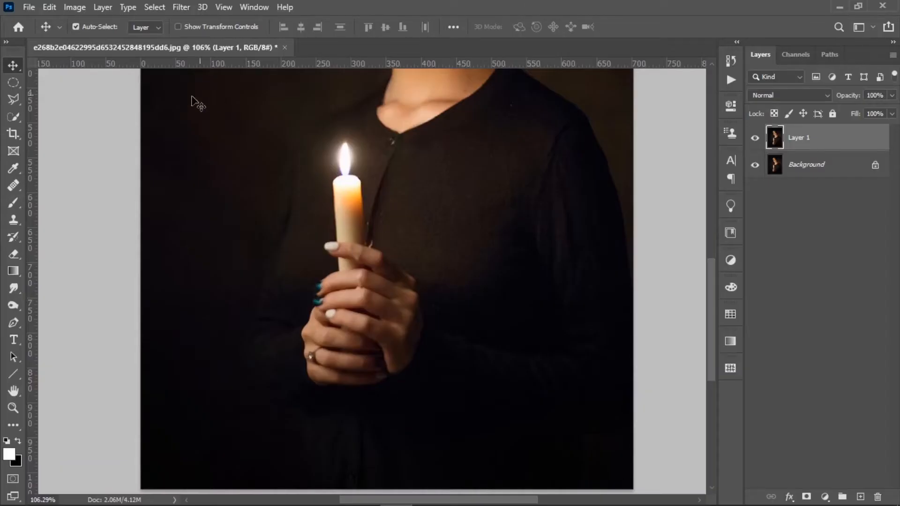
Start a Polygonal Lasso selection along the candle's base, following the upper edge of the top finger and around the small bright thread beside it
left_click(10, 100)
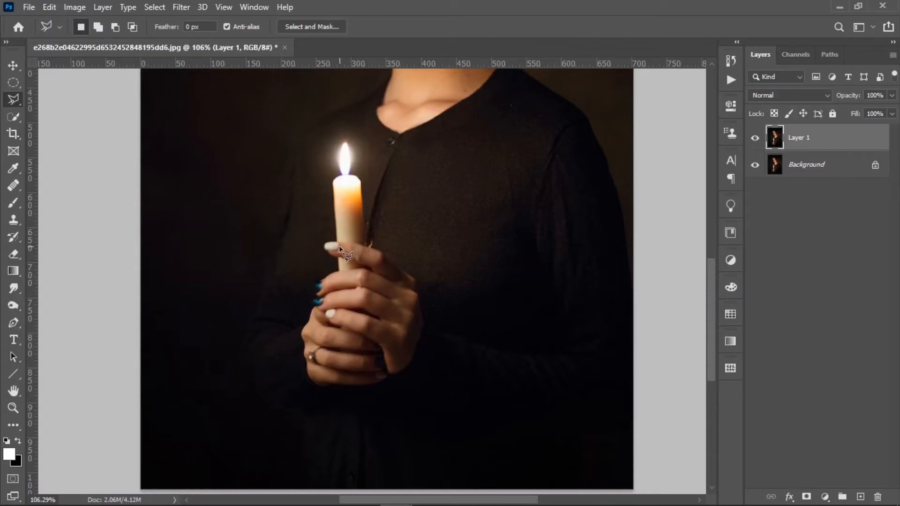
scroll(339, 247, "up", 20)
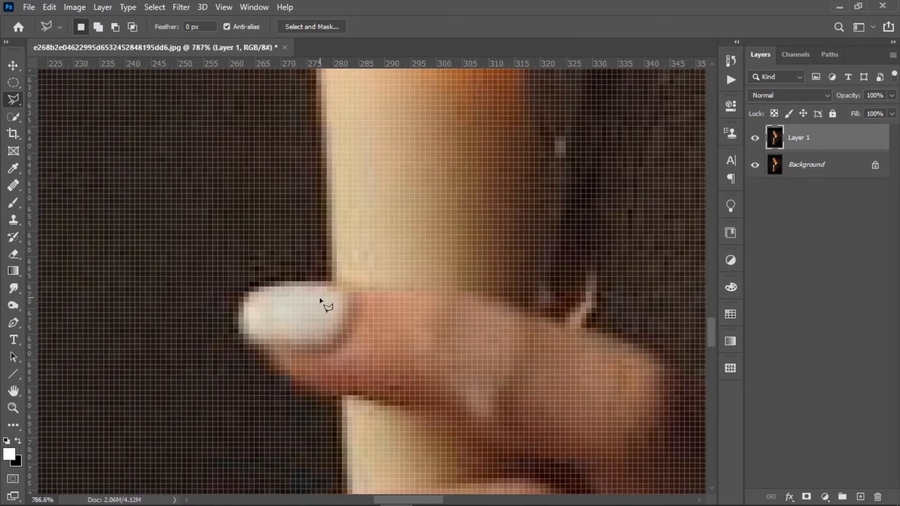
left_click_drag(320, 297, 256, 276)
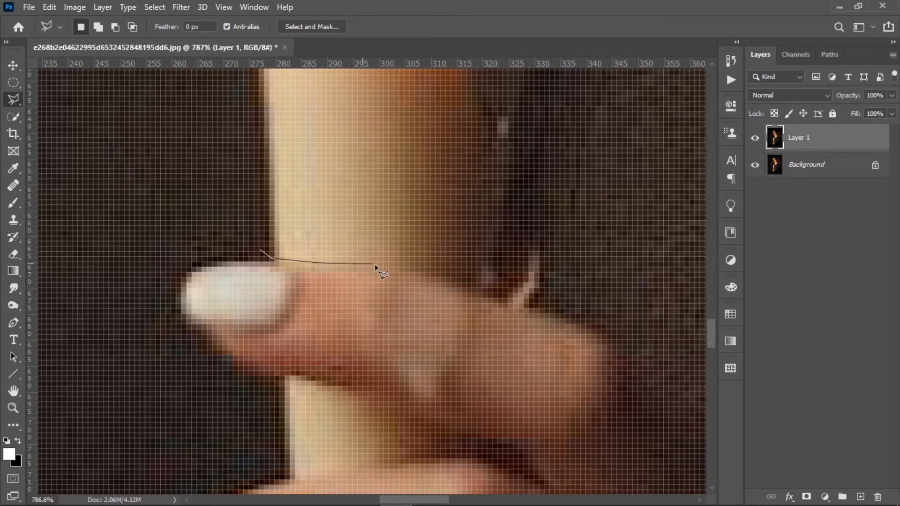
left_click(457, 280)
left_click(488, 290)
left_click(532, 308)
left_click(544, 274)
left_click(539, 253)
left_click(488, 260)
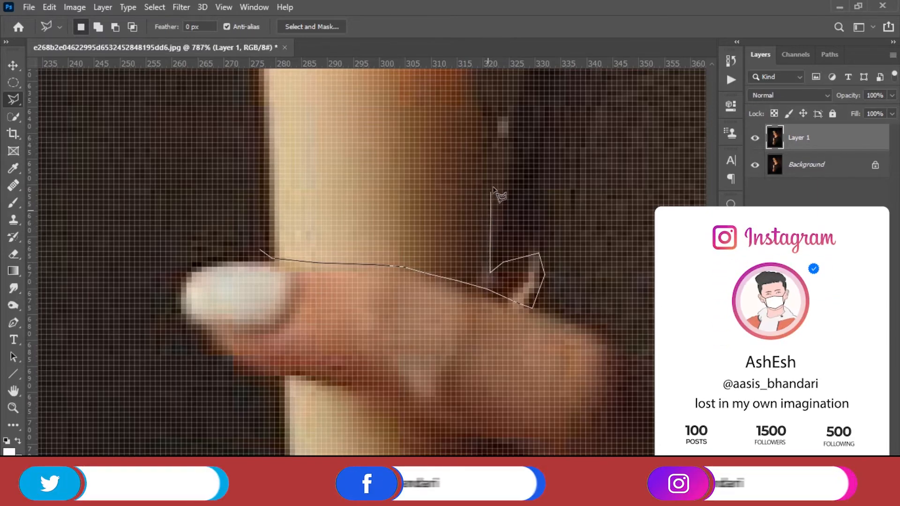
Continue the lasso outline up the right side of the candle to just below its rim
left_click_drag(483, 183, 501, 368)
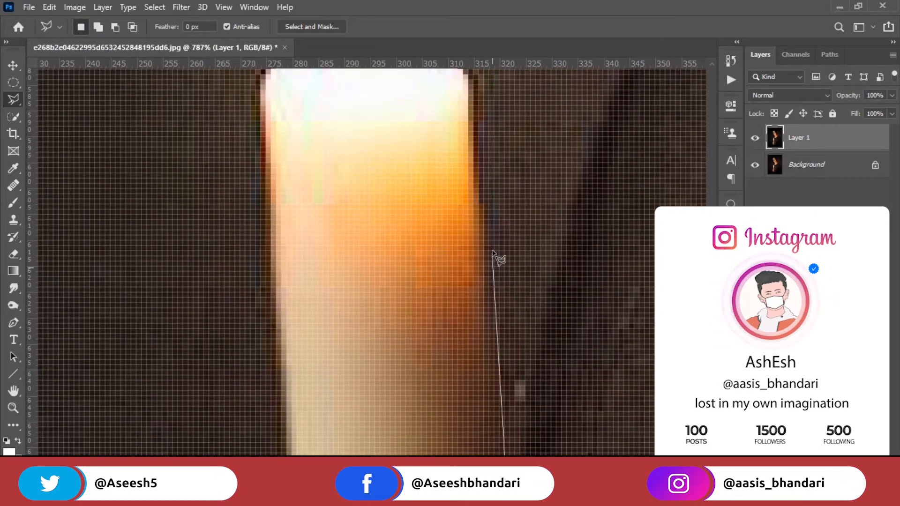
left_click_drag(508, 143, 494, 265)
scroll(494, 265, "down", 2)
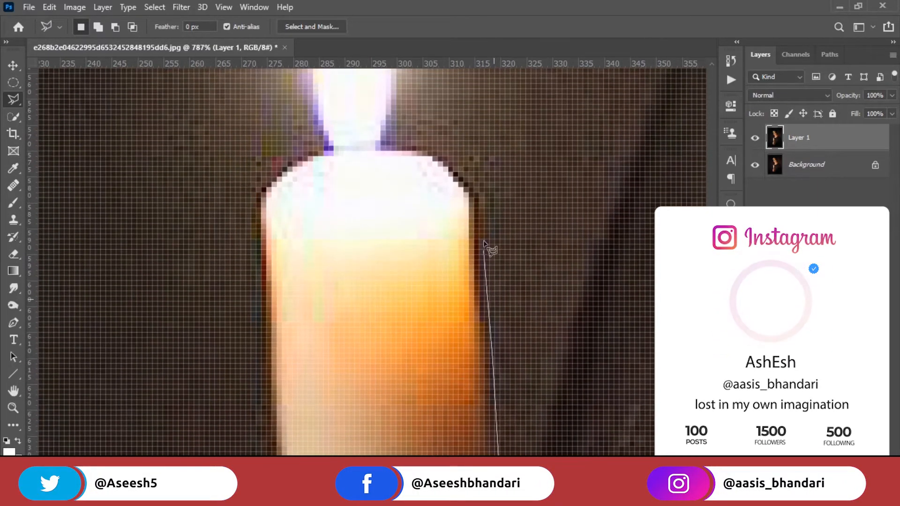
scroll(483, 227, "down", 2)
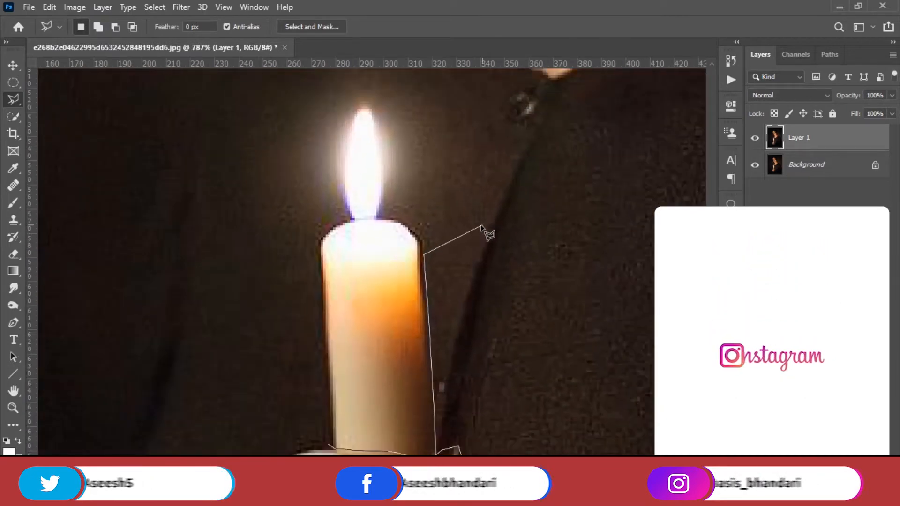
Trace loosely around the flame and its glow, follow the candle's left side down, and close the selection at the fingers
left_click(421, 210)
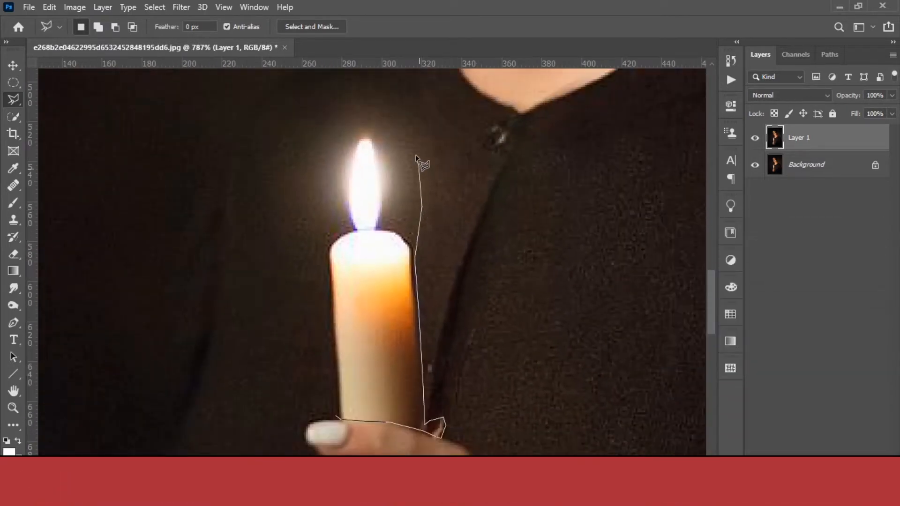
left_click(361, 101)
left_click(307, 105)
left_click(273, 240)
left_click(295, 290)
left_click(323, 304)
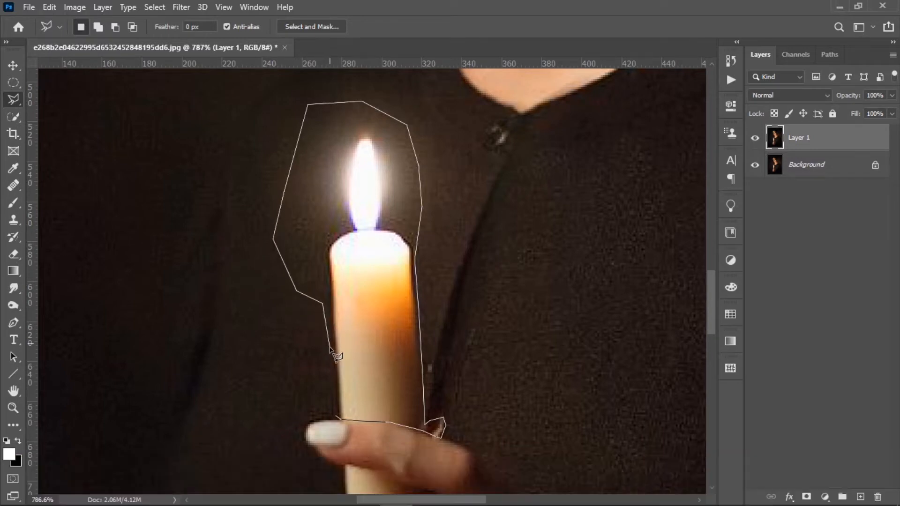
left_click(344, 423)
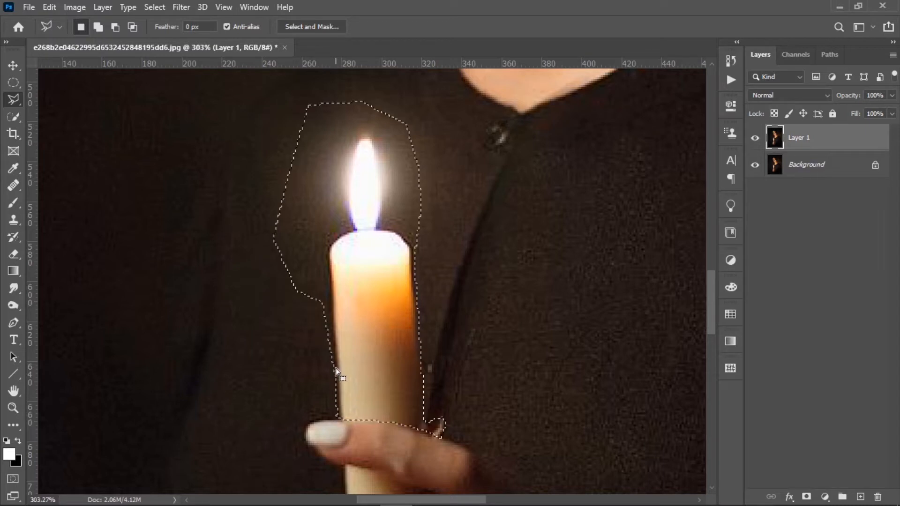
right_click(352, 223)
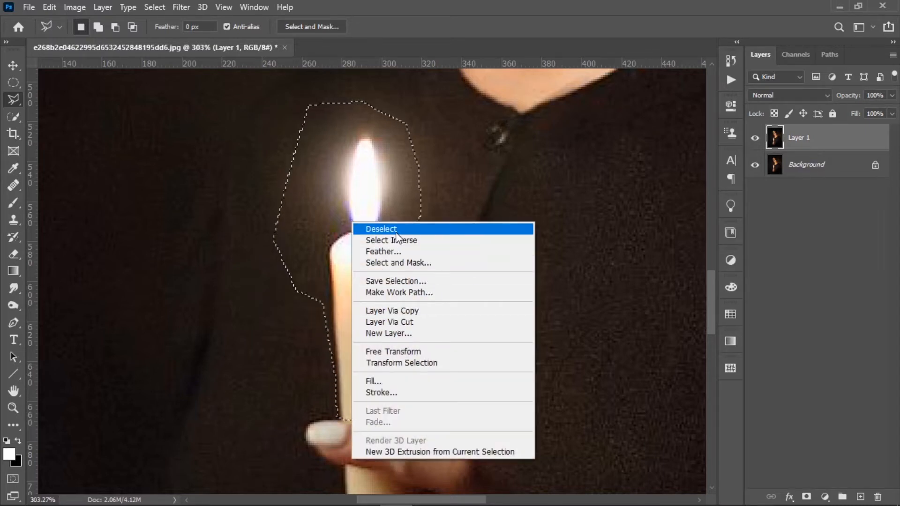
left_click(407, 381)
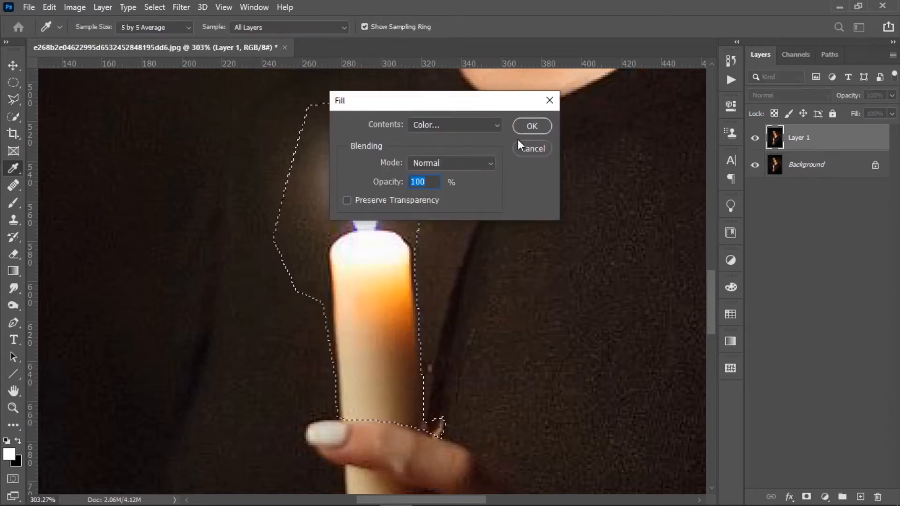
left_click(532, 149)
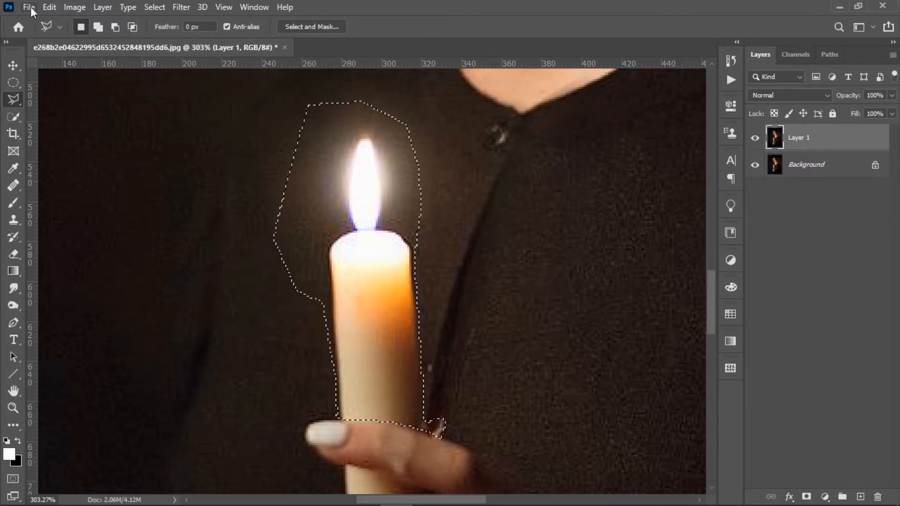
Start a Content-Aware Fill on the candle selection and bring the sampling area around the hands into view
left_click(42, 8)
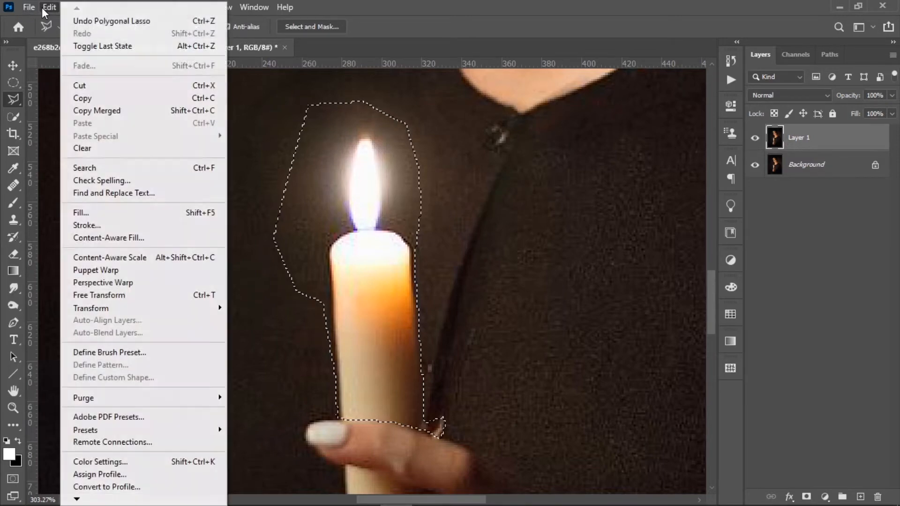
left_click(135, 238)
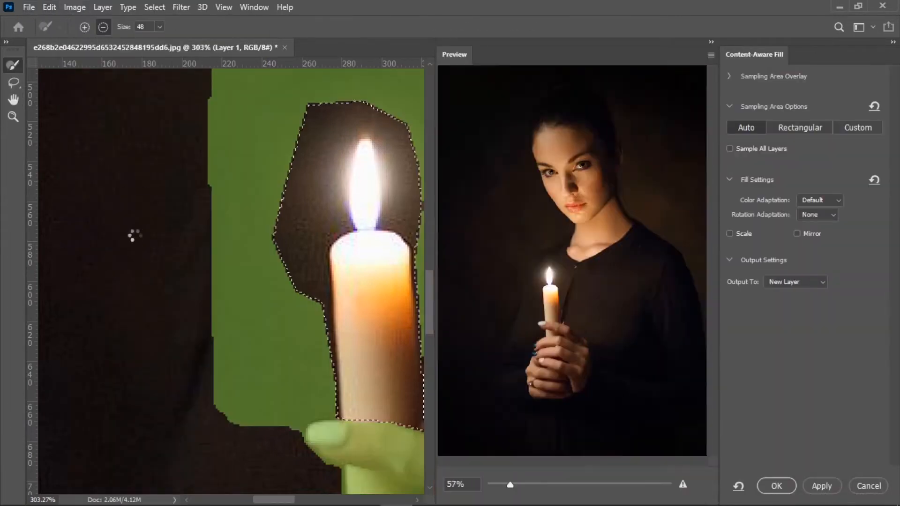
scroll(258, 256, "down", 16)
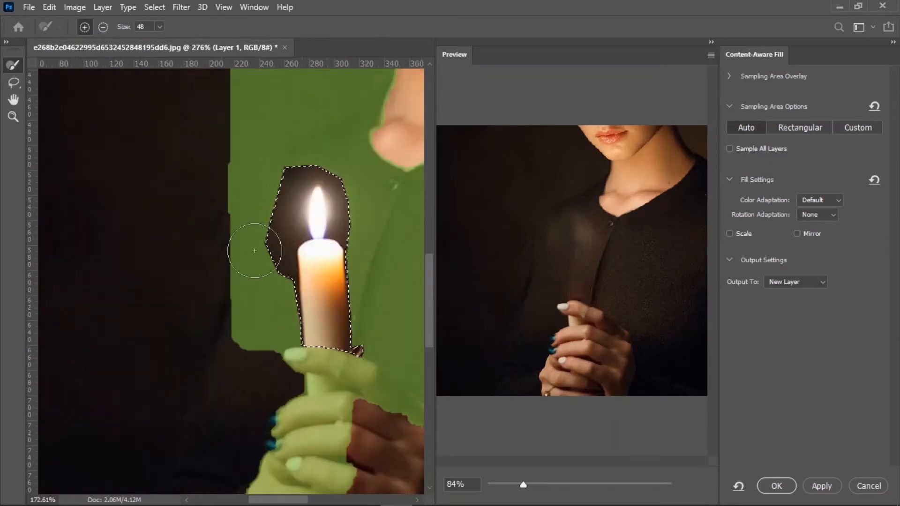
scroll(395, 360, "down", 4)
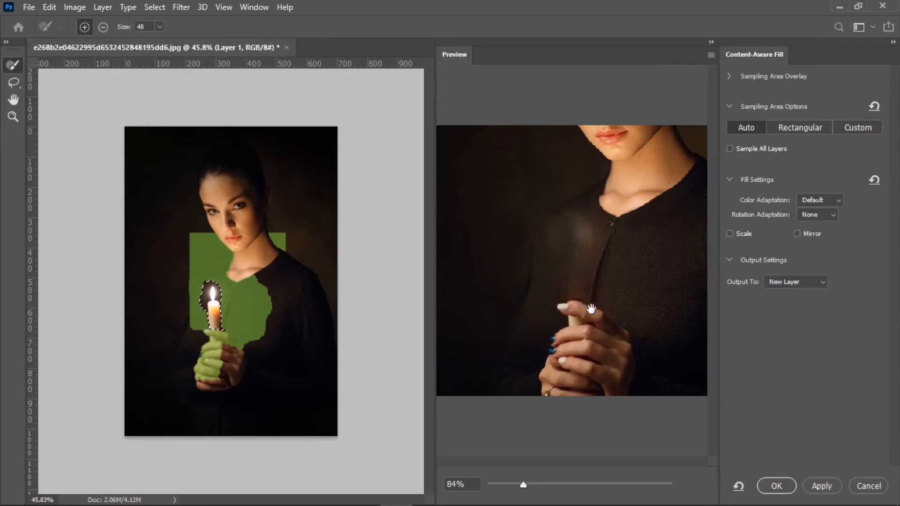
key("alt")
scroll(226, 359, "up", 4)
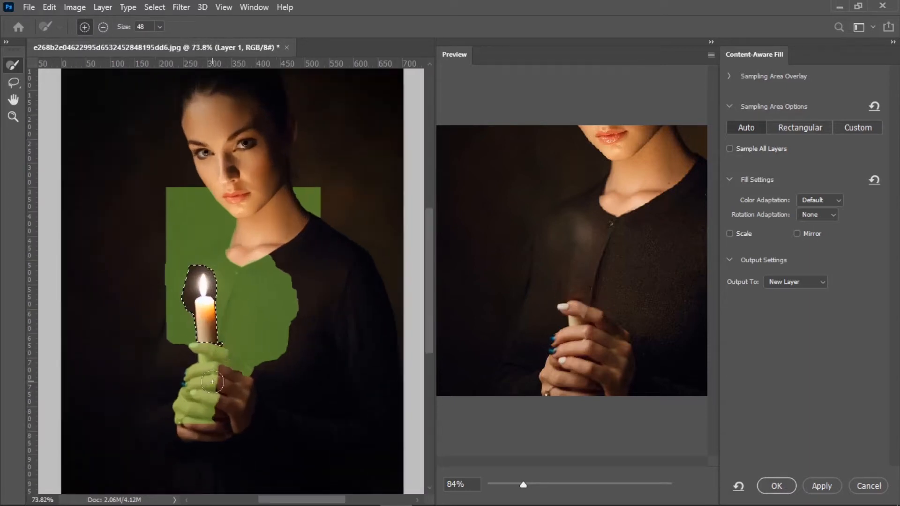
Exclude the hands and fingers from the sampling area with the Sampling Brush
left_click_drag(255, 438, 300, 360)
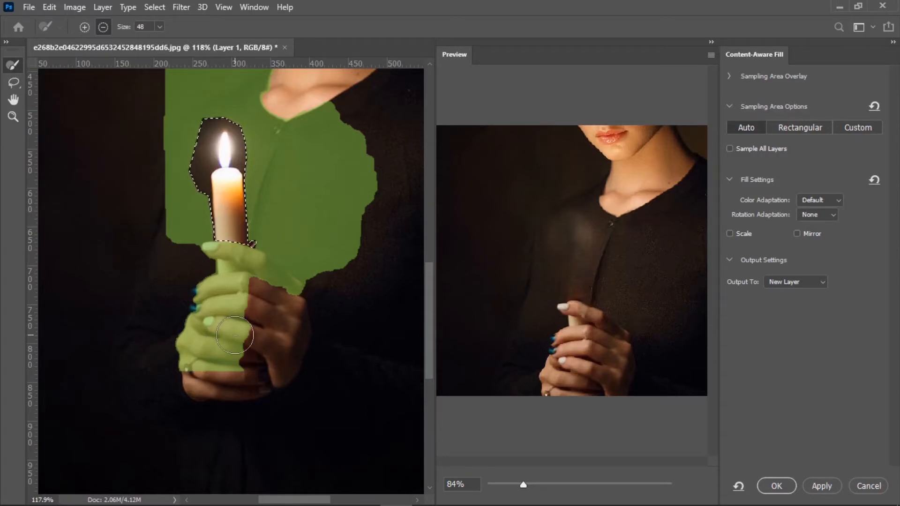
key("alt")
key("alt")
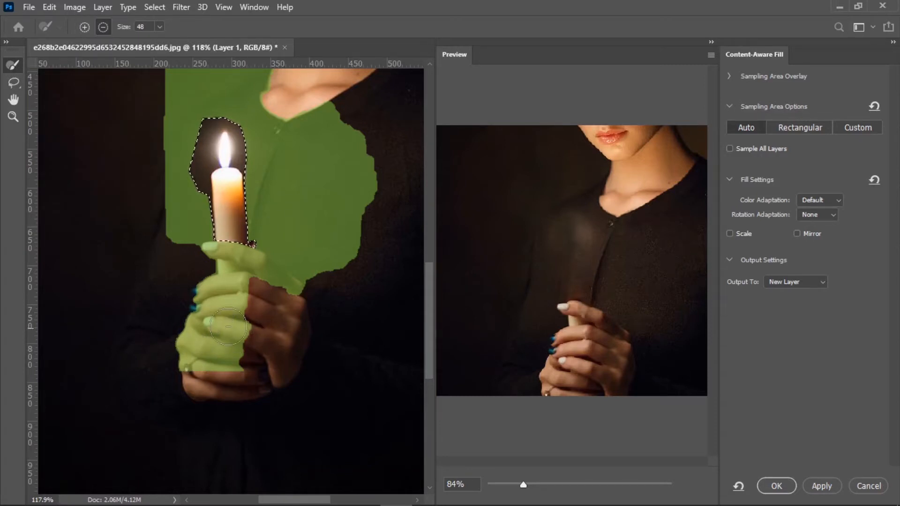
mouse_move(195, 366)
left_mouse_down()
mouse_move(239, 356)
mouse_move(215, 346)
mouse_move(249, 337)
mouse_move(237, 297)
mouse_move(246, 285)
mouse_move(207, 277)
mouse_move(202, 265)
mouse_move(241, 263)
mouse_move(296, 292)
mouse_move(211, 321)
left_mouse_up()
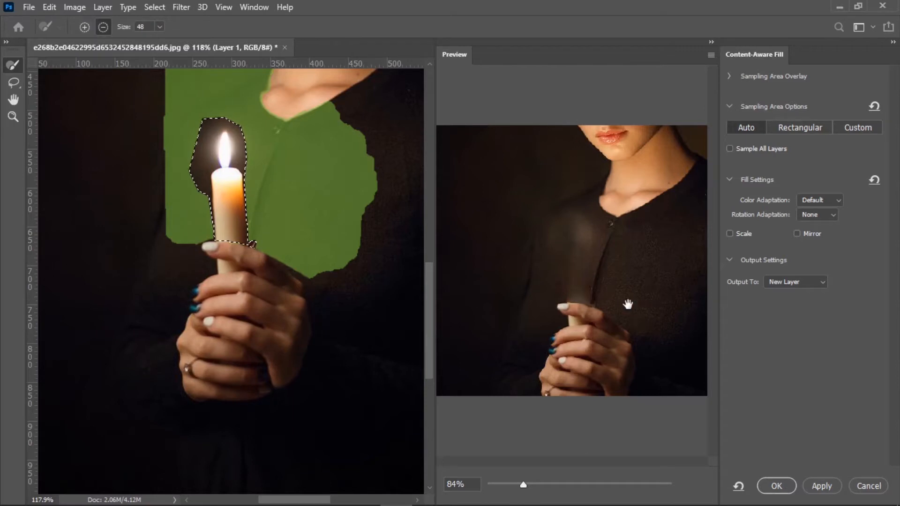
Erase the rest of the automatic sampling area over the background, neck and chest
key("alt")
scroll(113, 197, "down", 5)
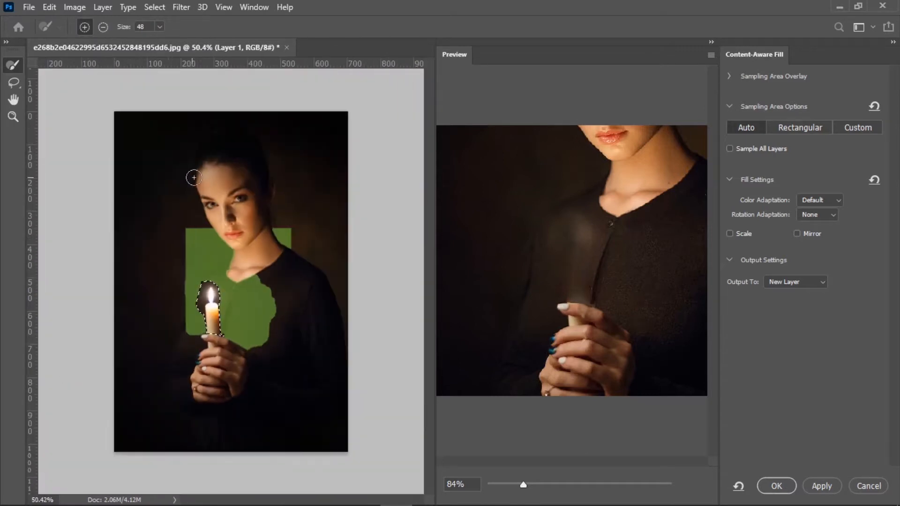
mouse_move(156, 248)
left_mouse_down()
mouse_move(176, 261)
mouse_move(219, 249)
left_mouse_up()
mouse_move(321, 229)
left_mouse_down()
mouse_move(210, 298)
mouse_move(133, 311)
mouse_move(305, 315)
mouse_move(250, 304)
mouse_move(225, 335)
mouse_move(228, 328)
left_mouse_up()
left_click(434, 199)
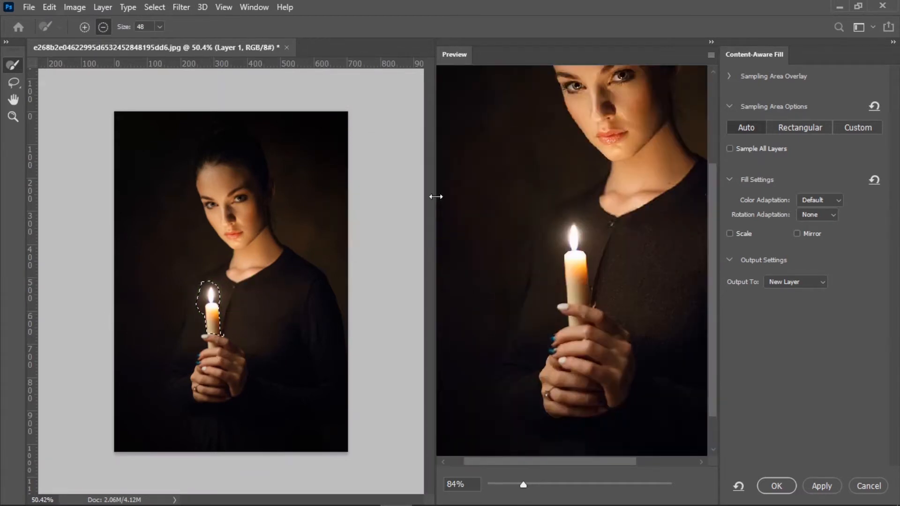
Paint new sampling areas over the dark sweater on the right chest and around the left side and top of the candle selection
mouse_move(259, 299)
left_mouse_down()
mouse_move(239, 309)
mouse_move(291, 267)
mouse_move(254, 302)
mouse_move(269, 315)
mouse_move(265, 332)
left_mouse_up()
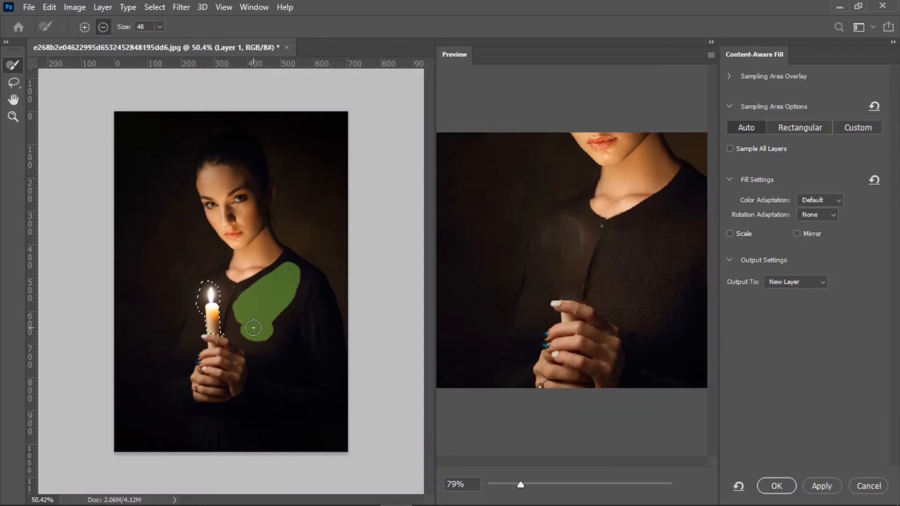
scroll(210, 327, "up", 5)
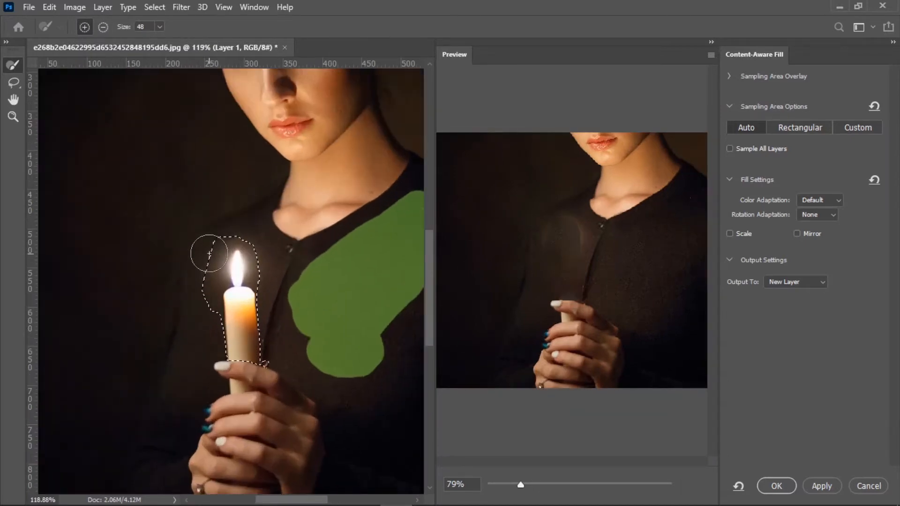
mouse_move(211, 252)
left_mouse_down()
mouse_move(213, 225)
mouse_move(263, 229)
mouse_move(230, 262)
mouse_move(194, 328)
mouse_move(197, 356)
mouse_move(189, 321)
mouse_move(185, 341)
mouse_move(213, 251)
mouse_move(240, 235)
left_mouse_up()
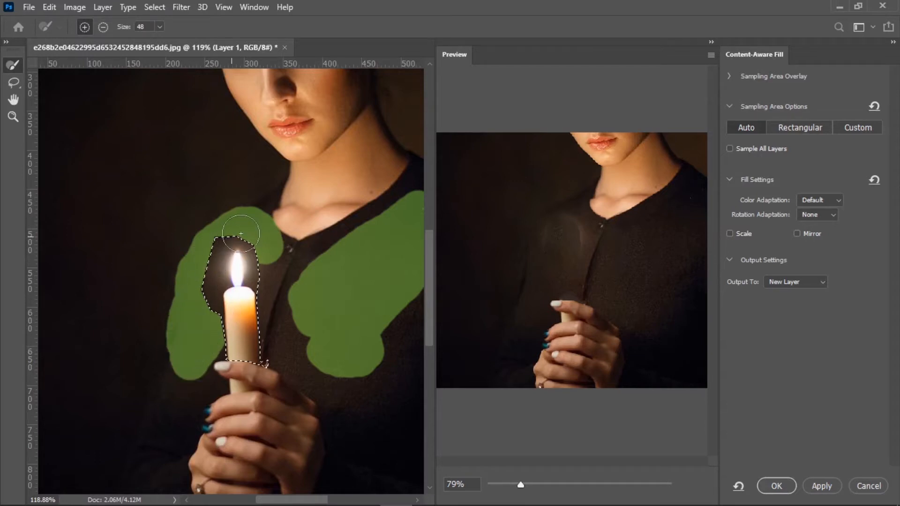
key("alt")
mouse_move(368, 281)
left_mouse_down()
mouse_move(381, 254)
mouse_move(345, 260)
mouse_move(315, 315)
mouse_move(358, 354)
mouse_move(401, 303)
left_mouse_up()
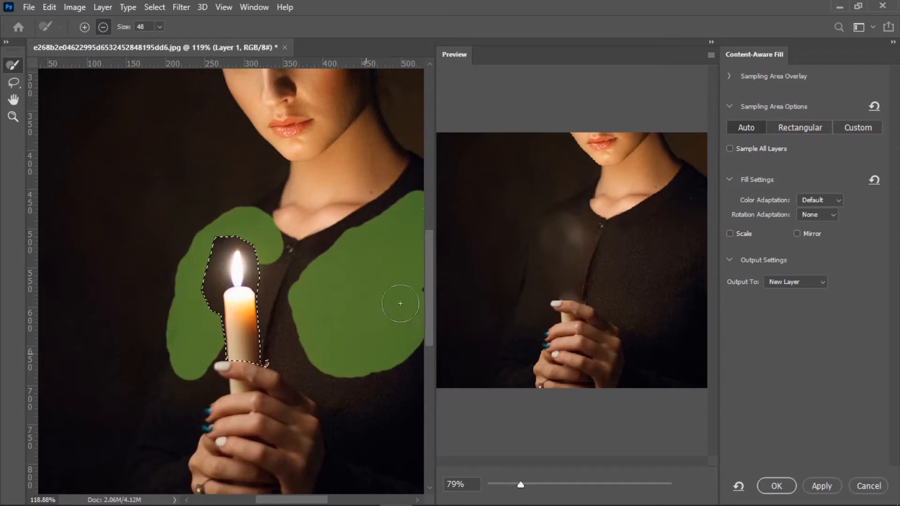
Extend the sampling area toward the right shoulder, the lower chest and the sweater's button line
scroll(401, 298, "down", 5)
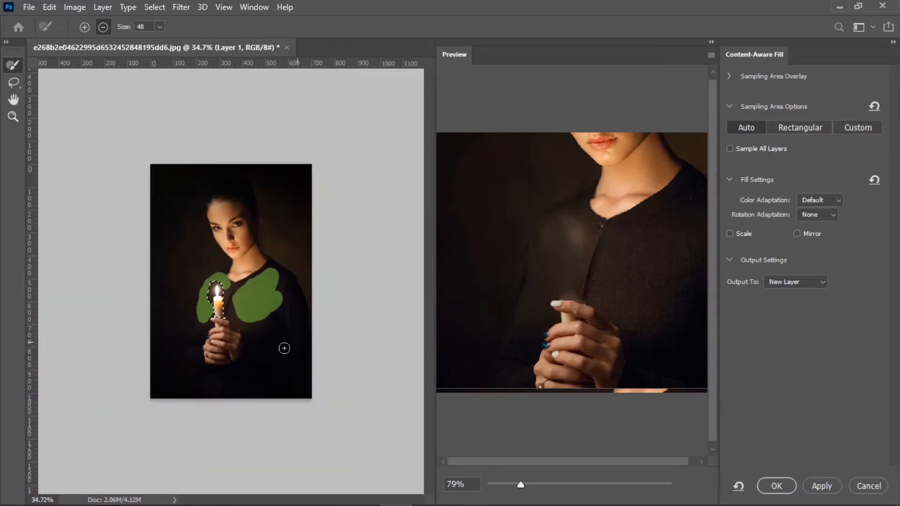
mouse_move(270, 329)
left_mouse_down()
mouse_move(261, 340)
mouse_move(279, 343)
left_mouse_up()
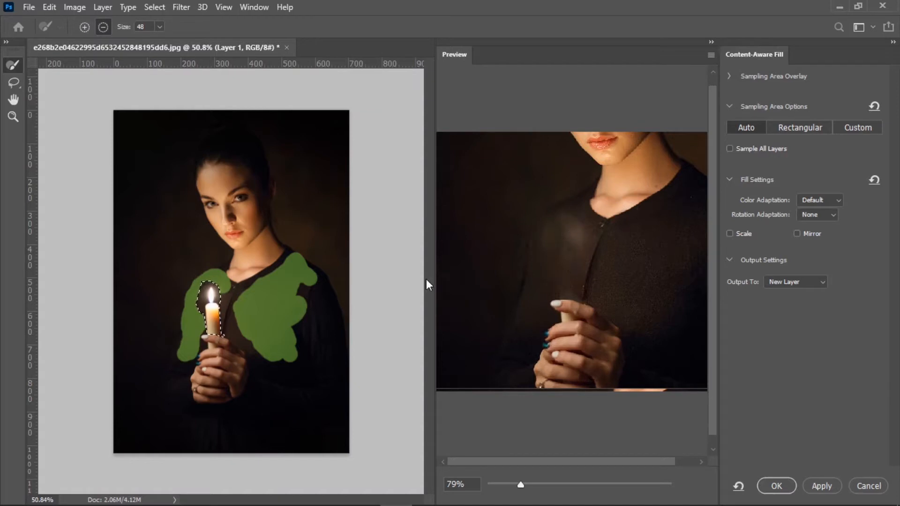
left_click(238, 311, "alt")
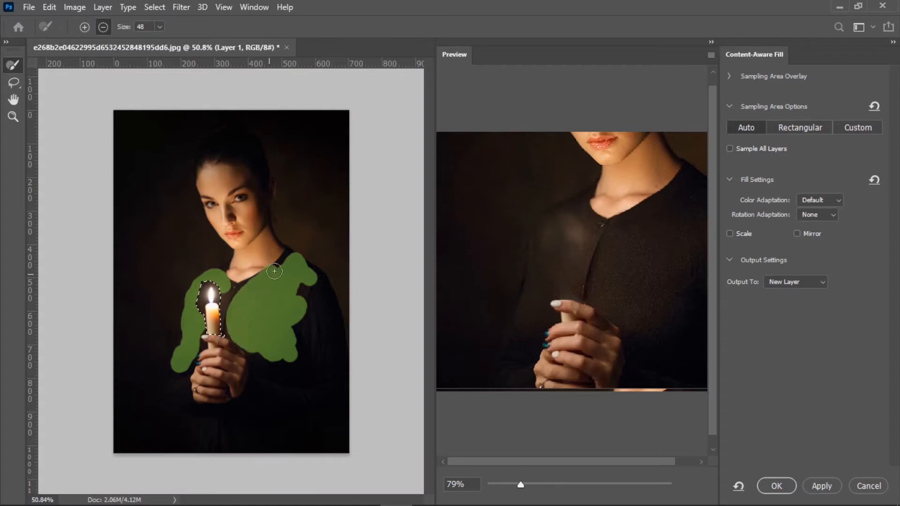
Add the right sleeve, the lower edge of the sweater and the dark area left of the hands to the sampling area
mouse_move(305, 279)
left_mouse_down()
mouse_move(326, 304)
mouse_move(339, 375)
mouse_move(329, 393)
mouse_move(284, 393)
left_mouse_up()
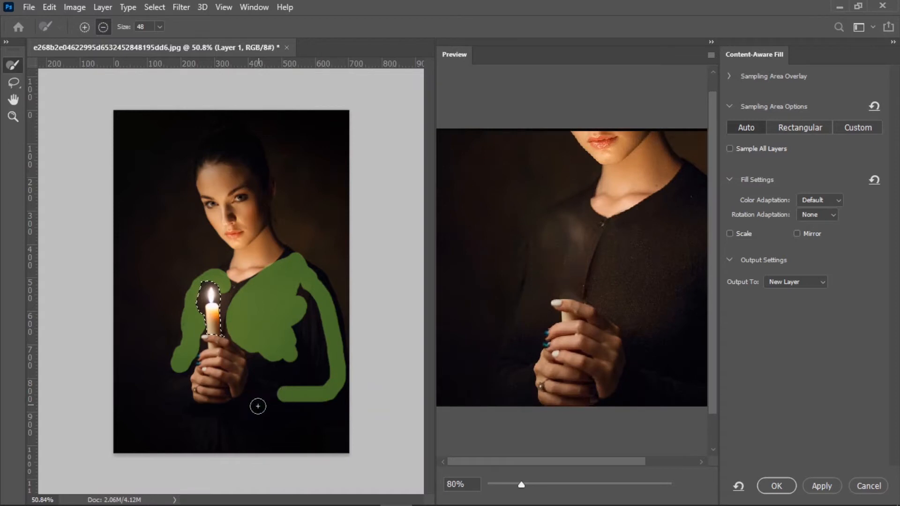
mouse_move(232, 426)
left_mouse_down()
mouse_move(235, 446)
mouse_move(240, 425)
mouse_move(289, 446)
mouse_move(263, 447)
left_mouse_up()
mouse_move(197, 438)
left_mouse_down()
mouse_move(189, 426)
mouse_move(214, 450)
mouse_move(190, 424)
mouse_move(178, 374)
left_mouse_up()
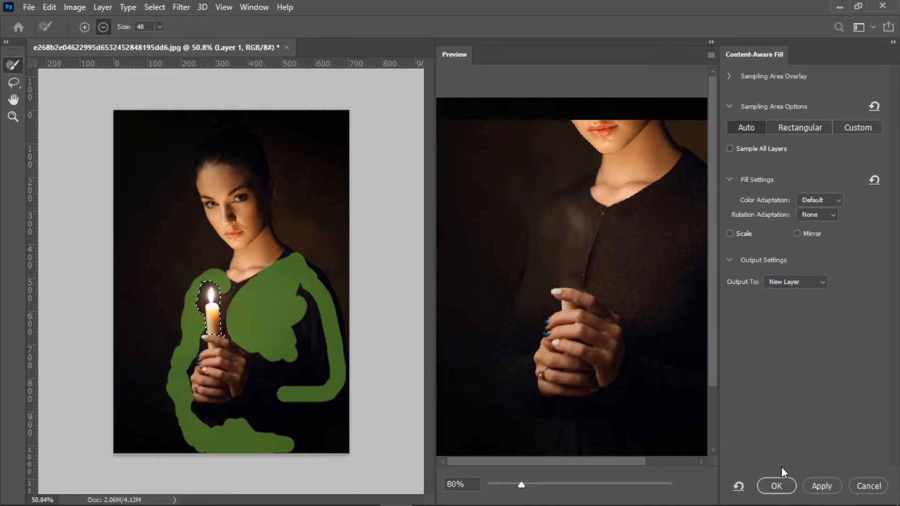
Output the Content-Aware Fill to a new layer, toggle that layer's visibility to compare, and deselect the candle area
left_click(777, 486)
left_click(755, 138)
left_click(755, 138)
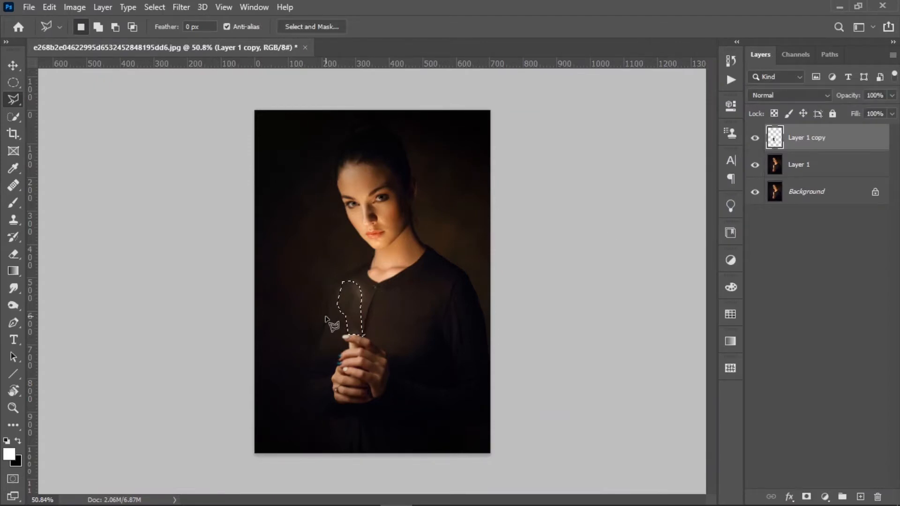
scroll(326, 319, "up", 2)
key("ctrl+d")
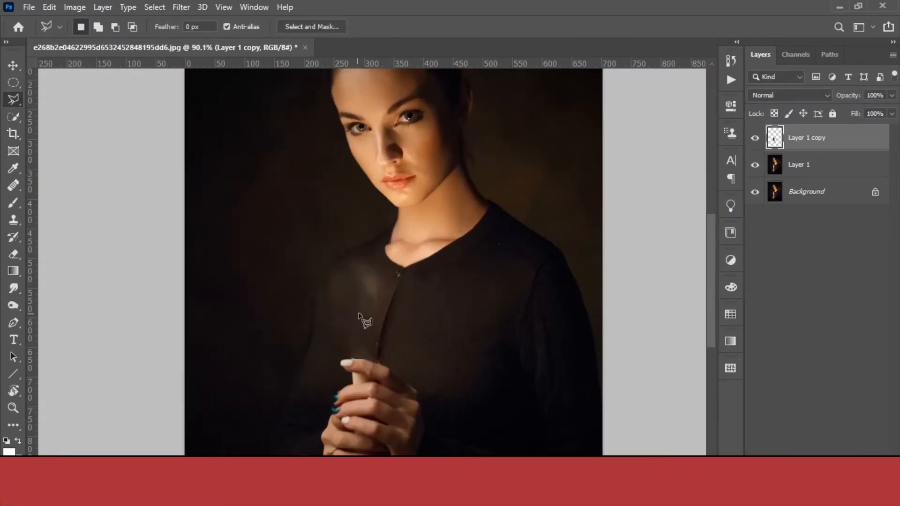
scroll(373, 281, "up", 4)
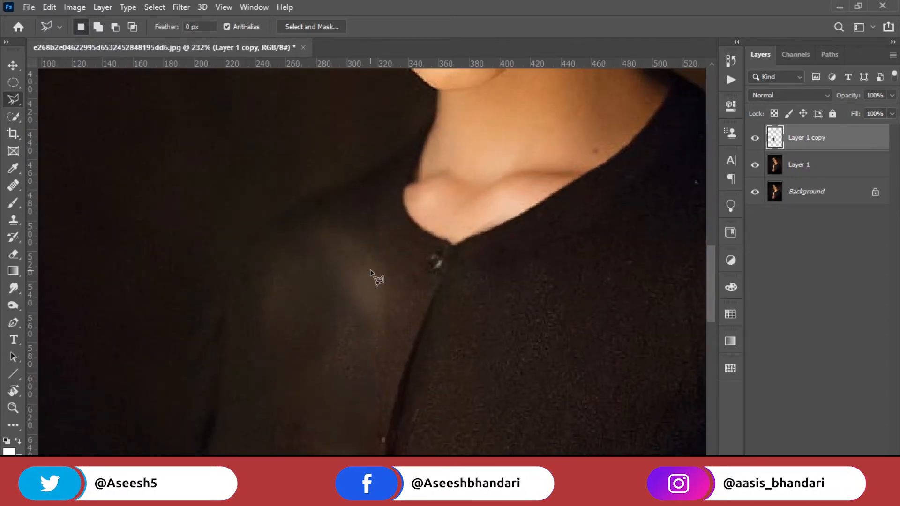
Clone dark sweater texture over the light patch and bright streak on the upper chest with a 30 px Clone Stamp
scroll(376, 308, "down", 10)
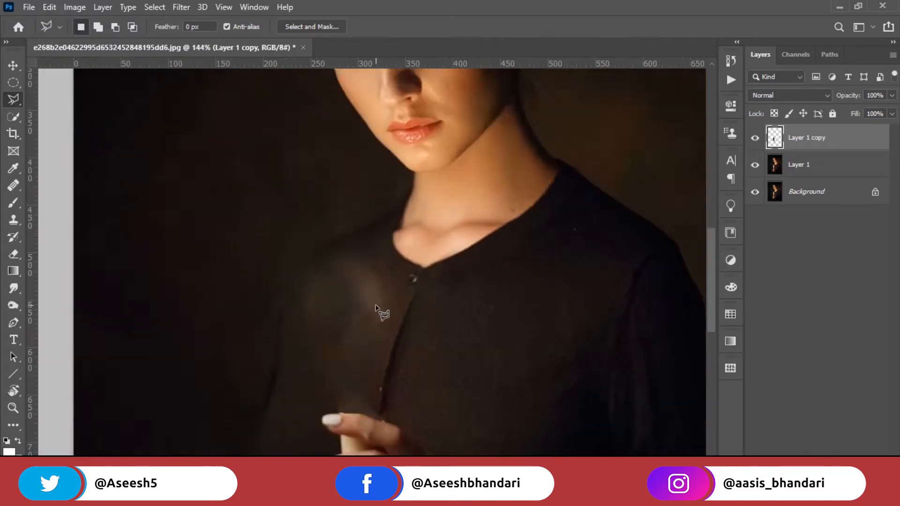
scroll(348, 343, "up", 4)
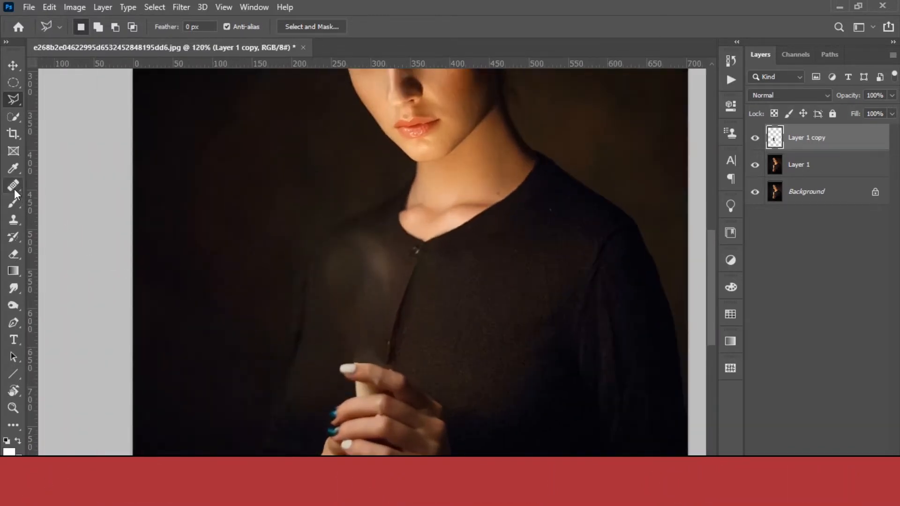
left_click(7, 173)
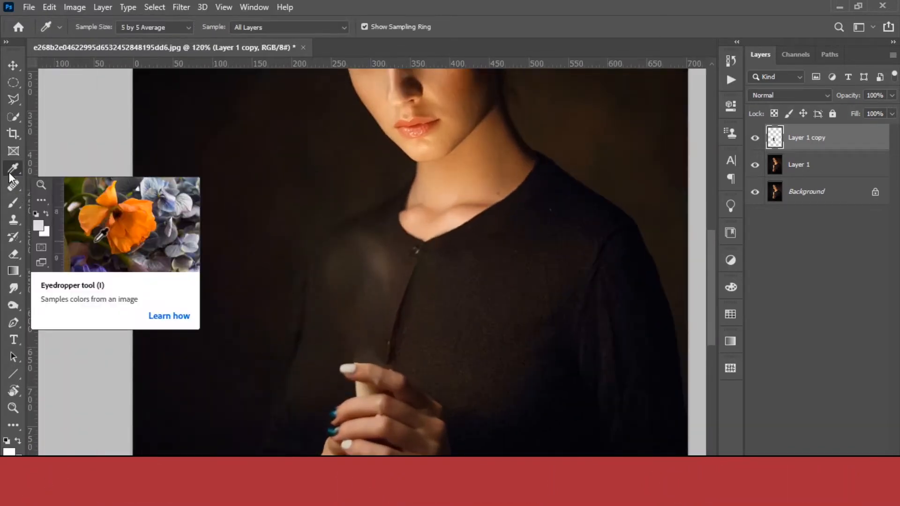
left_click(139, 27)
left_click(117, 57)
left_click(8, 223)
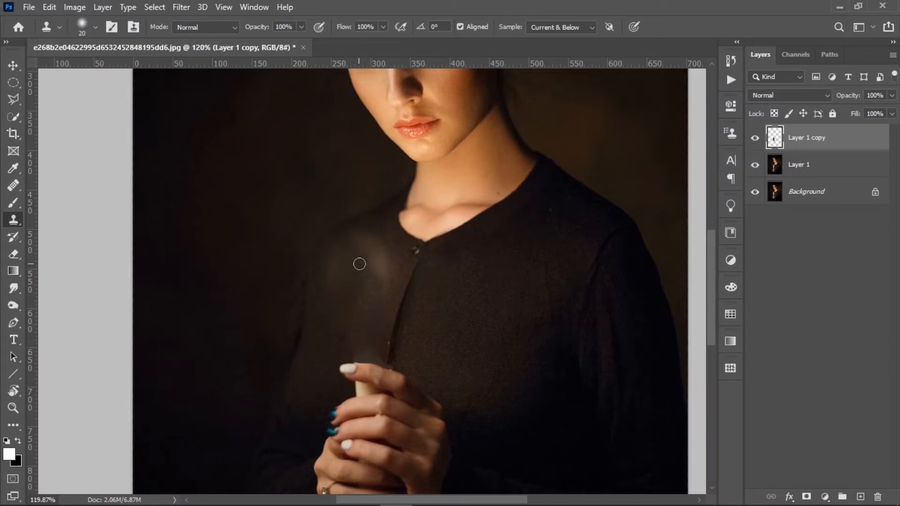
scroll(361, 286, "up", 5)
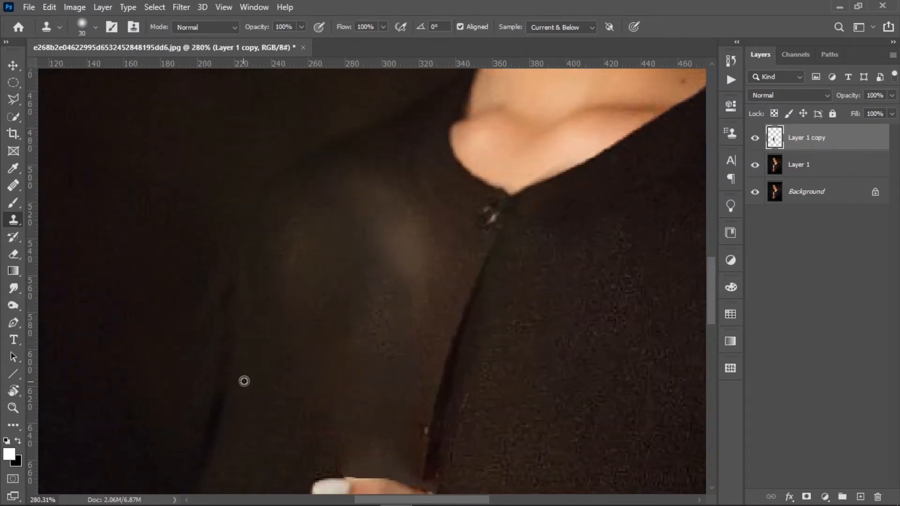
left_click(264, 343, "alt")
mouse_move(287, 269)
left_mouse_down()
mouse_move(290, 247)
mouse_move(326, 201)
mouse_move(351, 197)
left_mouse_up()
left_click(421, 155, "alt")
mouse_move(402, 211)
left_mouse_down()
mouse_move(427, 259)
mouse_move(413, 296)
left_mouse_up()
Cover the remaining glow between the collar and the left shoulder with cloned texture from the surrounding sweater
left_click(445, 219, "alt")
left_click(396, 155, "alt")
left_click_drag(377, 179, 395, 294)
left_click(370, 162, "alt")
mouse_move(352, 180)
left_mouse_down()
mouse_move(328, 229)
mouse_move(361, 258)
left_mouse_up()
left_click(276, 343, "alt")
mouse_move(332, 291)
left_mouse_down()
mouse_move(325, 269)
mouse_move(290, 291)
mouse_move(310, 247)
left_mouse_up()
left_click_drag(264, 390, 273, 378)
Clone sweater texture over the uneven patches on the mid-chest, above the fingers and beside the button line
left_click(325, 292, "alt")
mouse_move(343, 347)
left_mouse_down()
mouse_move(333, 369)
mouse_move(338, 403)
left_mouse_up()
left_click_drag(339, 438, 359, 452)
left_click_drag(368, 409, 379, 274)
left_click(292, 315, "alt")
left_click_drag(364, 326, 375, 322)
left_click(500, 298, "alt")
left_click_drag(466, 340, 440, 326)
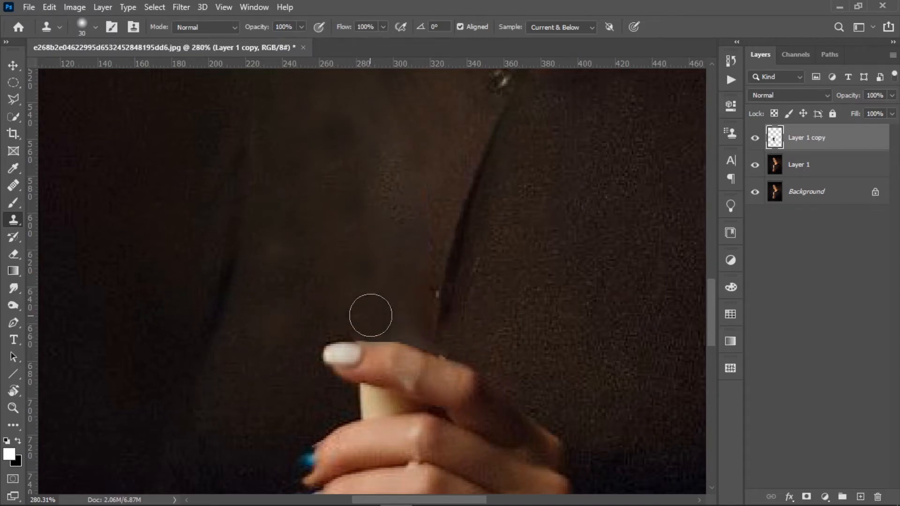
left_click(449, 338)
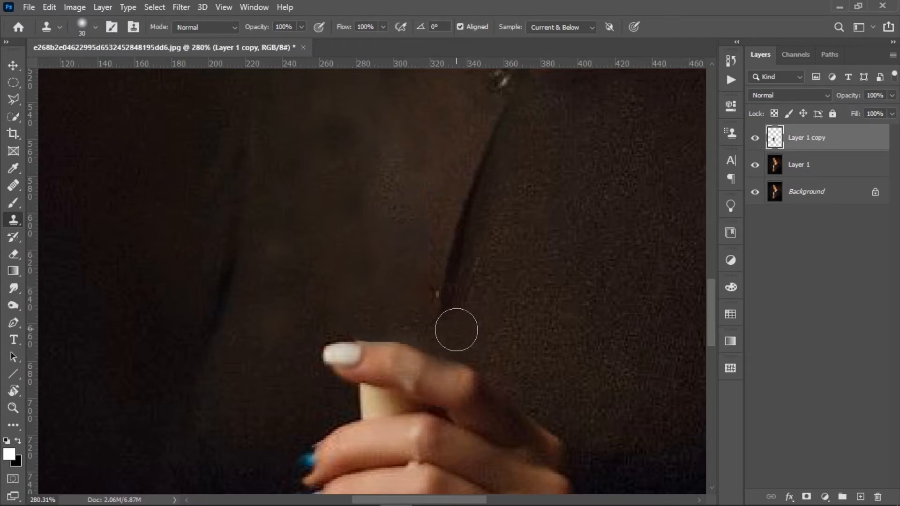
Clone the dark button-line fold downward so it reaches the top of the index finger
scroll(458, 324, "up", 5)
left_click(450, 248, "alt")
scroll(468, 282, "down", 4)
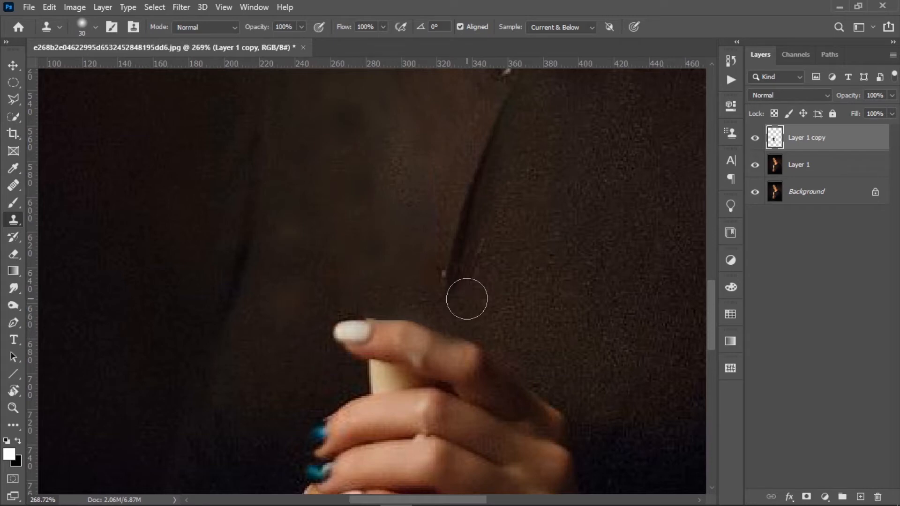
left_click(463, 236, "alt")
left_click(457, 288)
left_click_drag(452, 301, 452, 318)
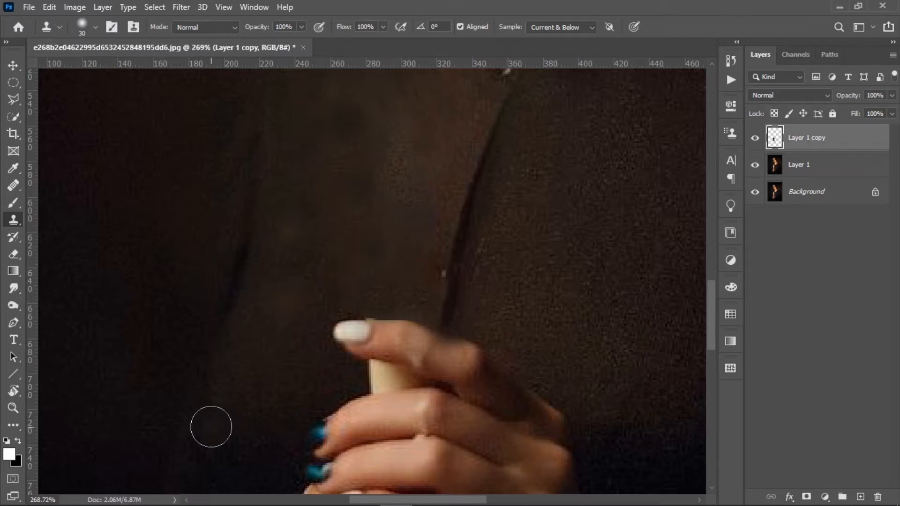
Examine the retouched sweater and the candle remnant between the fingers, both close up and in the whole portrait
scroll(321, 317, "down", 5)
scroll(333, 342, "up", 4)
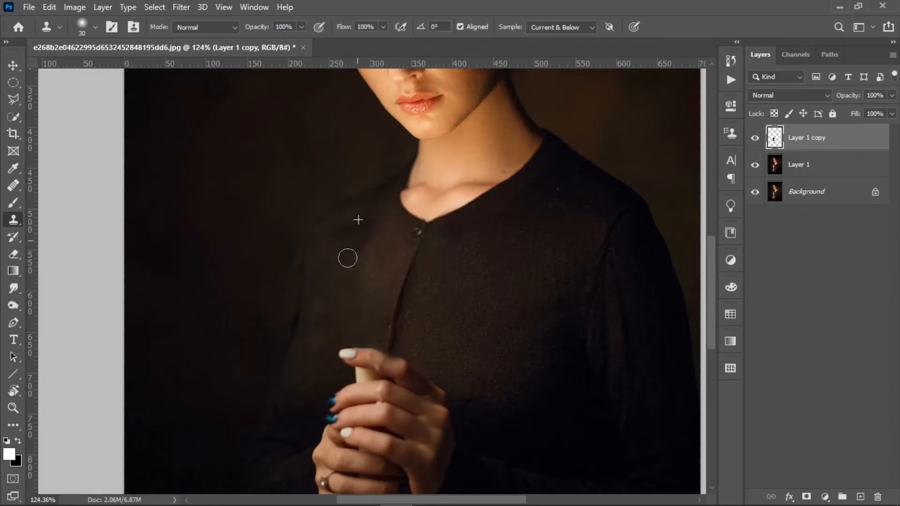
scroll(387, 316, "down", 2)
scroll(371, 280, "up", 5)
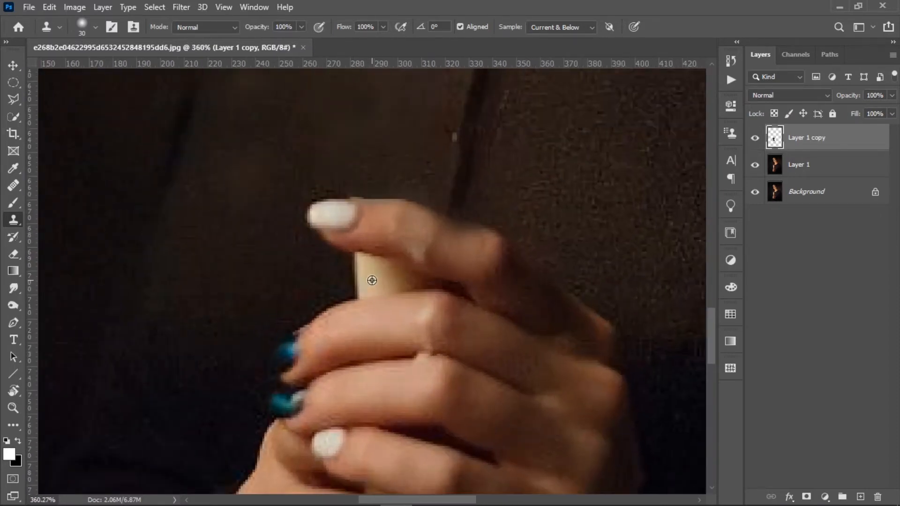
left_click_drag(383, 281, 380, 460)
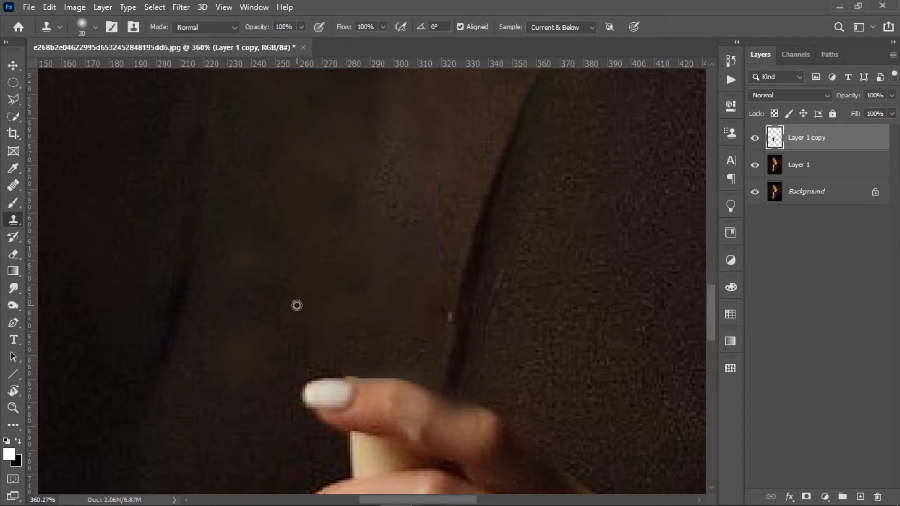
left_click_drag(414, 408, 400, 319)
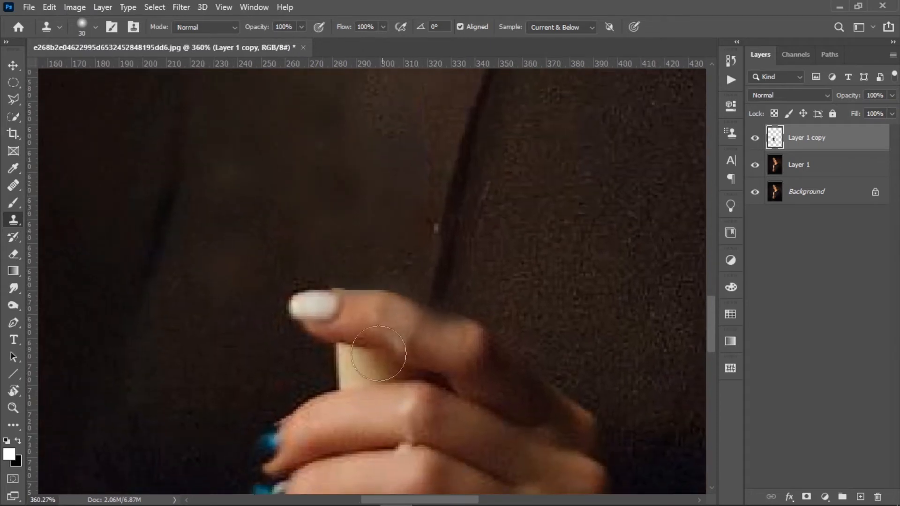
scroll(340, 207, "down", 5)
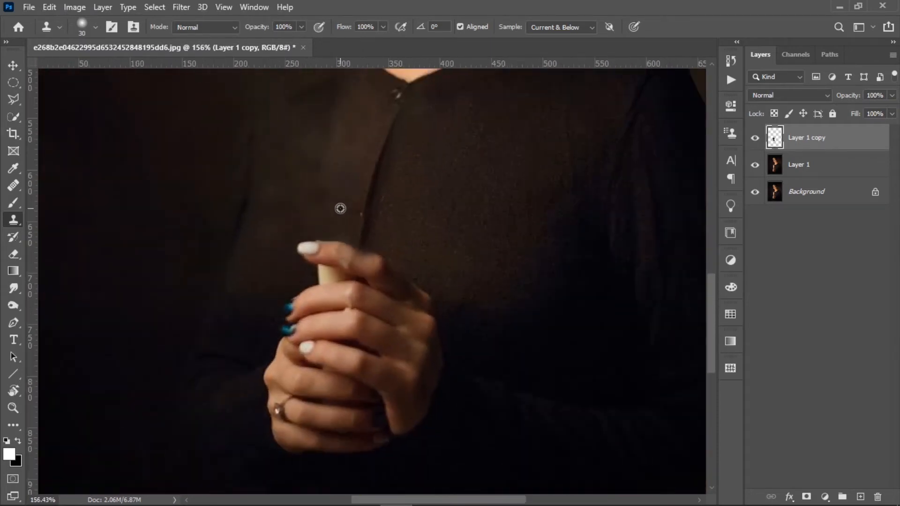
scroll(341, 208, "down", 3)
scroll(342, 267, "up", 8)
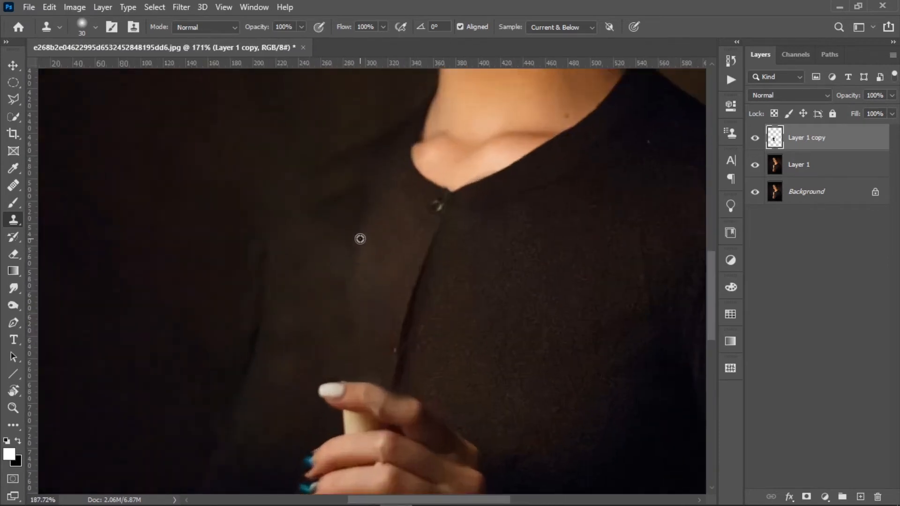
mouse_move(312, 191)
left_mouse_down()
mouse_move(356, 158)
mouse_move(316, 201)
mouse_move(332, 221)
left_mouse_up()
scroll(308, 265, "down", 8)
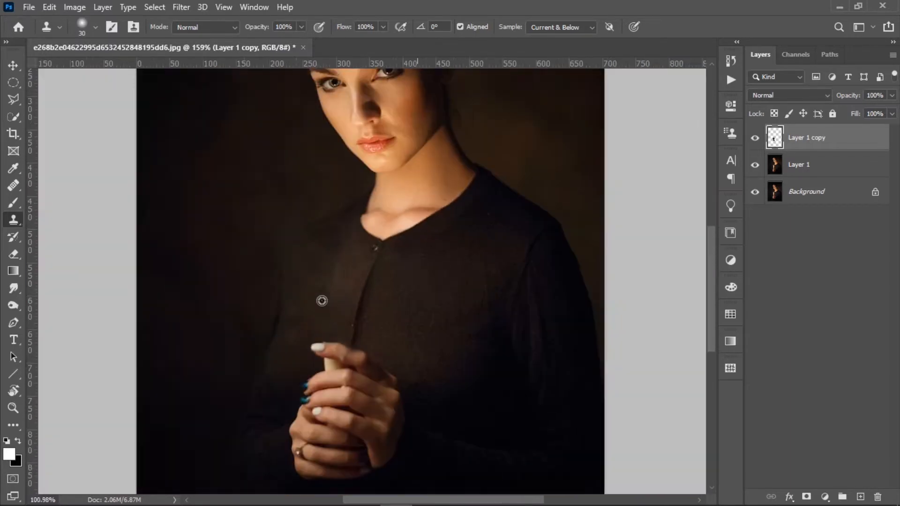
scroll(415, 319, "up", 5)
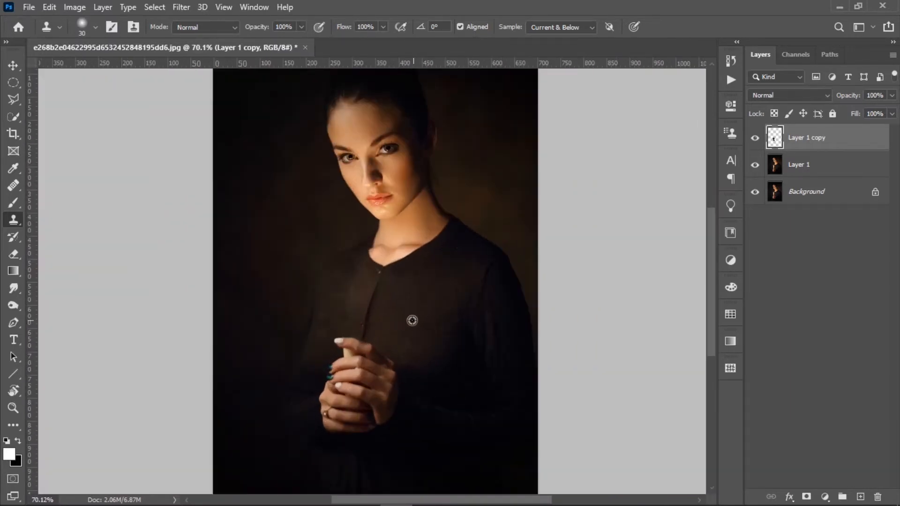
scroll(301, 390, "down", 6)
Outline the candle remnant between the index finger and the fingers below with a Polygonal Lasso selection
scroll(357, 381, "up", 9)
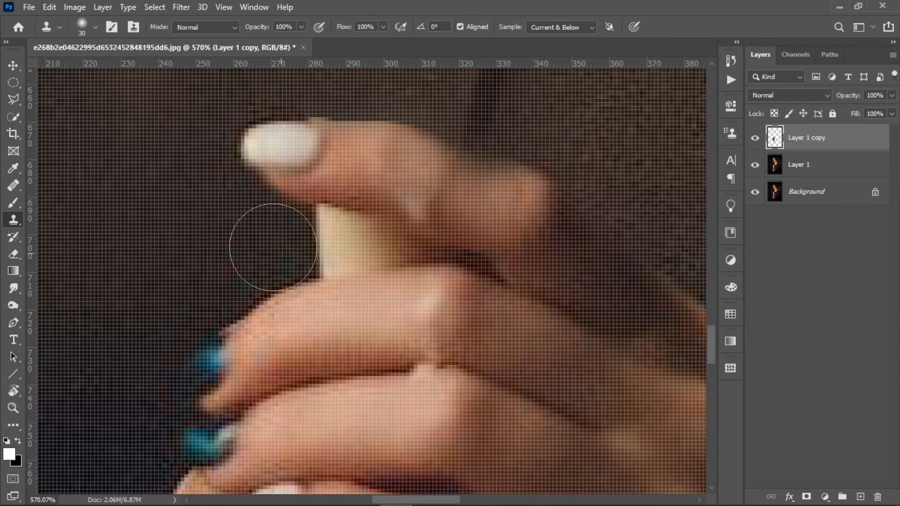
key("l")
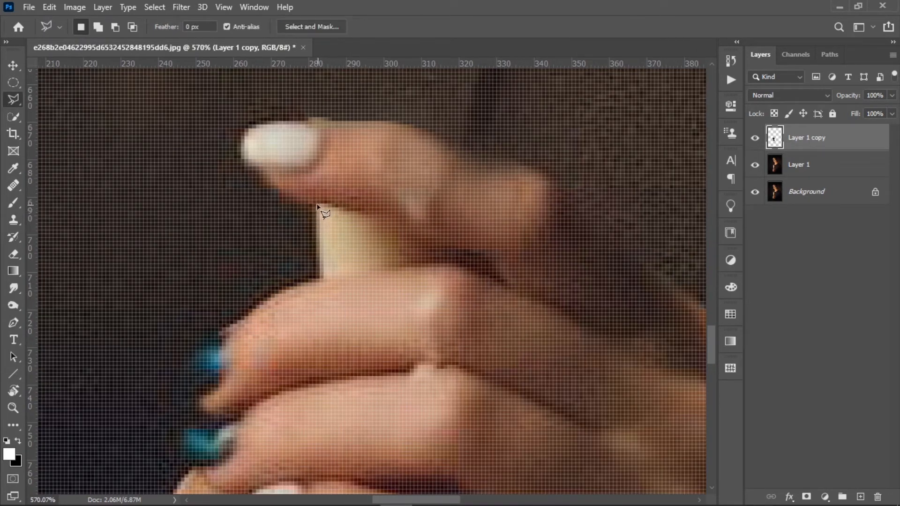
left_click(320, 278)
left_click(436, 254)
left_click(344, 205)
left_click(317, 204)
Fill the selected candle remnant with Content-Aware Fill on a new layer, and make Layer 1 active
left_click(29, 7)
mouse_move(49, 7)
left_click(89, 237)
left_click(776, 486)
left_click(830, 192)
left_click(81, 8)
left_click(90, 255)
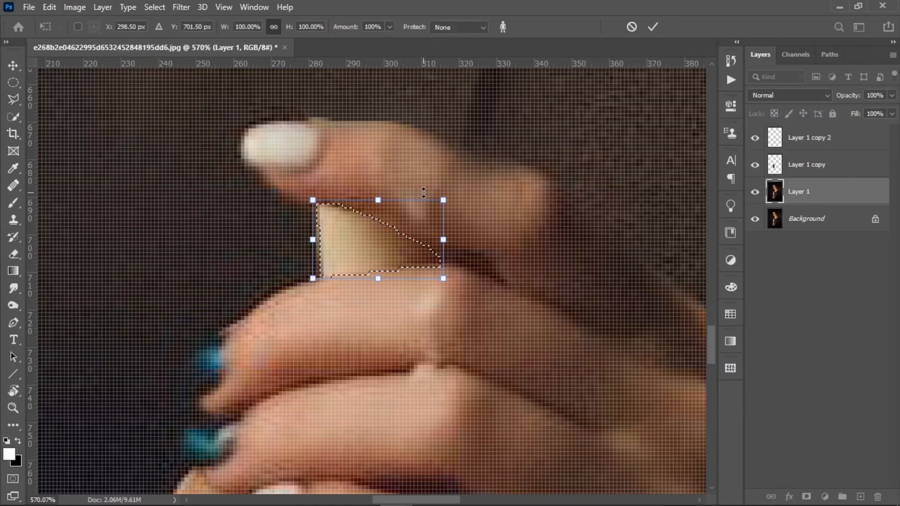
scroll(337, 235, "down", 4)
left_click(10, 70)
Fill the selected candle remnant from Layer 1 with Content-Aware Fill on a new layer, and clear the selection
left_click(49, 7)
left_click(89, 236)
scroll(244, 283, "down", 5)
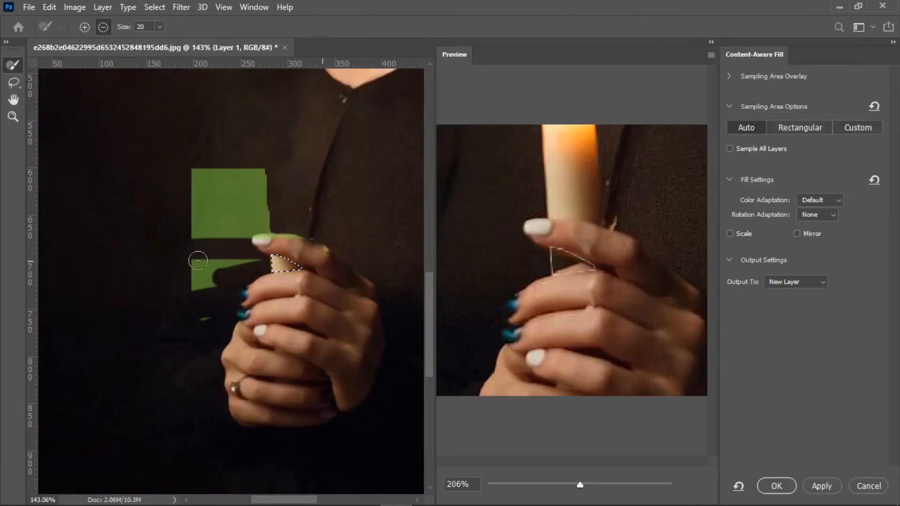
scroll(191, 371, "down", 6)
left_click(777, 486)
key("ctrl+d")
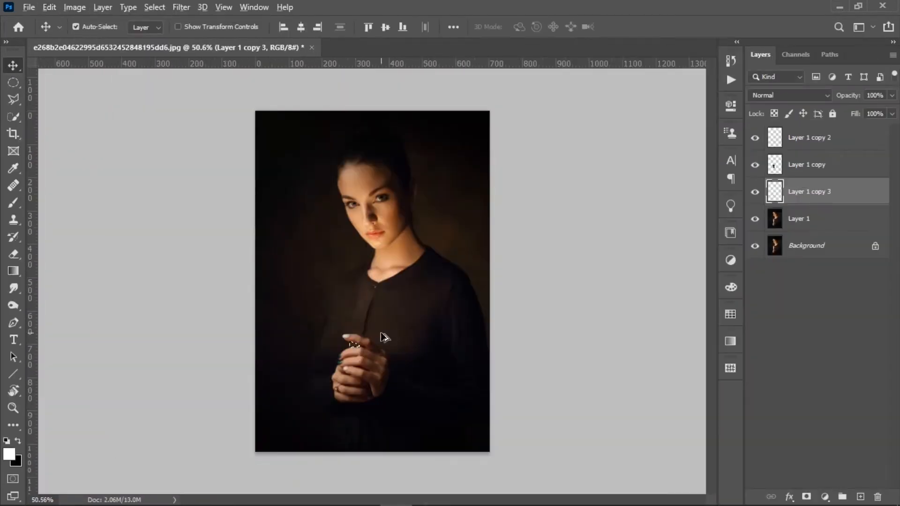
Clean up the filled gap between the fingers with an 8 px Clone Stamp, sampling the dark area beside the hand
scroll(370, 338, "up", 13)
left_click(11, 222)
left_click(191, 334, "alt")
key("bracketleft")
key("bracketleft")
key("bracketleft")
key("bracketleft")
key("bracketleft")
key("bracketleft")
key("bracketleft")
left_click_drag(310, 329, 309, 371)
left_click(271, 328, "alt")
left_click_drag(313, 314, 336, 321)
Compare the whole portrait with Layer 1 copy 3 hidden and shown
scroll(335, 320, "down", 12)
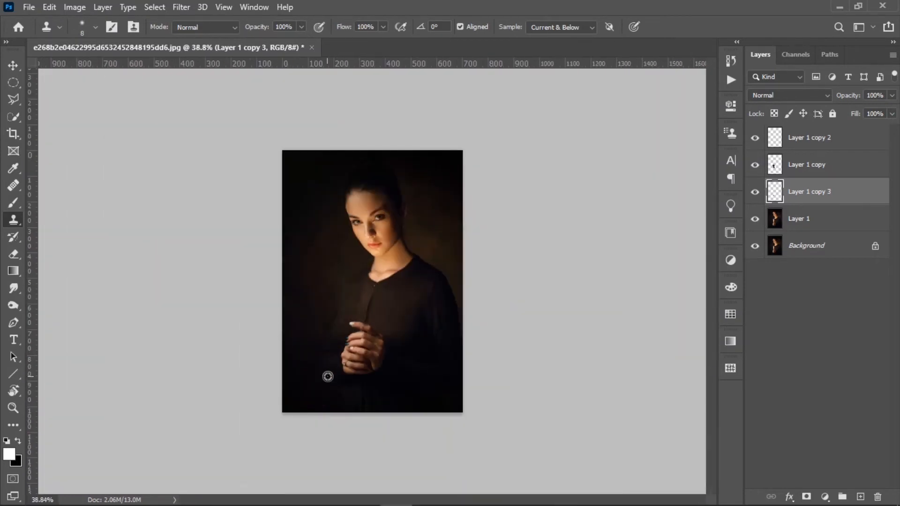
scroll(328, 375, "up", 2)
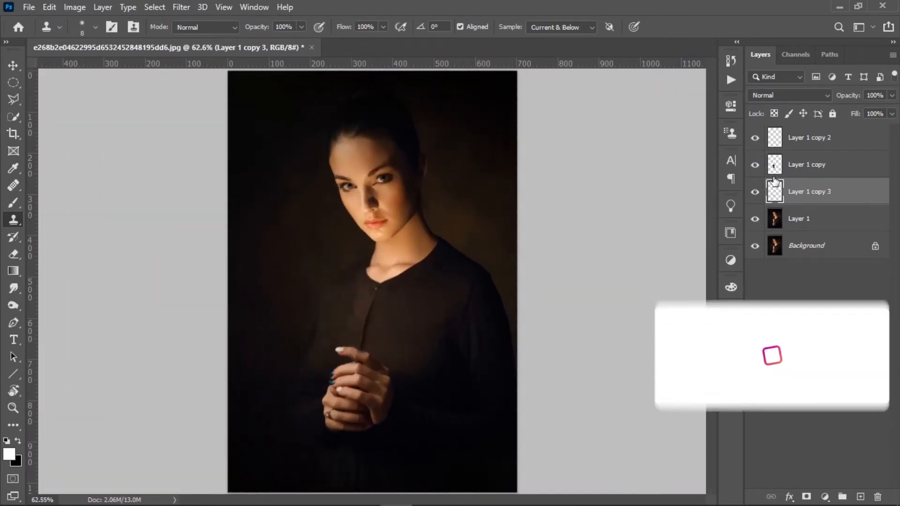
mouse_move(755, 191)
left_mouse_down()
mouse_move(763, 149)
mouse_move(761, 196)
left_mouse_up()
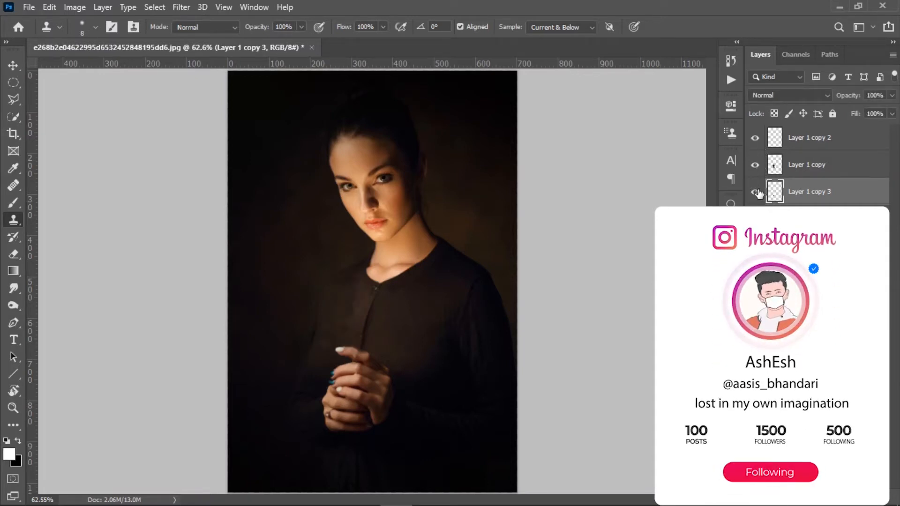
mouse_move(755, 191)
left_mouse_down()
mouse_move(756, 139)
mouse_move(756, 192)
left_mouse_up()
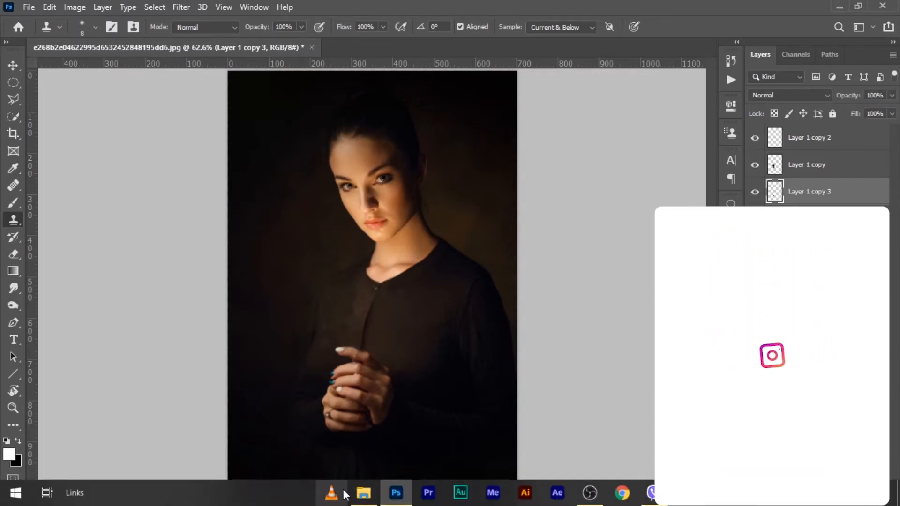
Place the white rose image from File Explorer into the portrait and move its layer to the top of the stack
left_click(364, 493)
left_click_drag(216, 155, 361, 402)
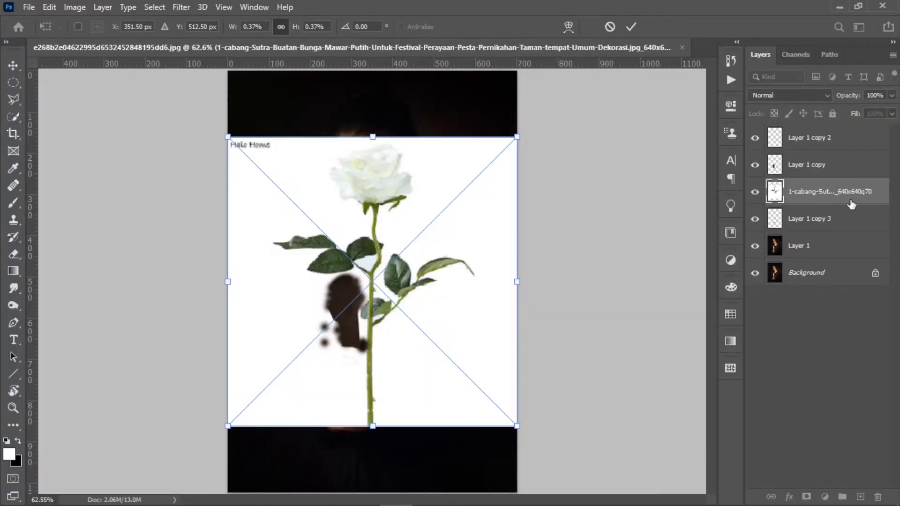
key("Return")
left_click_drag(847, 129, 846, 133)
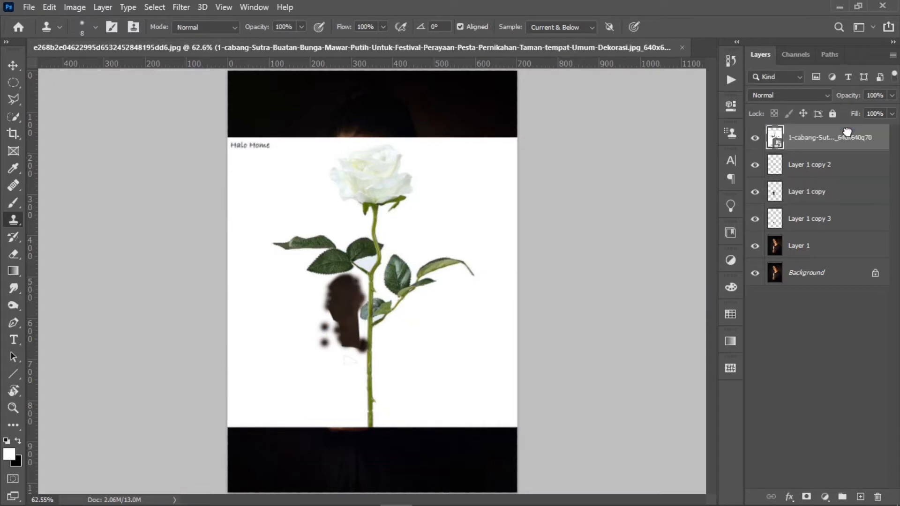
Merge Layer 1 and its three copies into a single layer beneath the rose
left_click(842, 174)
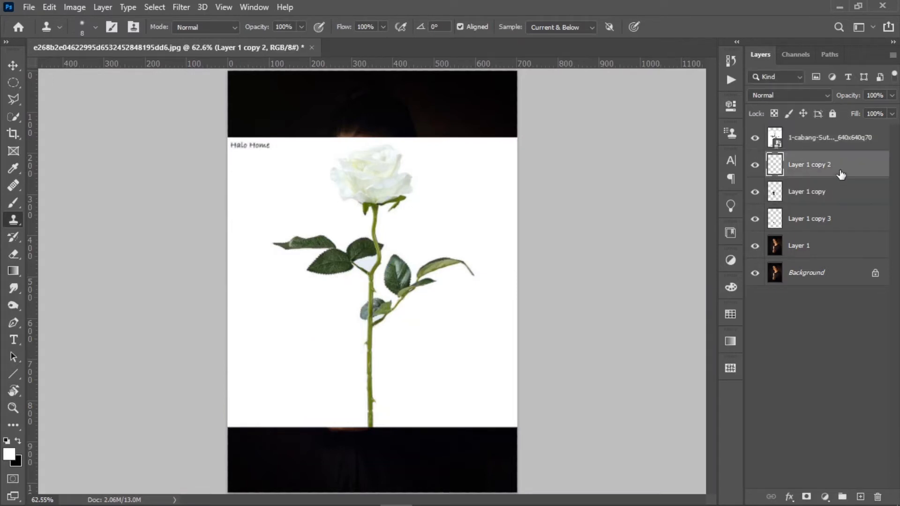
left_click(822, 252, "shift")
key("ctrl+e")
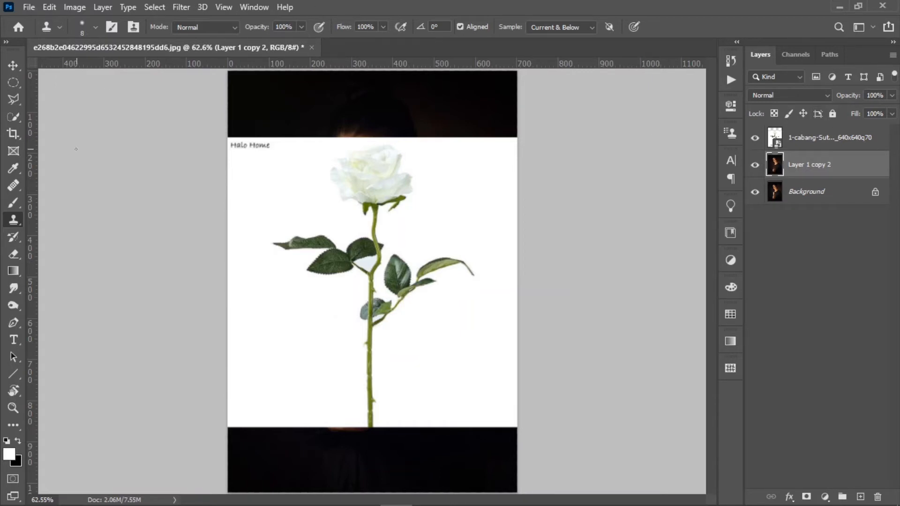
Select the white rose with its stem and leaves on the rose layer using Select Subject
left_click(18, 120)
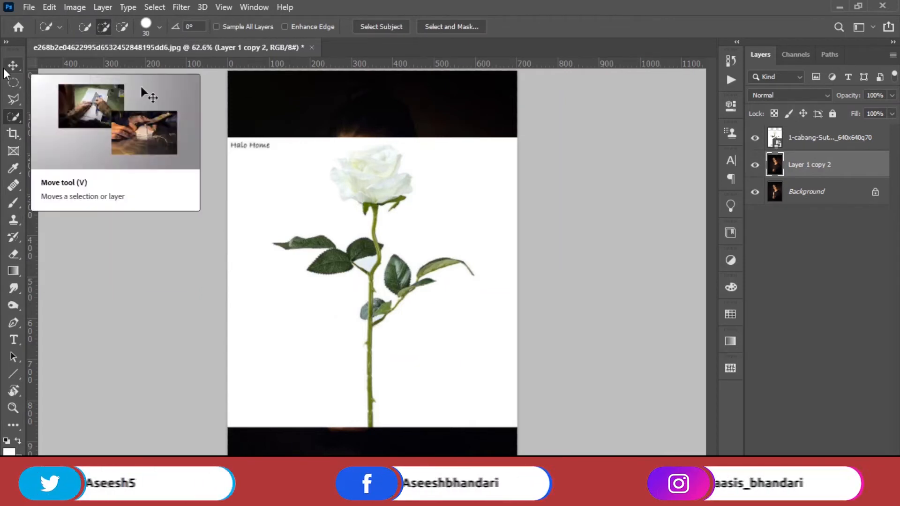
right_click(11, 116)
left_click(10, 117)
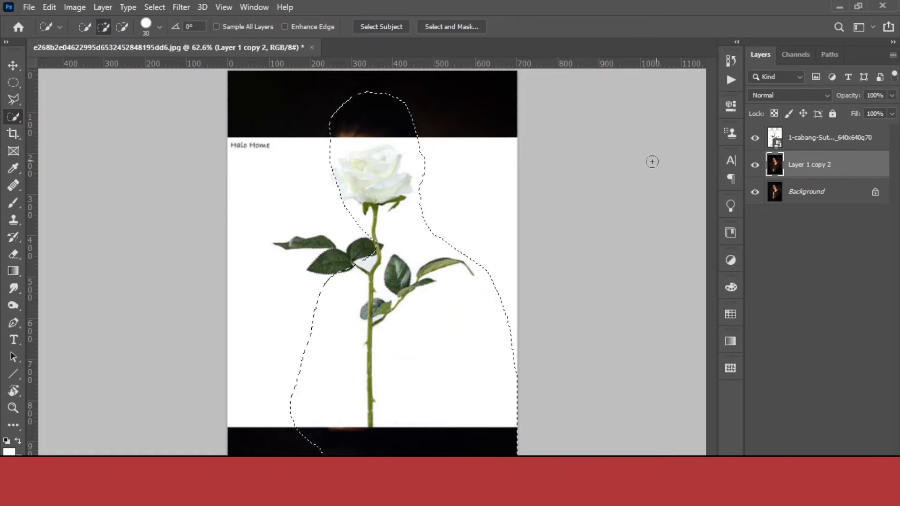
left_click(841, 137)
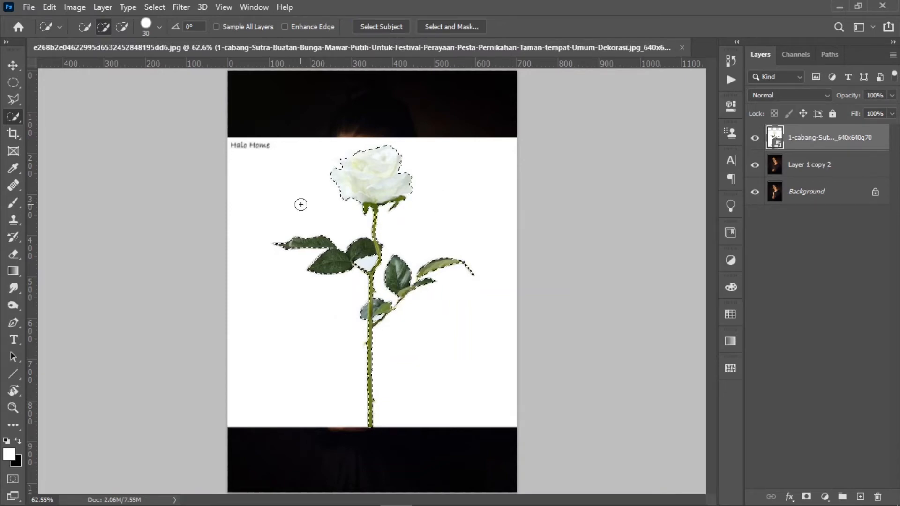
Check the selection edges around the rose, stem and leaves and mask the rose layer with this selection
scroll(318, 253, "up", 2)
scroll(366, 375, "down", 4)
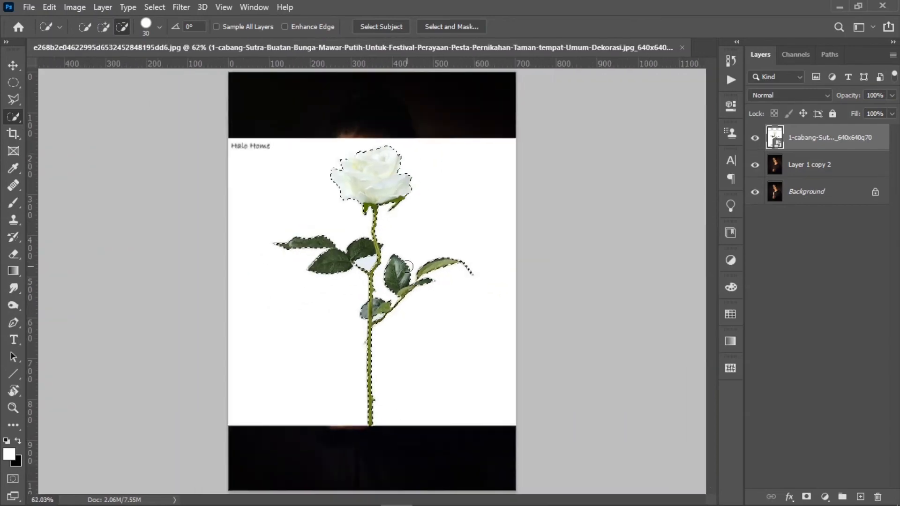
scroll(366, 374, "up", 5)
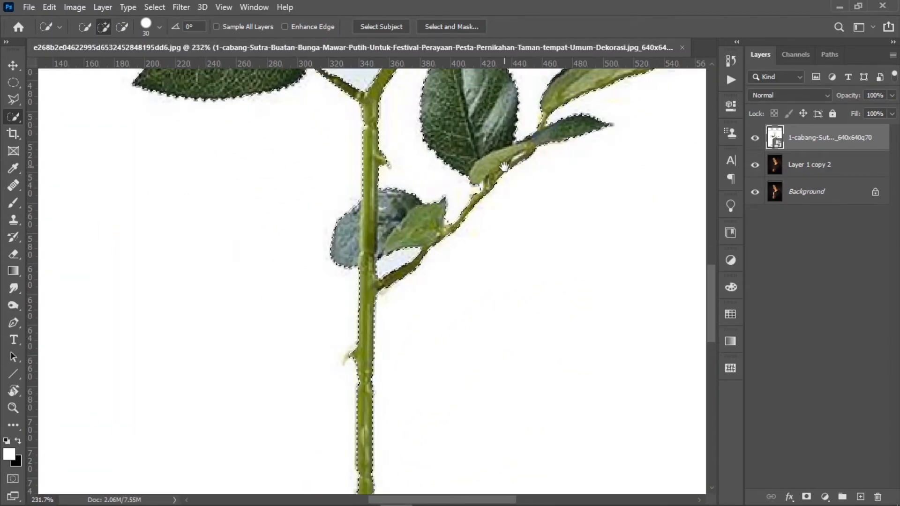
left_click_drag(487, 176, 464, 317)
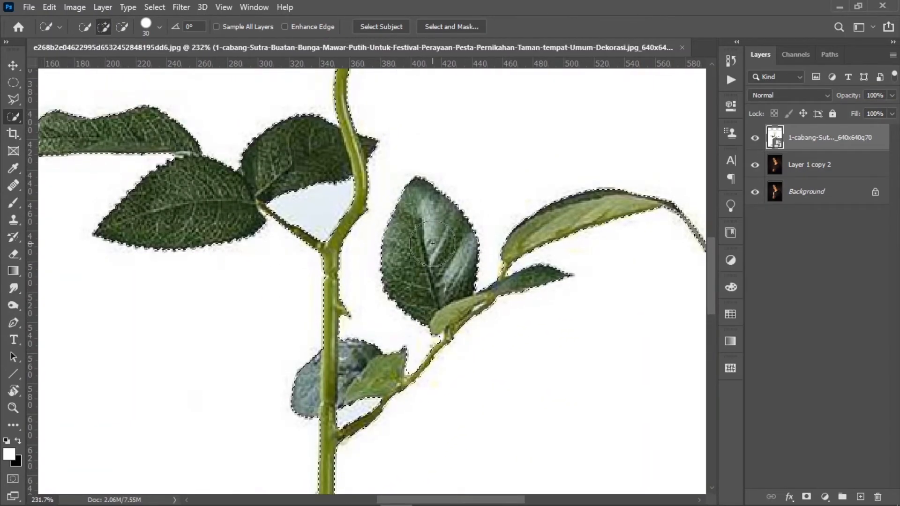
scroll(395, 232, "down", 1)
scroll(395, 232, "down", 3)
scroll(366, 385, "up", 3)
scroll(378, 451, "up", 1)
left_click_drag(454, 275, 464, 348)
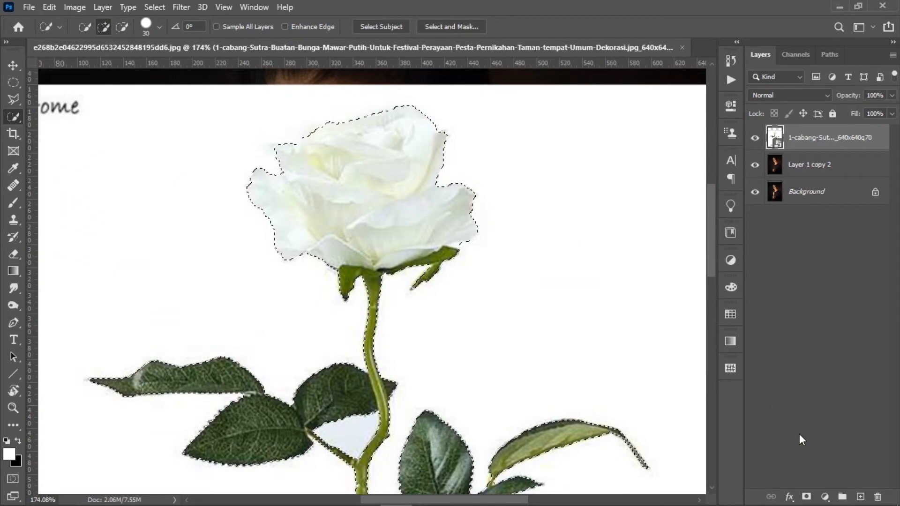
left_click(807, 495)
scroll(441, 311, "down", 7)
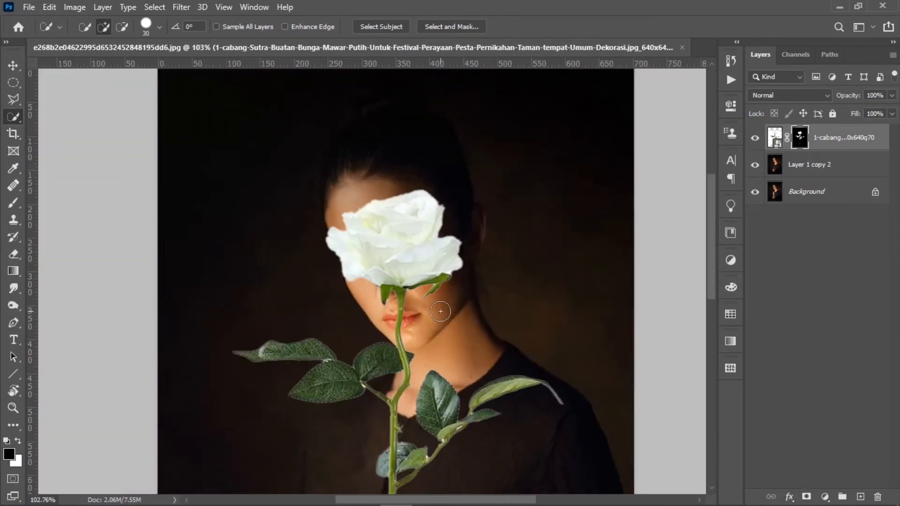
Scale the masked rose down to about 53%, place its stem over the woman's clasped hands and rotate it slightly clockwise
left_click(13, 66)
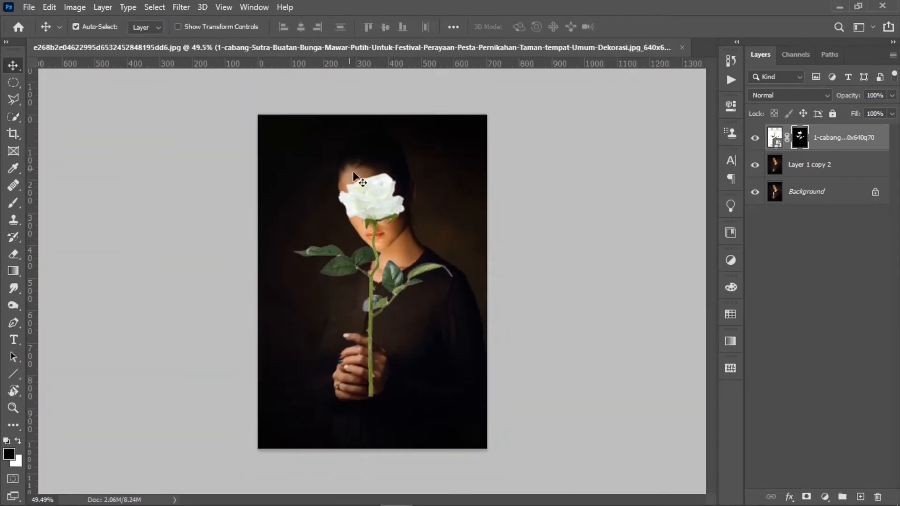
key("ctrl+t")
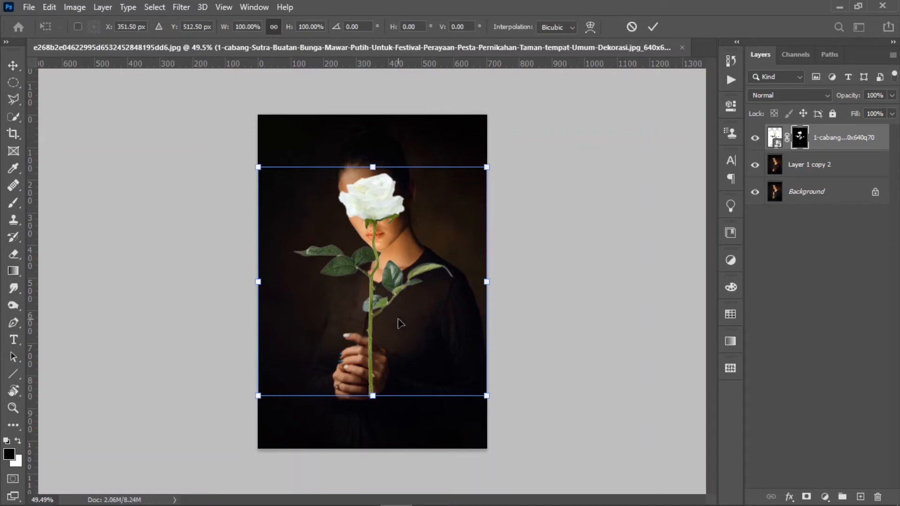
left_click_drag(374, 233, 358, 262)
left_click_drag(470, 424, 420, 368)
left_click_drag(367, 300, 363, 341)
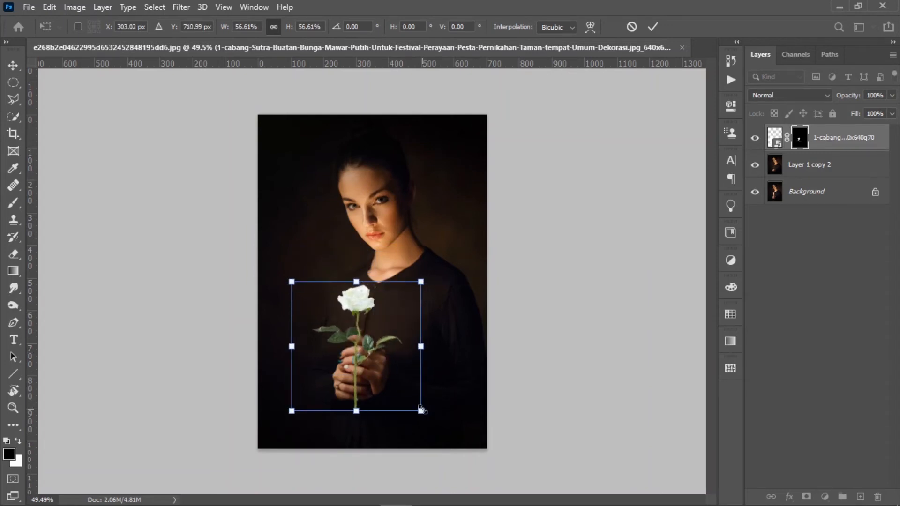
mouse_move(421, 410)
left_mouse_down()
mouse_move(428, 420)
mouse_move(416, 409)
left_mouse_up()
mouse_move(340, 348)
left_mouse_down()
mouse_move(345, 357)
mouse_move(341, 346)
left_mouse_up()
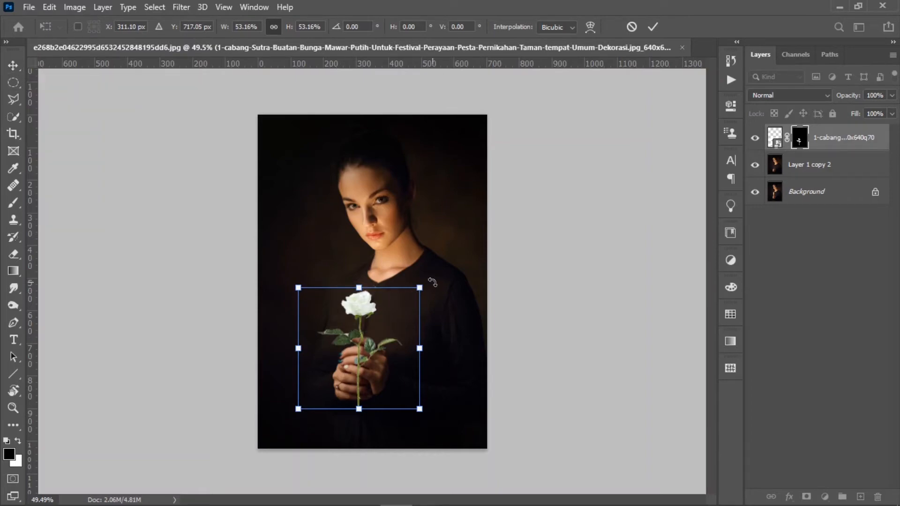
left_click_drag(432, 282, 436, 284)
left_click(13, 66)
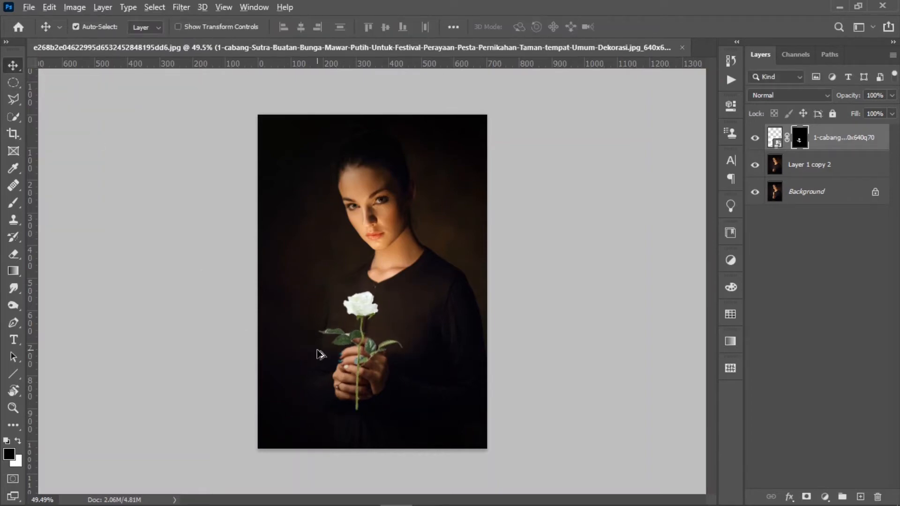
Convert the masked rose layer to a Smart Object
scroll(371, 351, "up", 10)
scroll(380, 349, "down", 8)
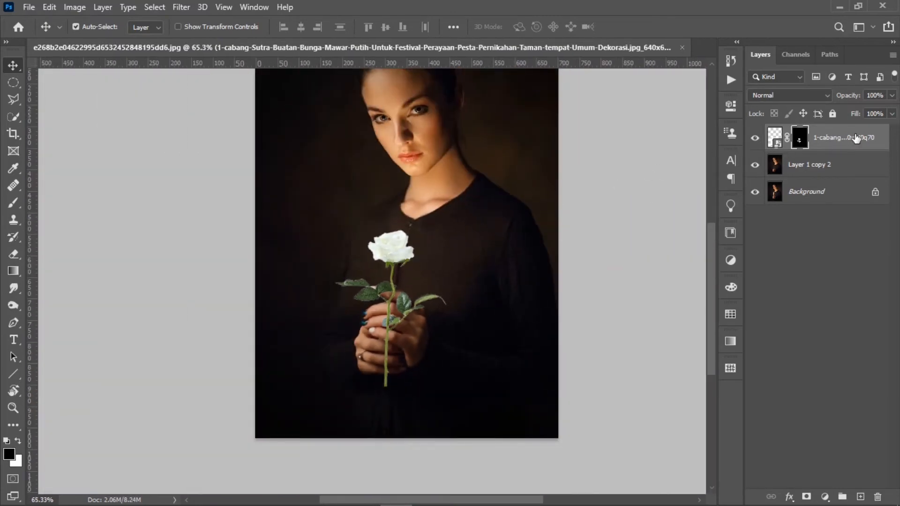
right_click(821, 147)
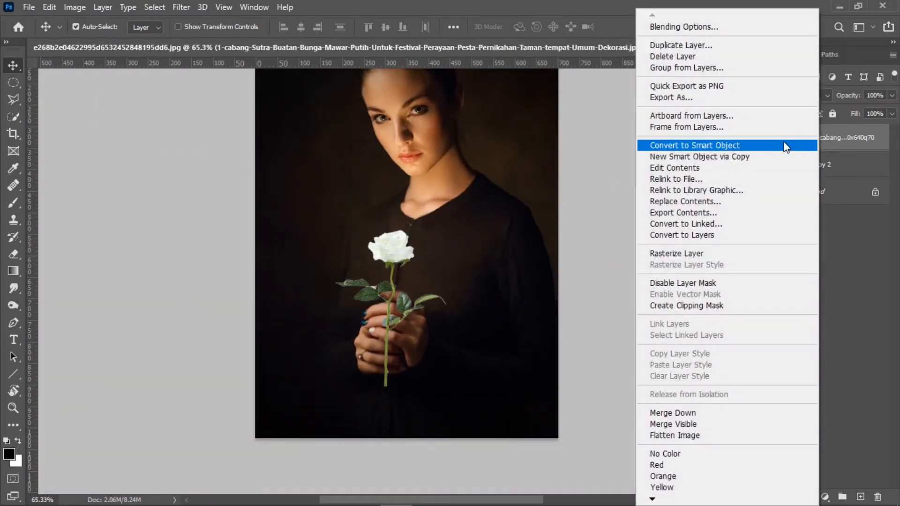
left_click(697, 146)
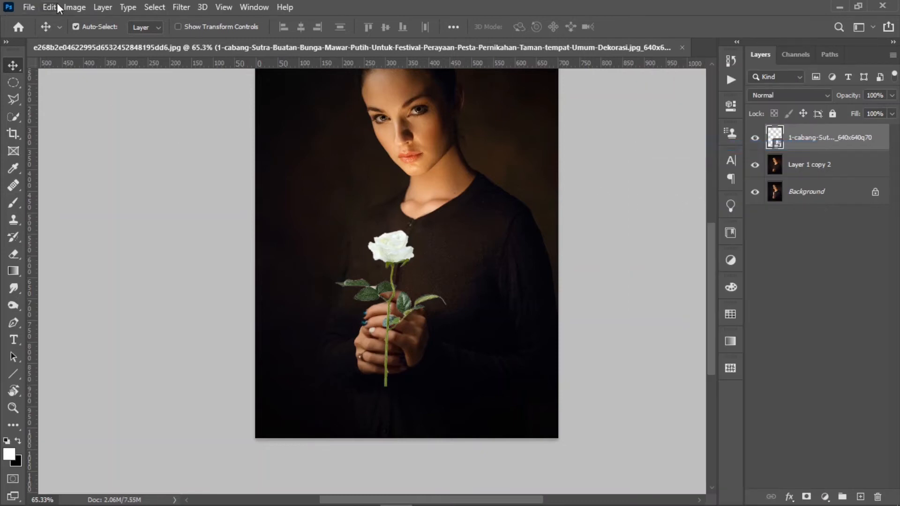
Start a Curves adjustment on the rose and move the RGB black point to input 28, output 0
left_click(74, 7)
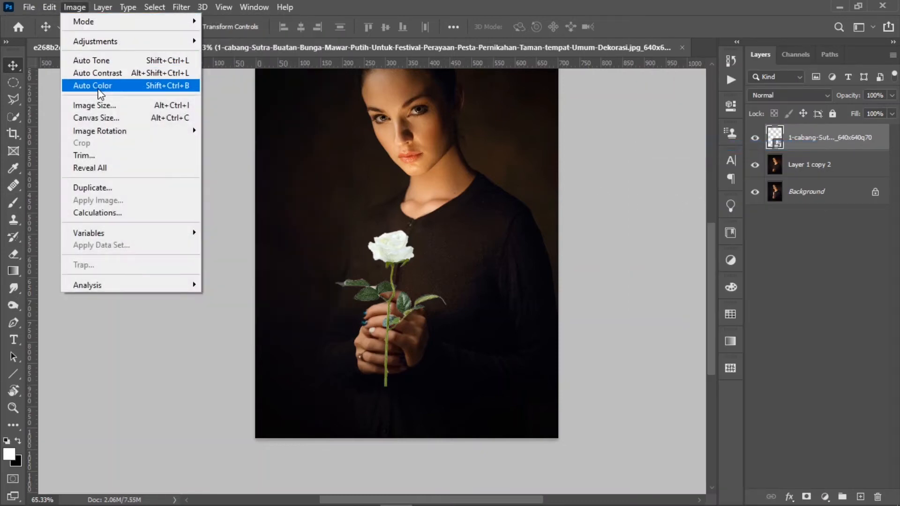
mouse_move(120, 41)
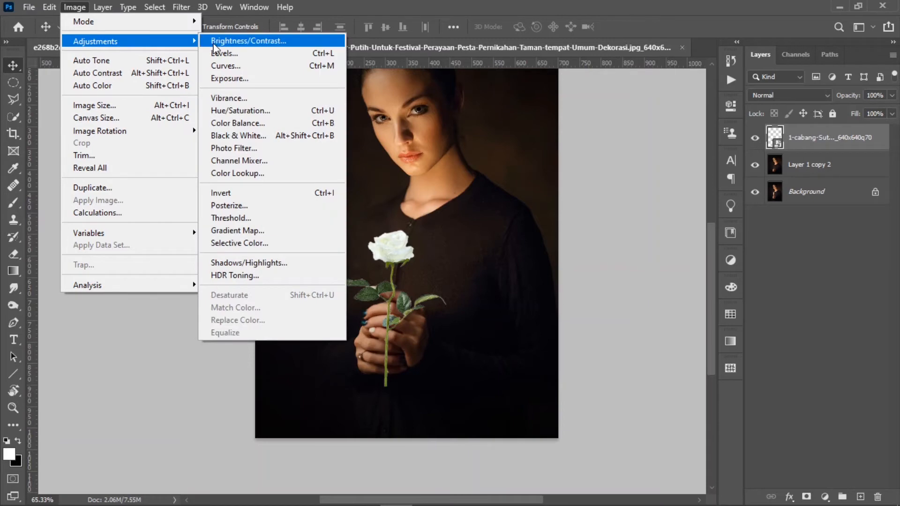
left_click(225, 66)
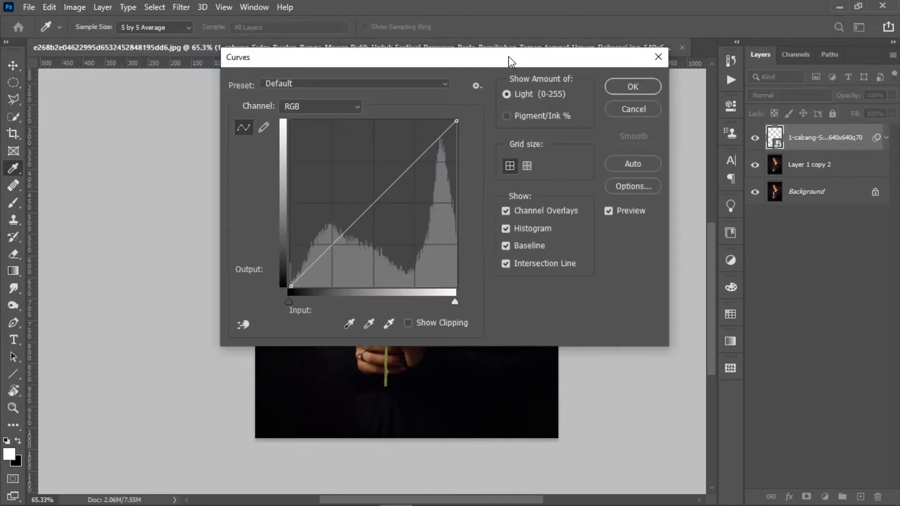
left_click_drag(511, 61, 734, 49)
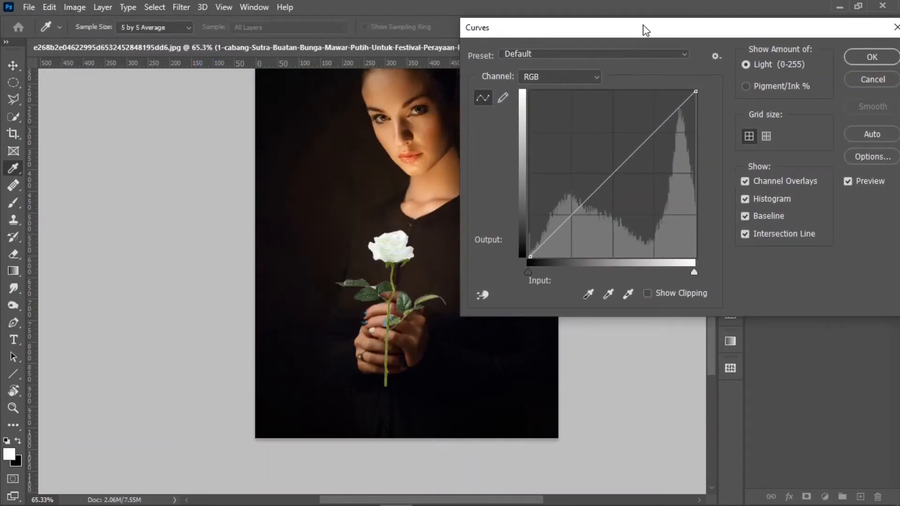
left_click_drag(530, 257, 549, 257)
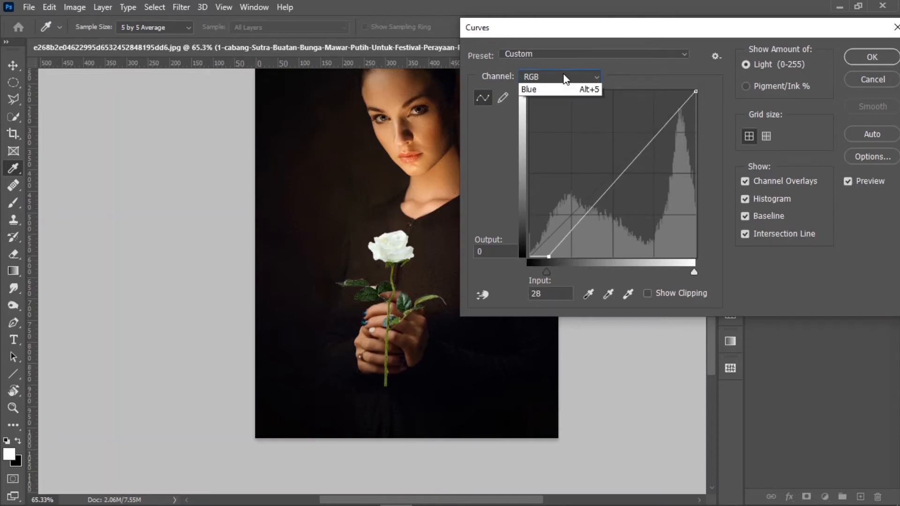
Lower the green curve's midtones to output 117 at input 136 and pull the blue curve's midtones down
left_click(559, 112)
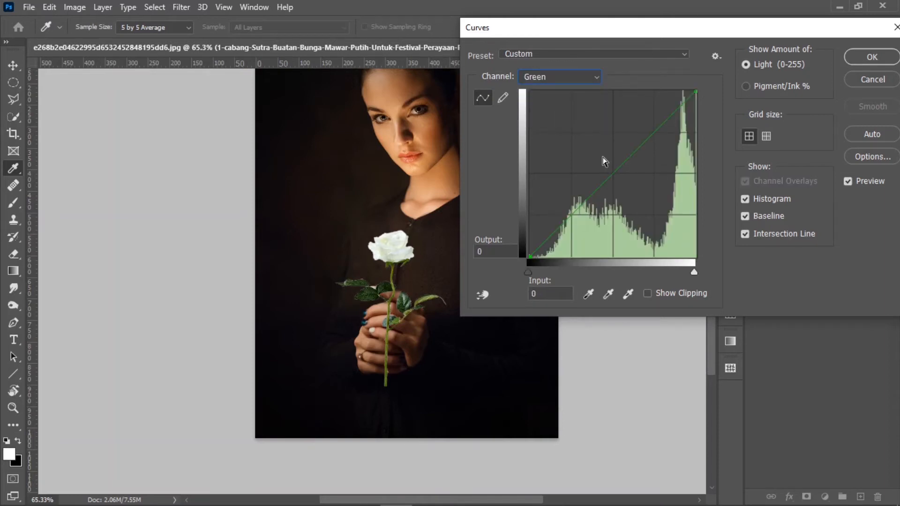
left_click_drag(613, 175, 619, 181)
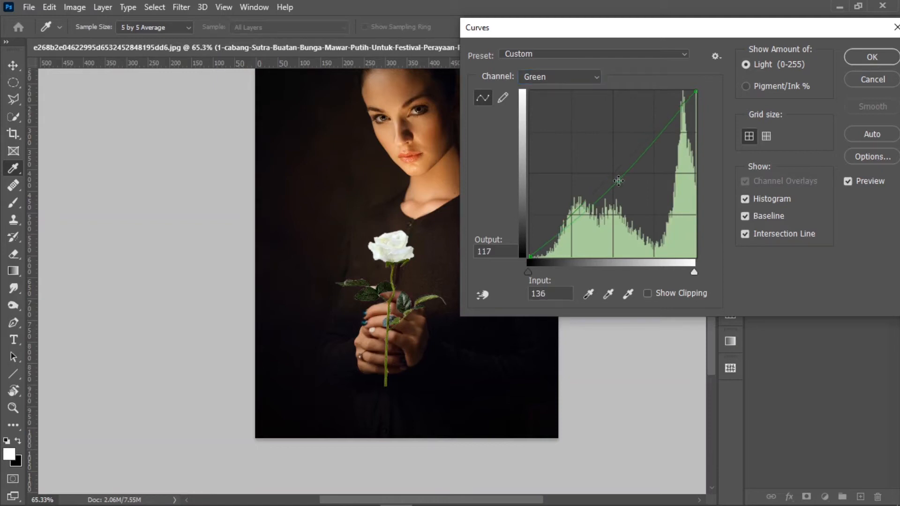
left_click(587, 81)
left_click(581, 131)
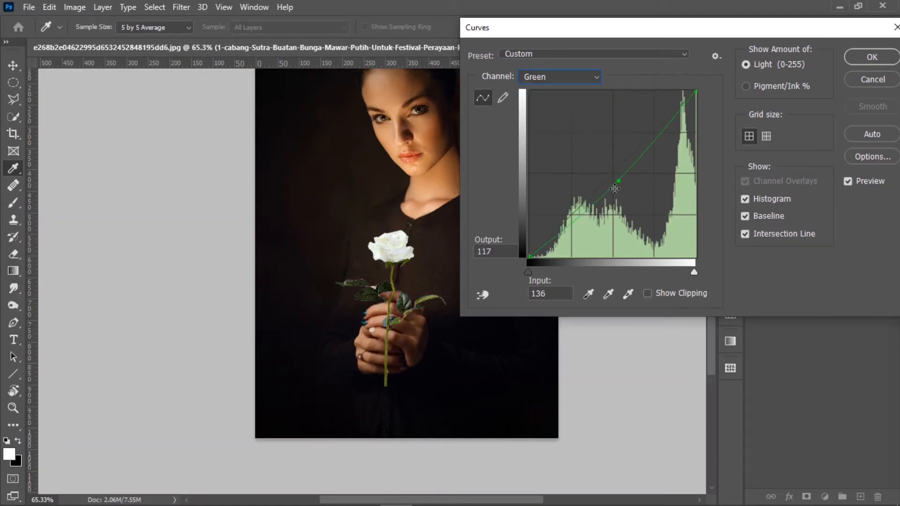
left_click(567, 77)
left_click(574, 124)
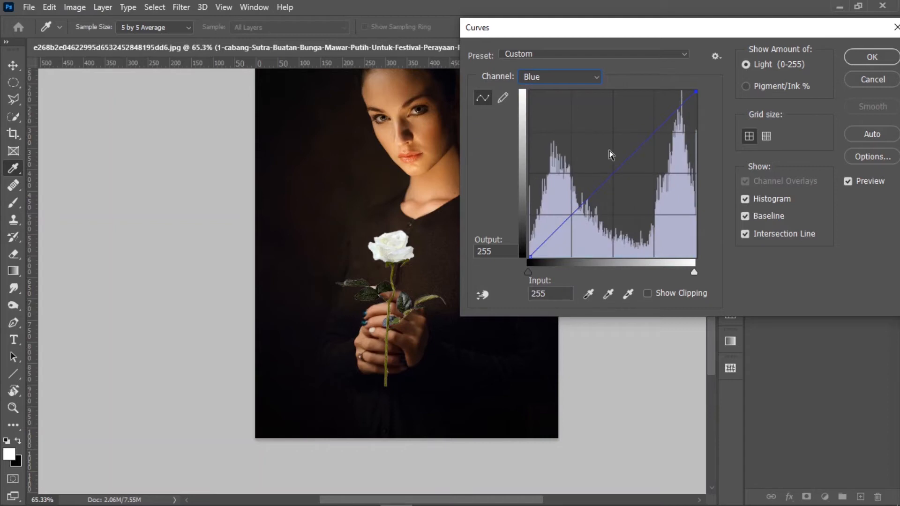
mouse_move(619, 176)
left_mouse_down()
mouse_move(641, 202)
mouse_move(659, 197)
mouse_move(633, 205)
mouse_move(612, 193)
left_mouse_up()
Raise the red curve's midtones and apply the Curves adjustment to the rose
left_click(564, 78)
left_click(553, 97)
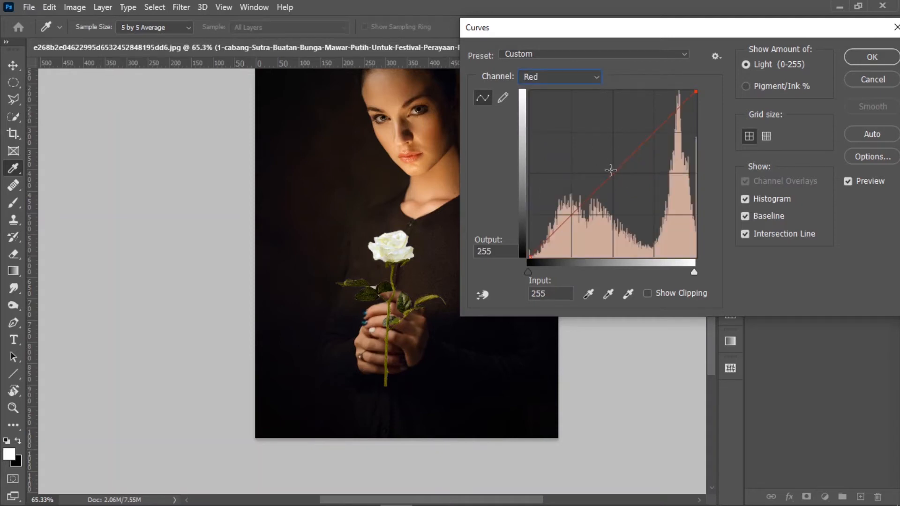
left_click_drag(599, 161, 600, 162)
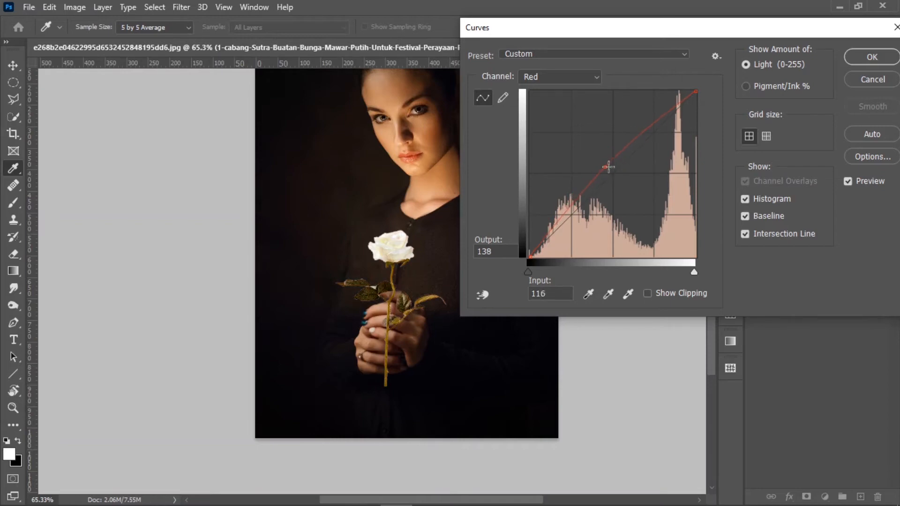
left_click(858, 58)
Examine how the recoloured rose matches the hands and the rest of the portrait, up close and at full view
scroll(421, 247, "down", 6)
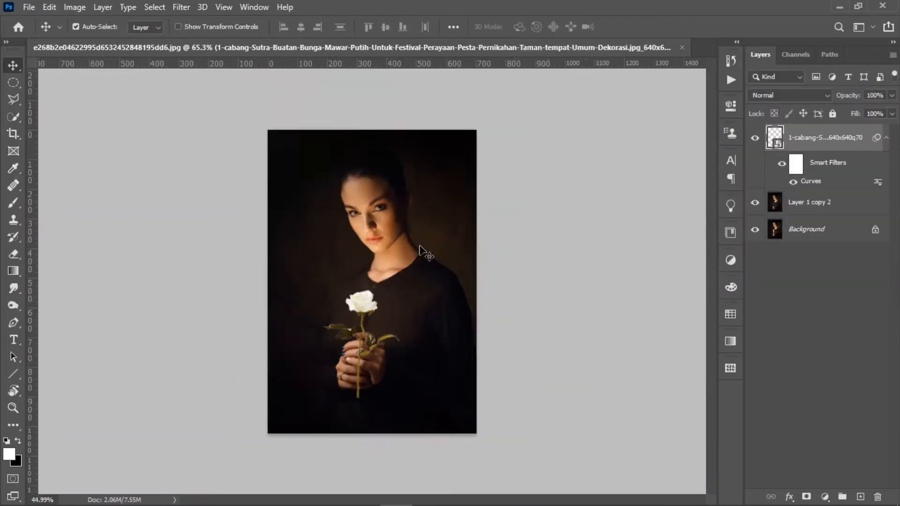
scroll(366, 406, "up", 13)
scroll(368, 409, "down", 8)
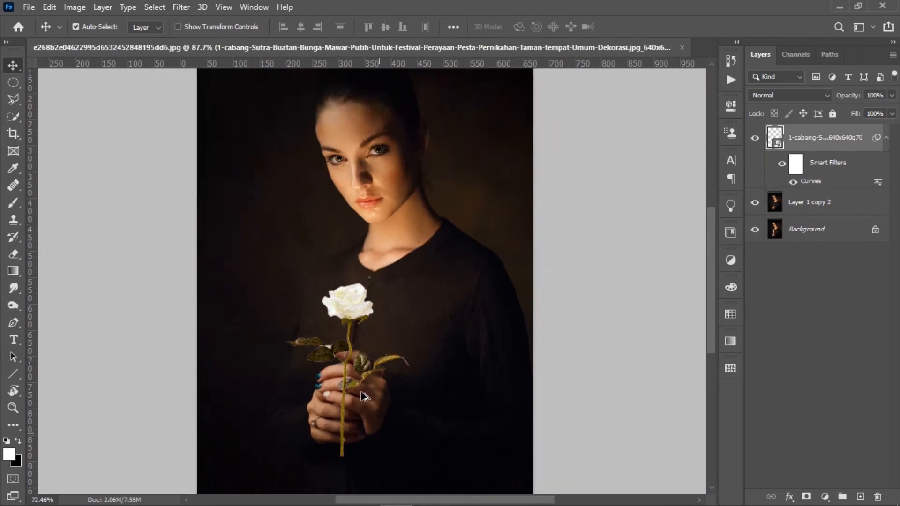
double_click(779, 163)
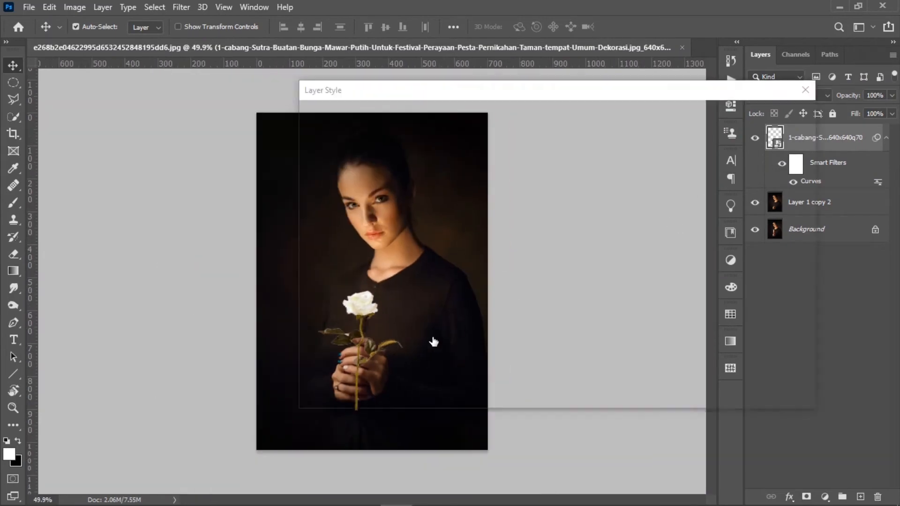
left_click(758, 146)
scroll(387, 378, "up", 12)
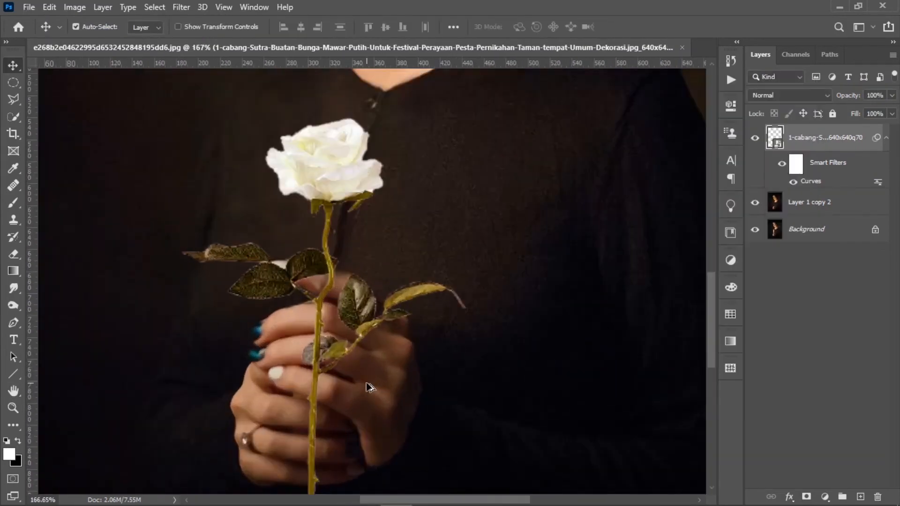
left_click_drag(430, 356, 463, 252)
scroll(331, 294, "down", 7)
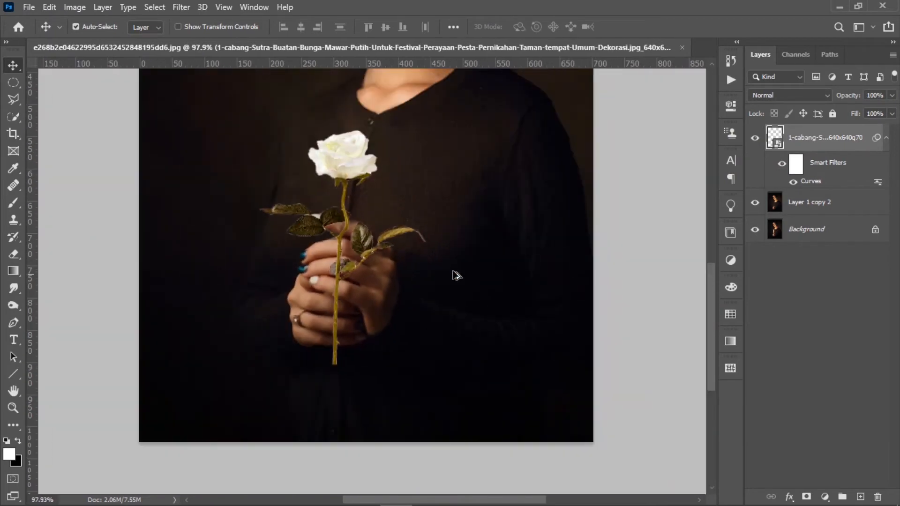
Add a blank white layer mask to the rose Smart Object
left_click(802, 488)
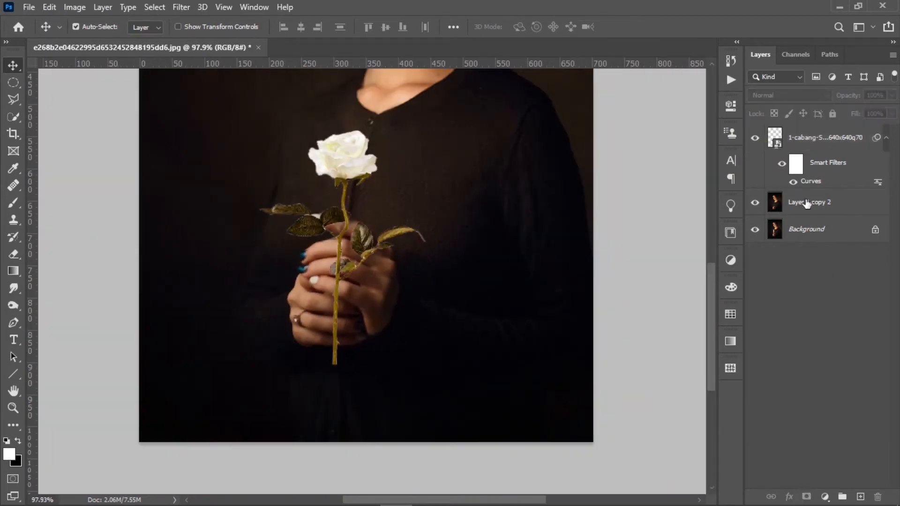
left_click(832, 148)
left_click(806, 497)
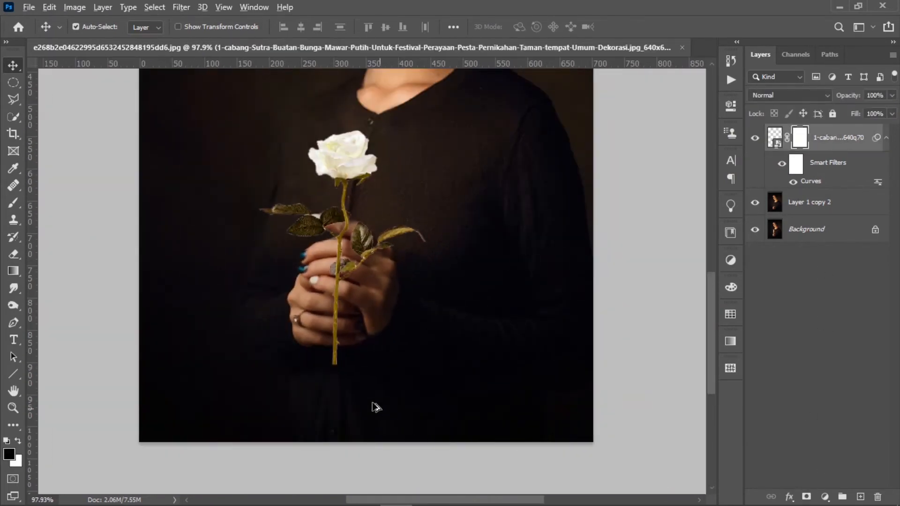
Paint black on the rose mask with a soft size 15 brush at increased opacity and flow to hide the stem and leaves covering the fingers
scroll(373, 408, "up", 5)
left_click_drag(301, 253, 346, 304)
key("b")
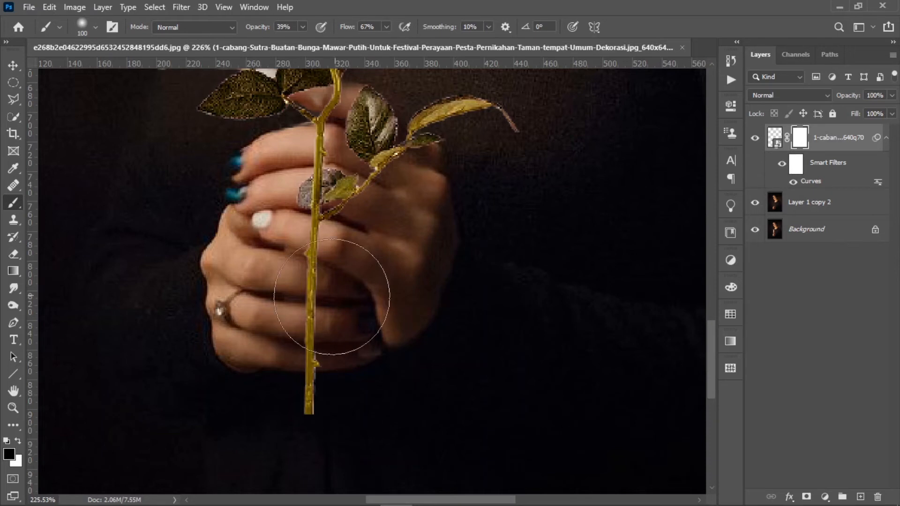
key("bracketleft")
key("bracketleft")
key("bracketleft")
key("bracketleft")
key("bracketleft")
key("bracketleft")
key("bracketleft")
key("bracketleft")
key("bracketleft")
key("bracketleft")
key("bracketleft")
key("bracketleft")
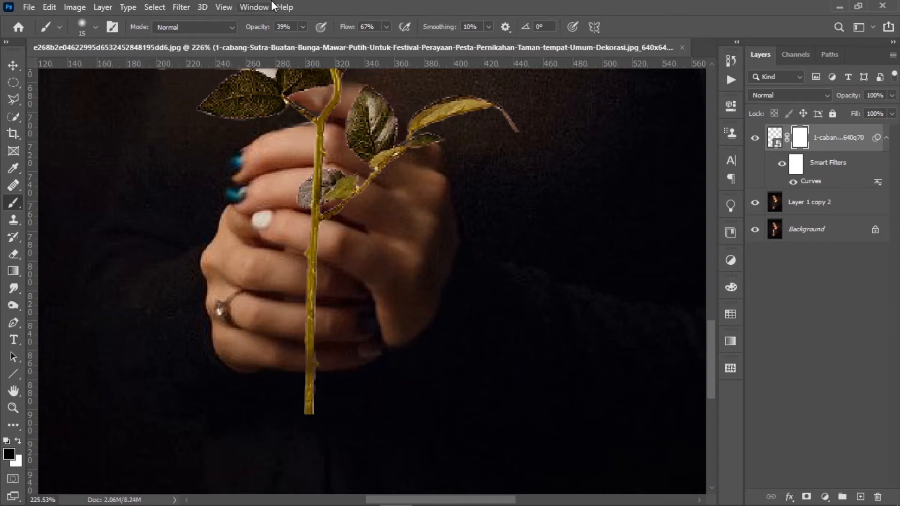
left_click_drag(270, 32, 402, 34)
left_click_drag(346, 29, 376, 29)
mouse_move(302, 359)
left_mouse_down()
mouse_move(297, 364)
mouse_move(331, 353)
mouse_move(276, 342)
mouse_move(322, 361)
mouse_move(326, 317)
mouse_move(312, 270)
mouse_move(319, 169)
mouse_move(303, 202)
mouse_move(400, 145)
mouse_move(492, 112)
left_mouse_up()
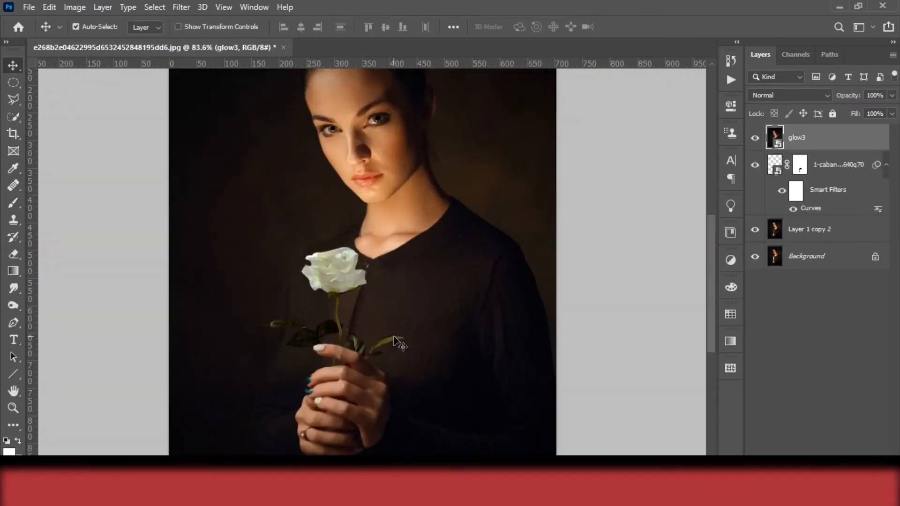
scroll(394, 339, "up", 2)
scroll(393, 339, "down", 5)
scroll(373, 363, "up", 2)
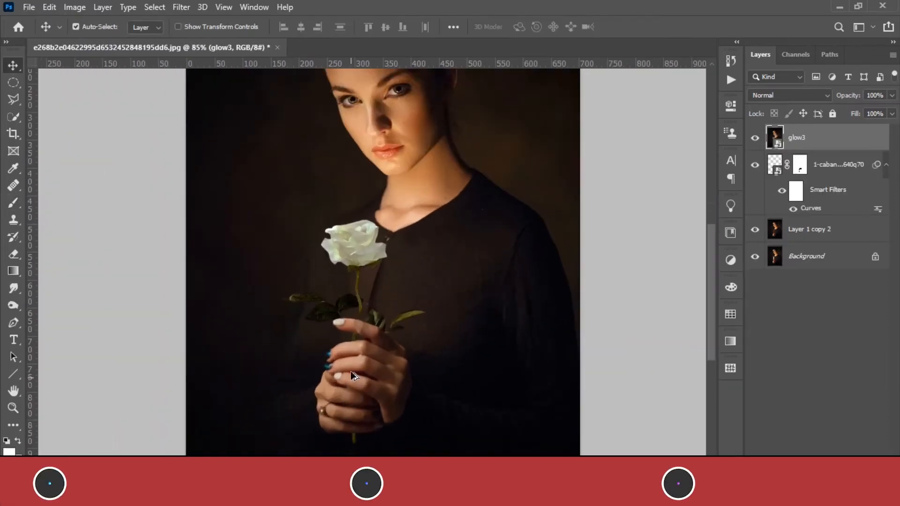
Inspect the masked rose in the hands up close and at full view, and fully lock the glow3 layer
scroll(367, 263, "down", 1)
scroll(368, 264, "up", 4)
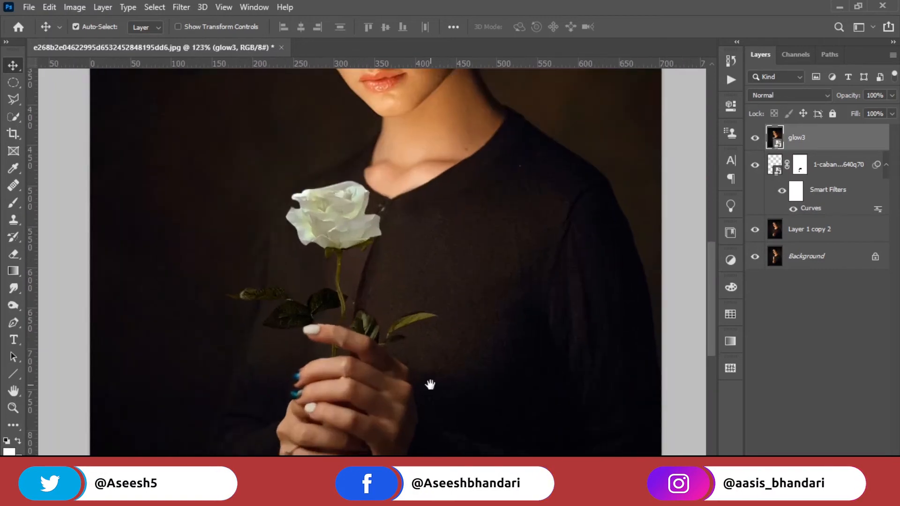
left_click_drag(430, 385, 446, 292)
scroll(512, 239, "down", 4)
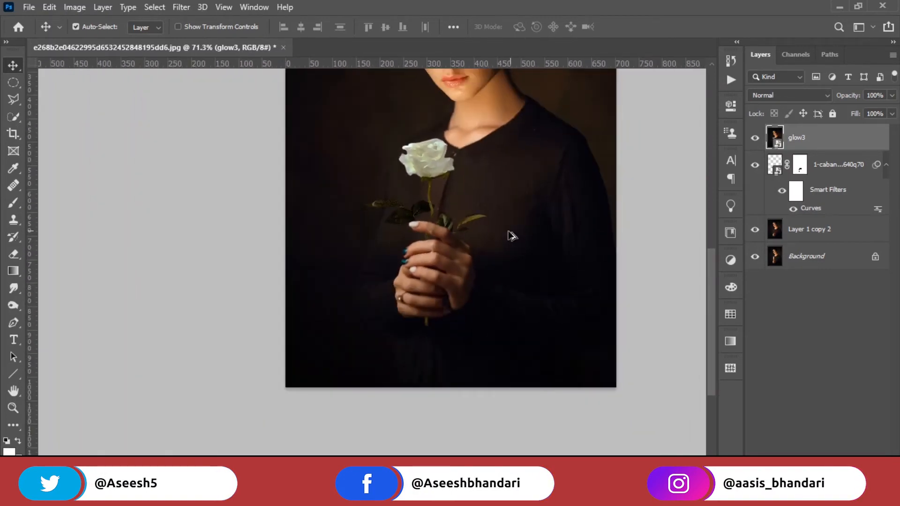
left_click(833, 113)
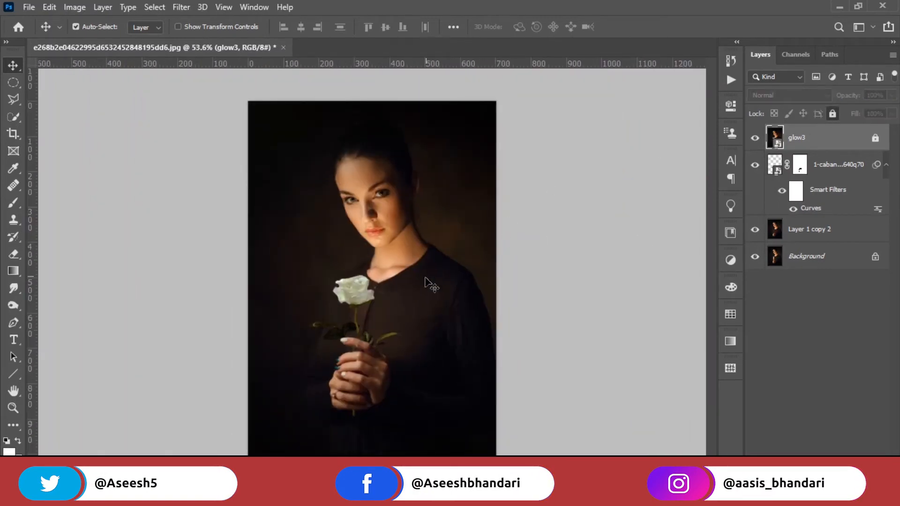
scroll(429, 284, "down", 1)
scroll(396, 362, "up", 2)
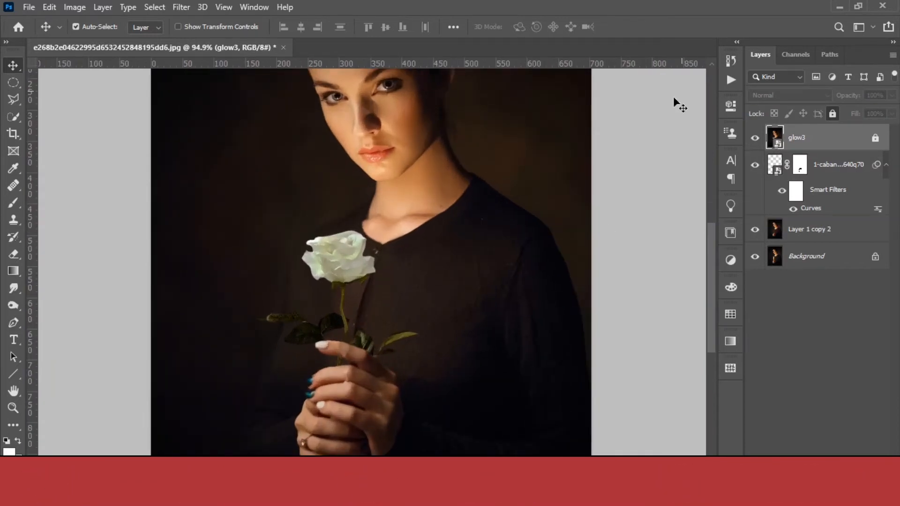
scroll(331, 375, "down", 3)
scroll(398, 328, "up", 2)
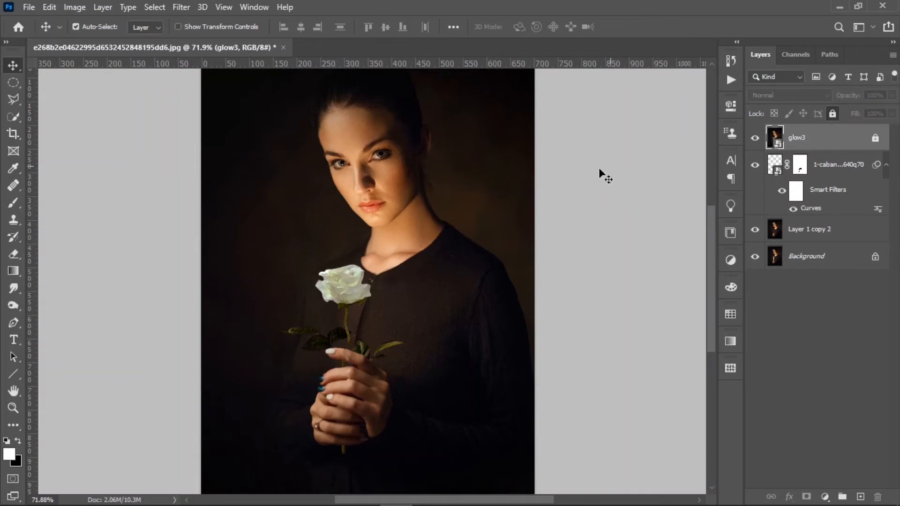
Select the rose bloom with the Quick Selection tool and try to copy it from the locked glow3 layer to a new layer
left_click(8, 119)
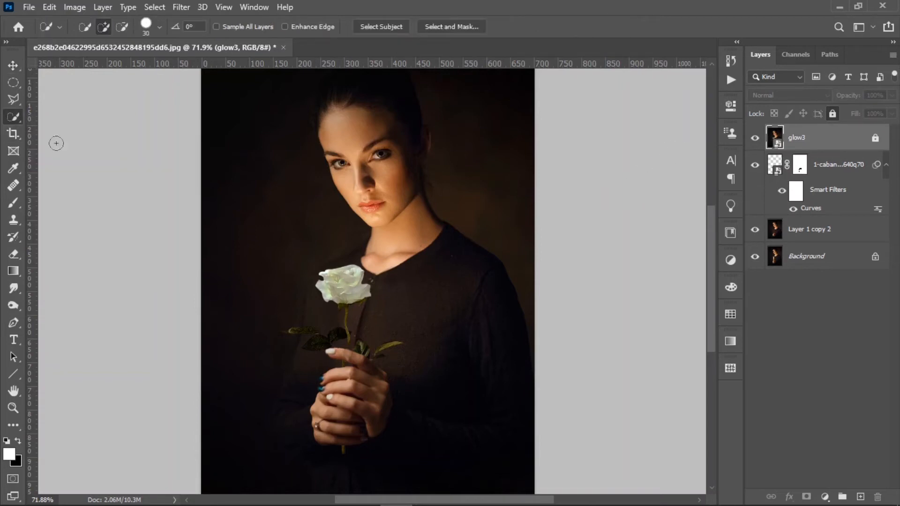
left_click(336, 282)
key("ctrl+j")
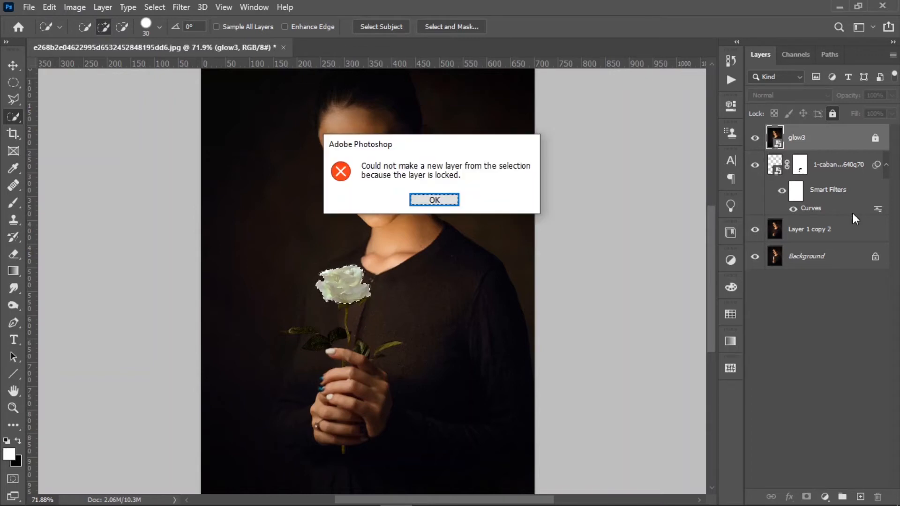
left_click(428, 199)
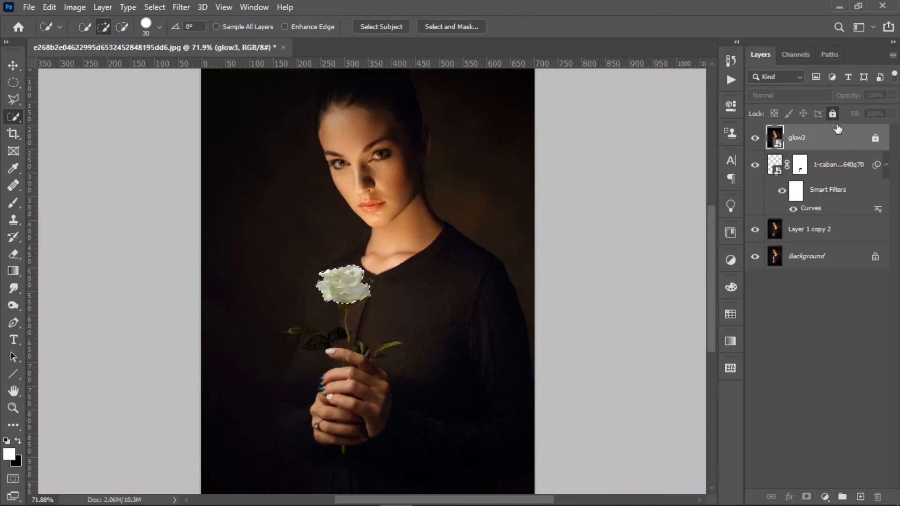
Unlock the glow3 layer and copy the selected rose bloom to a new layer
left_click(836, 113)
left_click(837, 113)
left_click(835, 114)
left_click(834, 114)
left_click(834, 114)
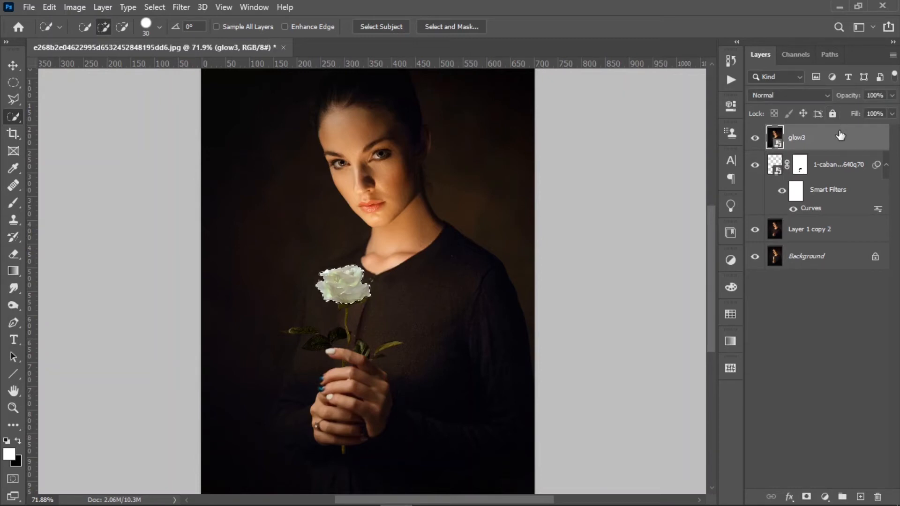
key("ctrl+j")
Return to the glow3 layer beneath the copied bloom and fully lock it again
left_click(823, 164)
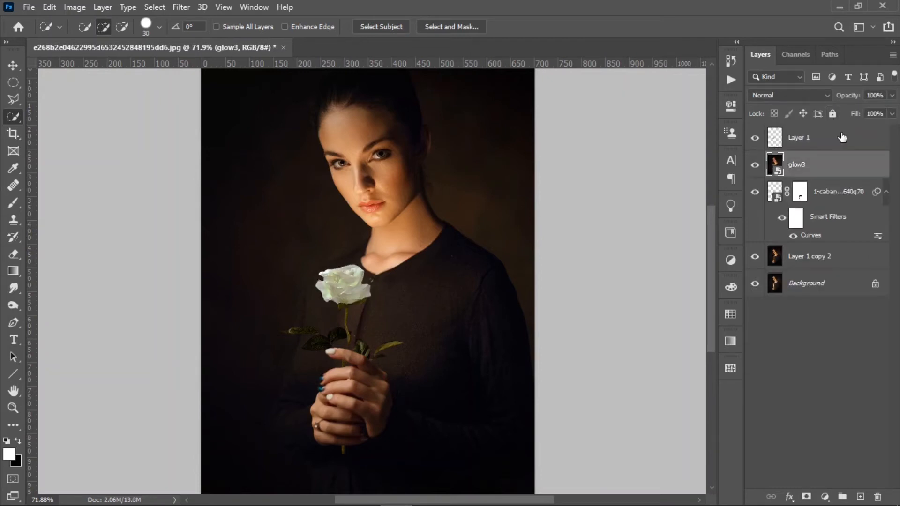
left_click(833, 114)
scroll(376, 289, "down", 8)
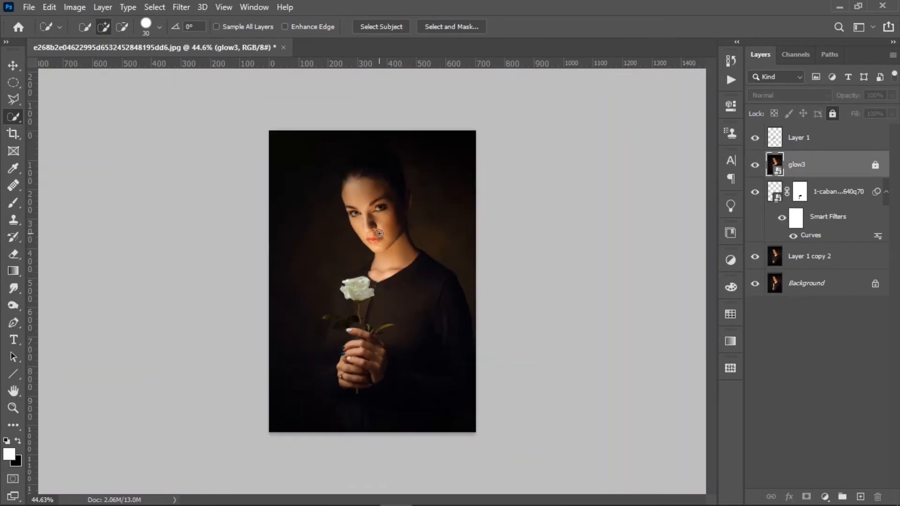
Select the rose bloom on Layer 1 with the Quick Selection tool and bring up the available actions
left_click(827, 139)
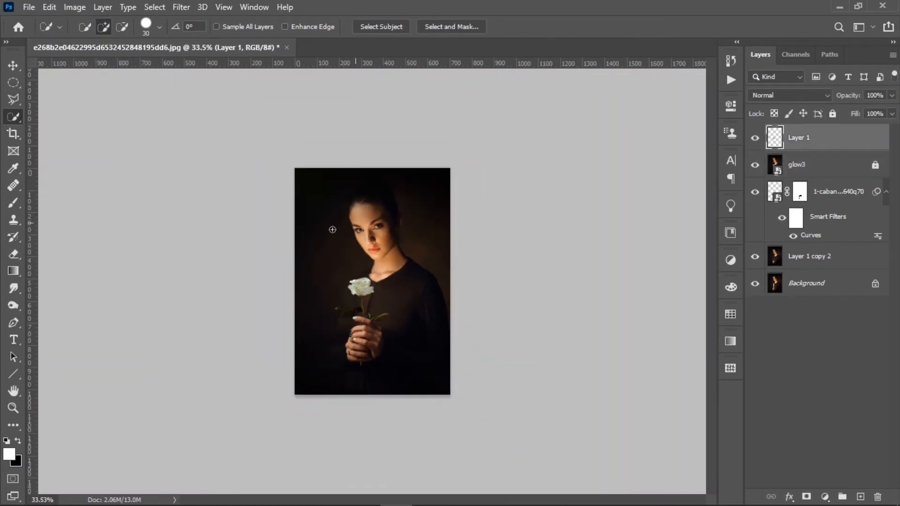
left_click_drag(358, 278, 363, 289)
left_click(255, 11)
left_click(310, 98)
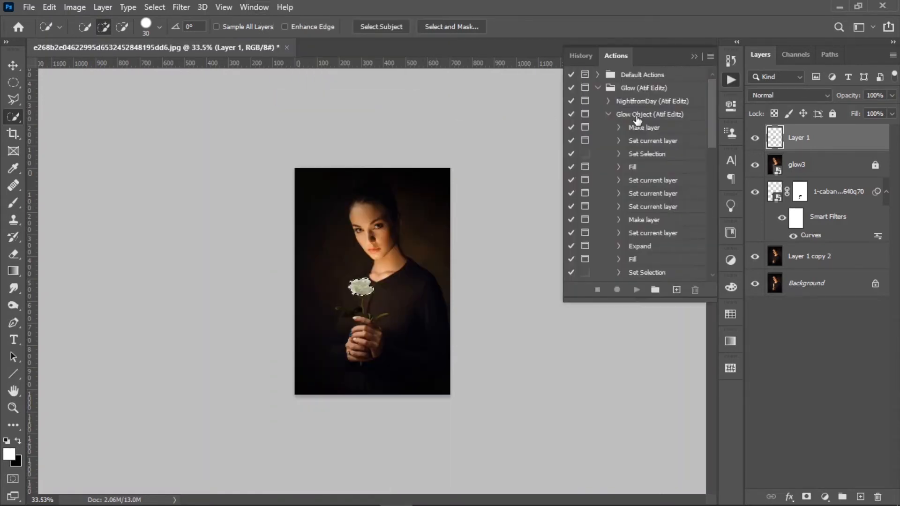
left_click(711, 57)
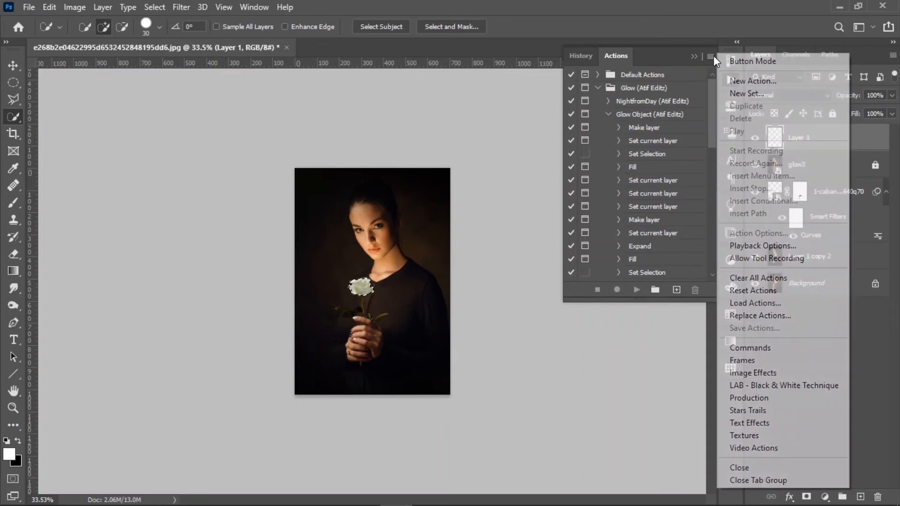
left_click(762, 303)
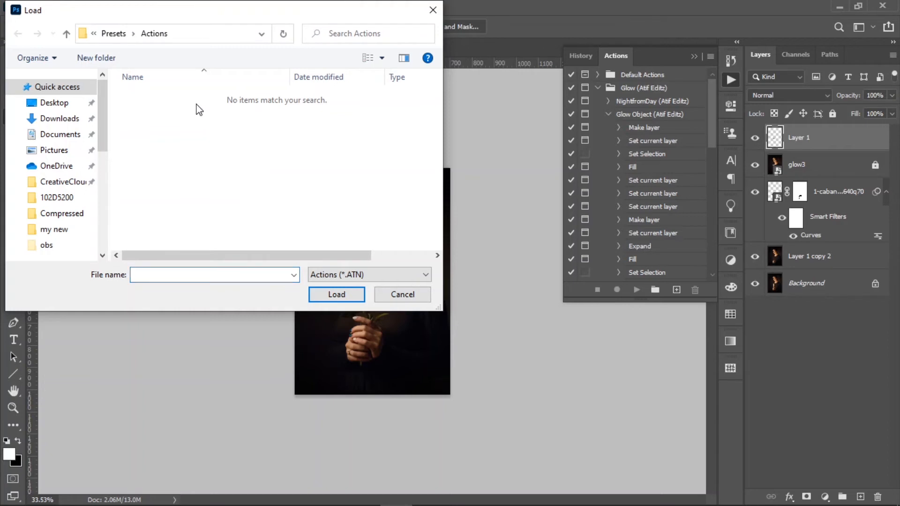
left_click(413, 298)
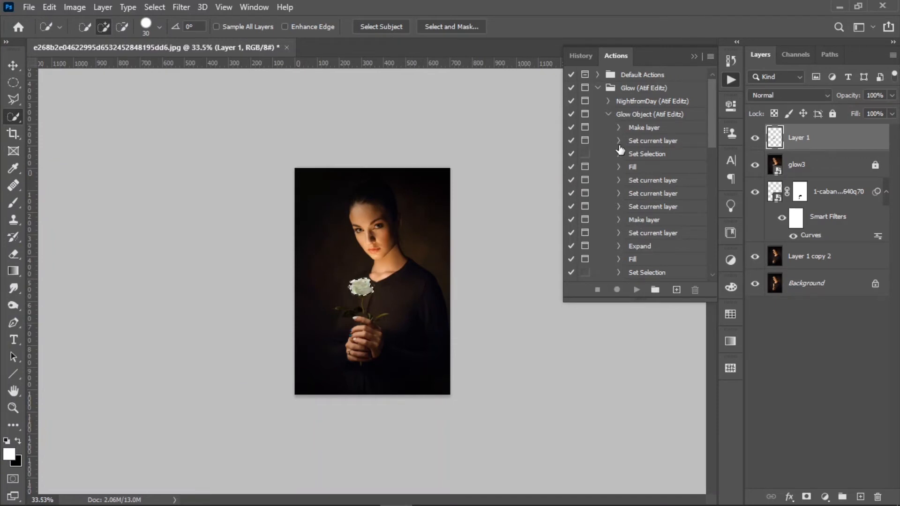
Play the Glow Object (Atif Editz) action, accepting its new Colour layer and the colour fill in Normal mode at 100% opacity
scroll(621, 150, "down", 4)
scroll(620, 150, "up", 4)
left_click(633, 116)
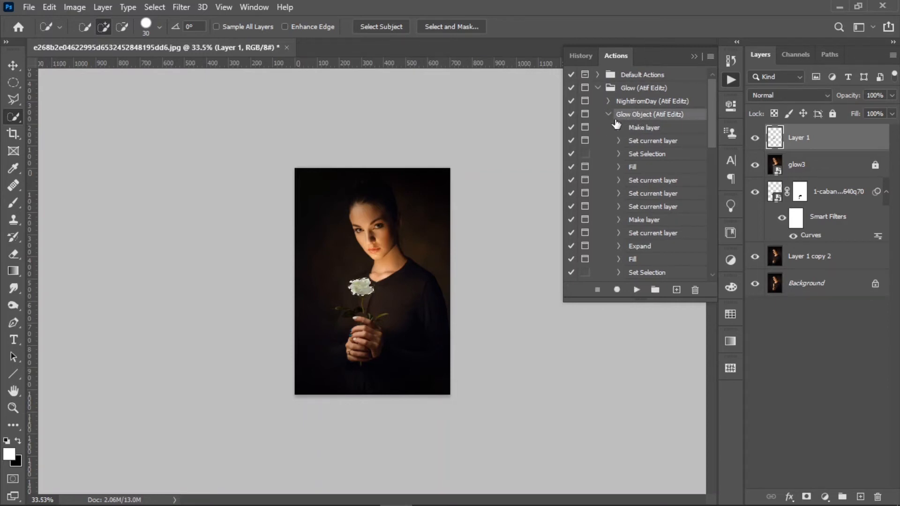
left_click(637, 289)
left_click(568, 167)
left_click(638, 289)
left_click(558, 143)
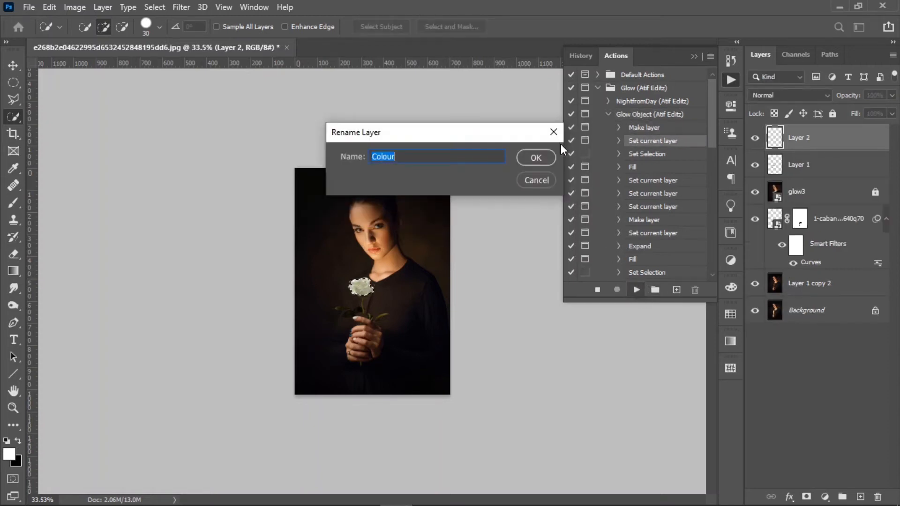
left_click(539, 156)
left_click(418, 202)
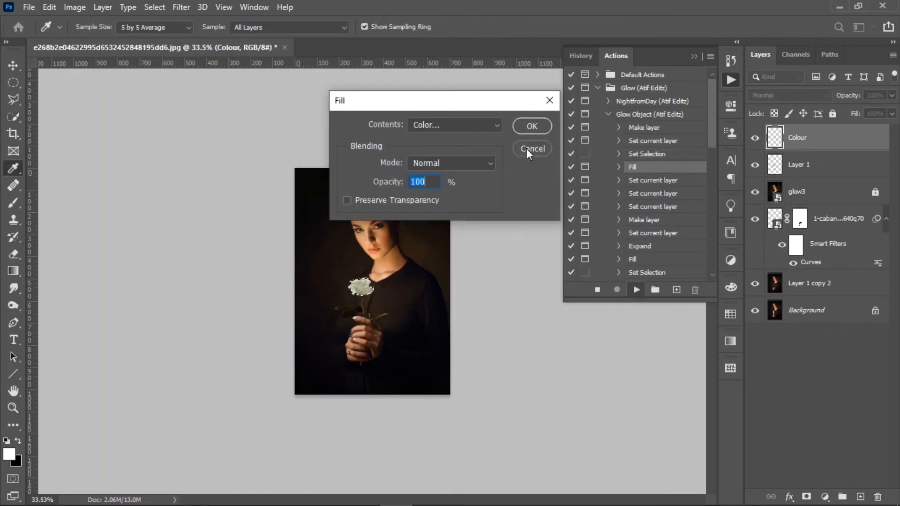
left_click(533, 126)
Accept the action's Outer Glow layer, selection expansion and 100% opacity colour fill, and continue past the Delete command
left_click(557, 141)
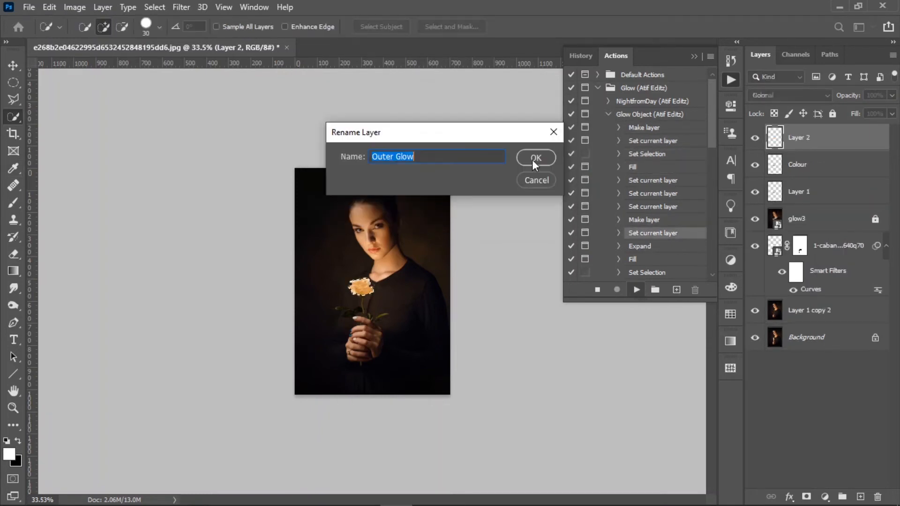
left_click(534, 157)
left_click(514, 157)
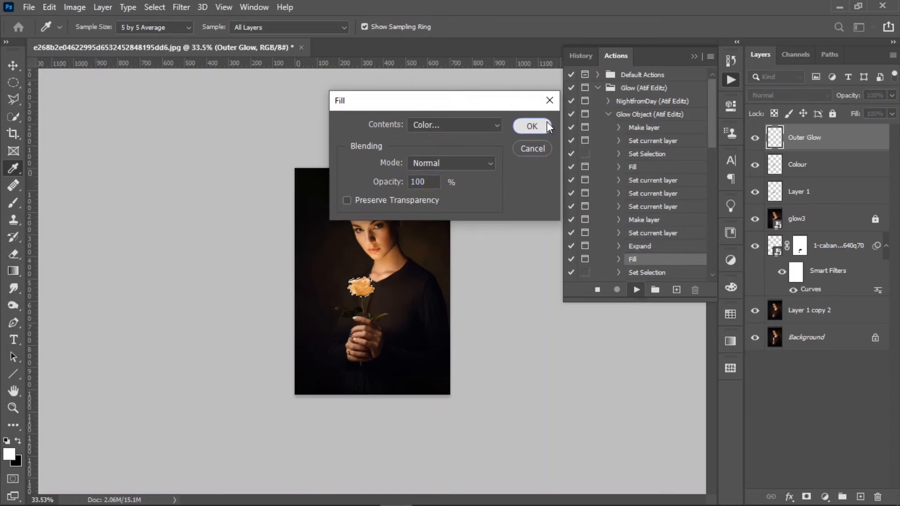
left_click(534, 124)
left_click(404, 200)
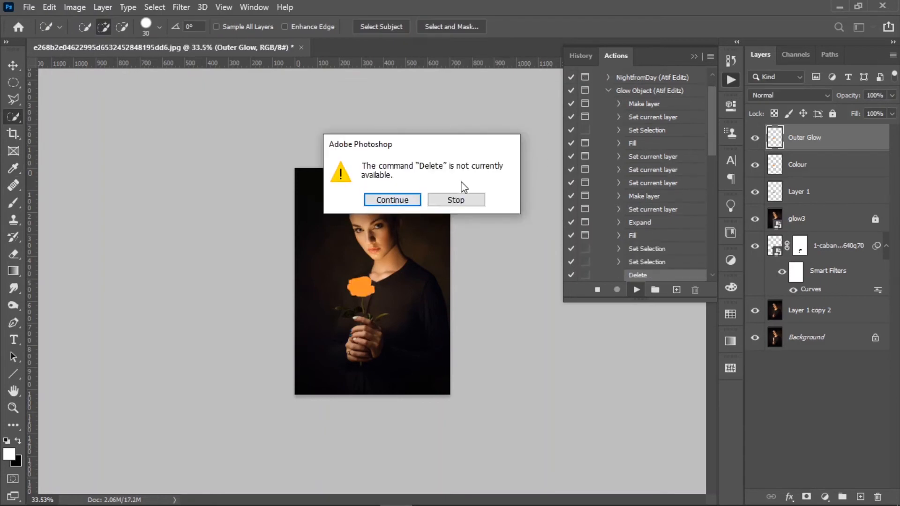
left_click(375, 201)
Accept the action's Gaussian Blur, its 250 px Linear Dodge (Add) outer glow at 50% opacity, and the Pass Through layer group
left_click(660, 147)
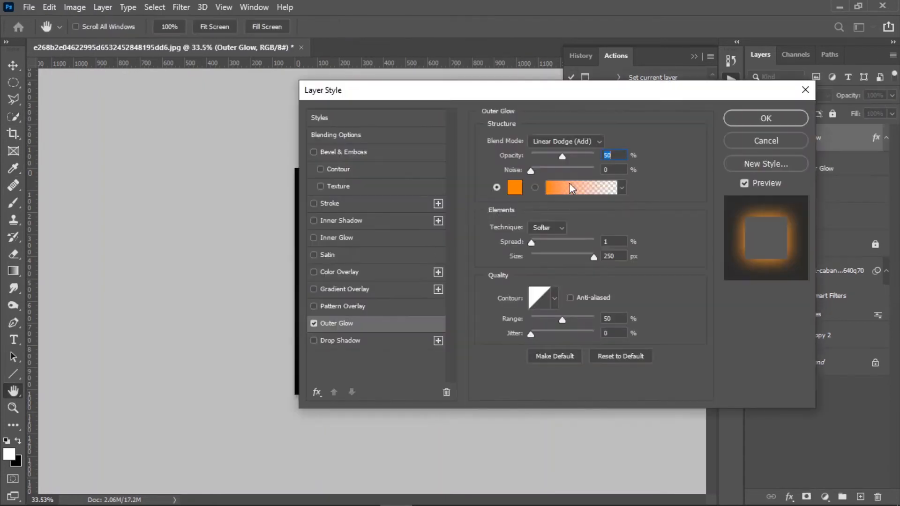
left_click(726, 118)
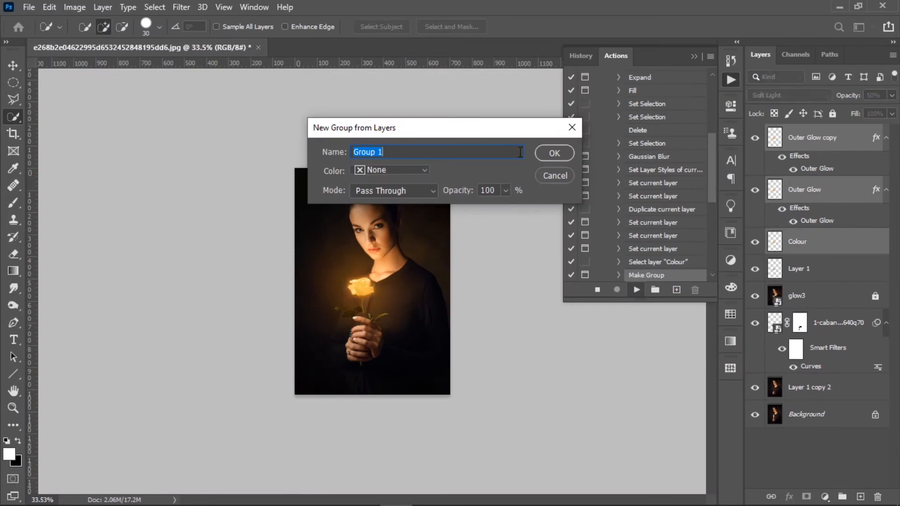
left_click(558, 153)
key("Return")
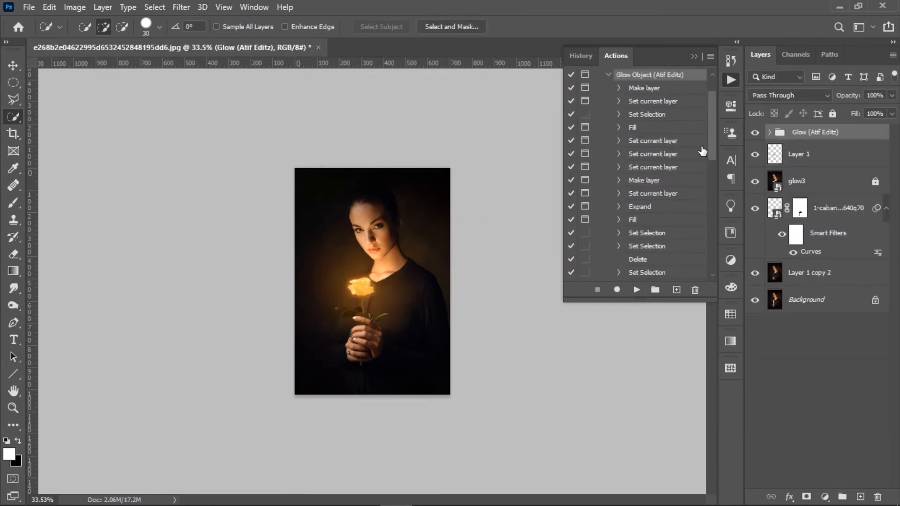
Compare the portrait with the Glow (Atif Editz) group hidden and shown, at full view and close to the rose
left_click(695, 56)
left_click(755, 135)
left_click(756, 133)
scroll(326, 289, "up", 3)
scroll(326, 289, "down", 3)
scroll(360, 279, "up", 3)
scroll(361, 279, "up", 4)
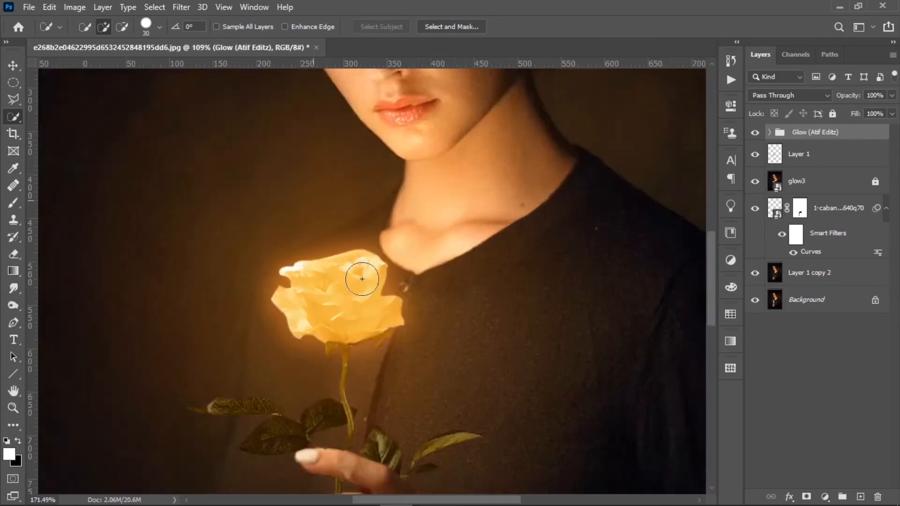
left_click(756, 134)
left_click(756, 133)
scroll(688, 158, "down", 4)
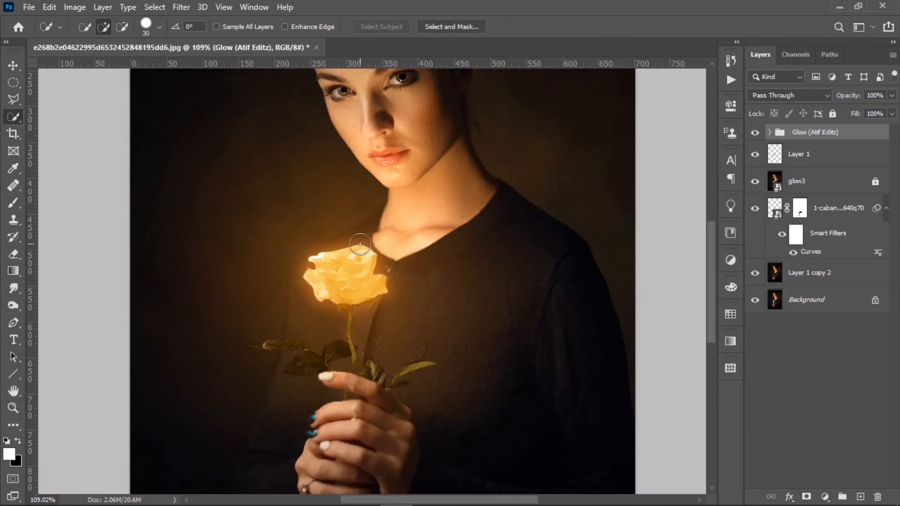
Expand the Glow (Atif Editz) group and check the Colour layer's blending options
left_click(770, 133)
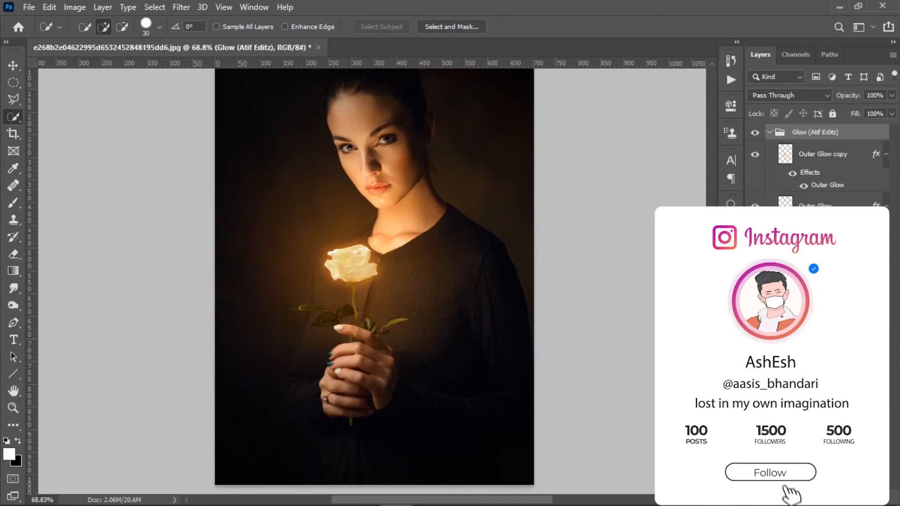
left_click(815, 257)
double_click(844, 257)
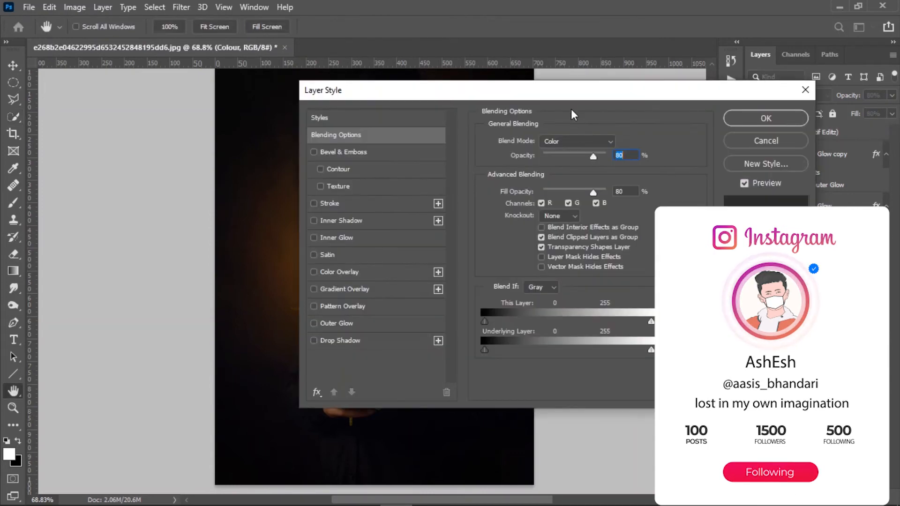
left_click_drag(575, 92, 577, 63)
left_click(777, 121)
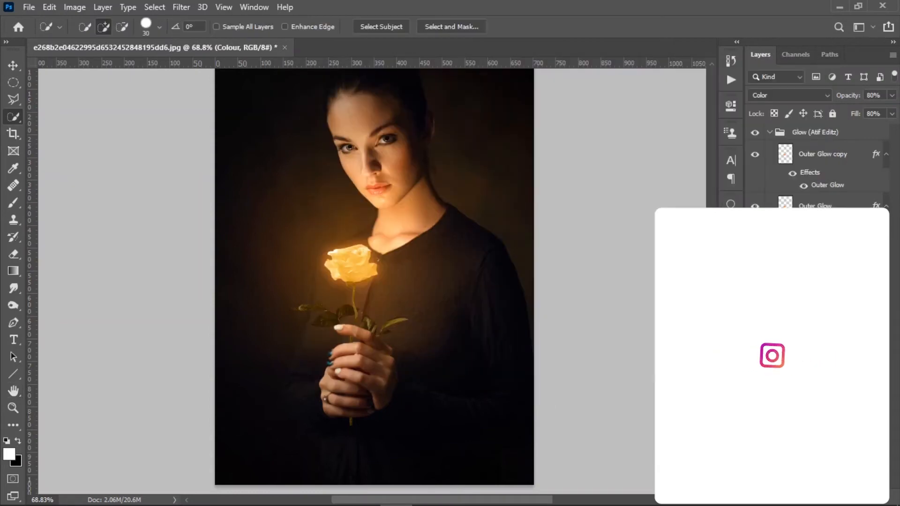
Shift the Colour layer's hue to +180 with Hue/Saturation
key("ctrl+u")
left_click_drag(514, 79, 789, 99)
left_click_drag(682, 188, 772, 191)
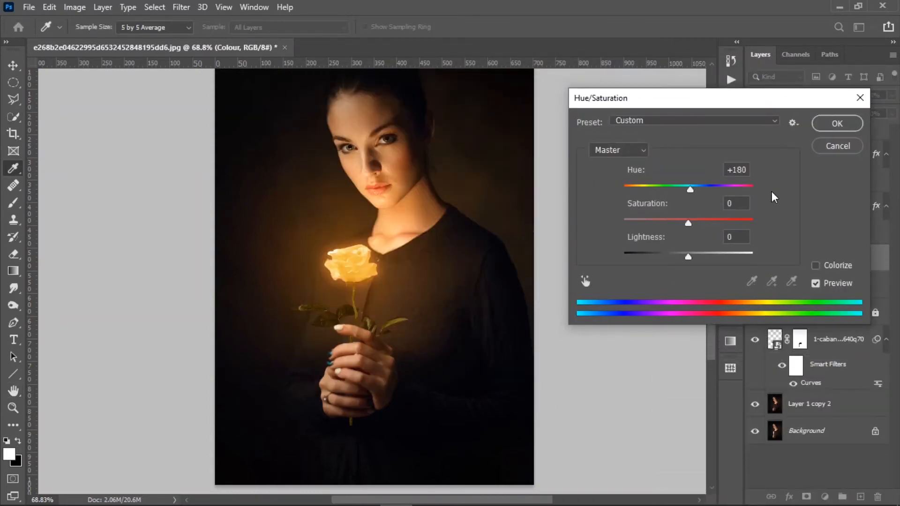
left_click(830, 122)
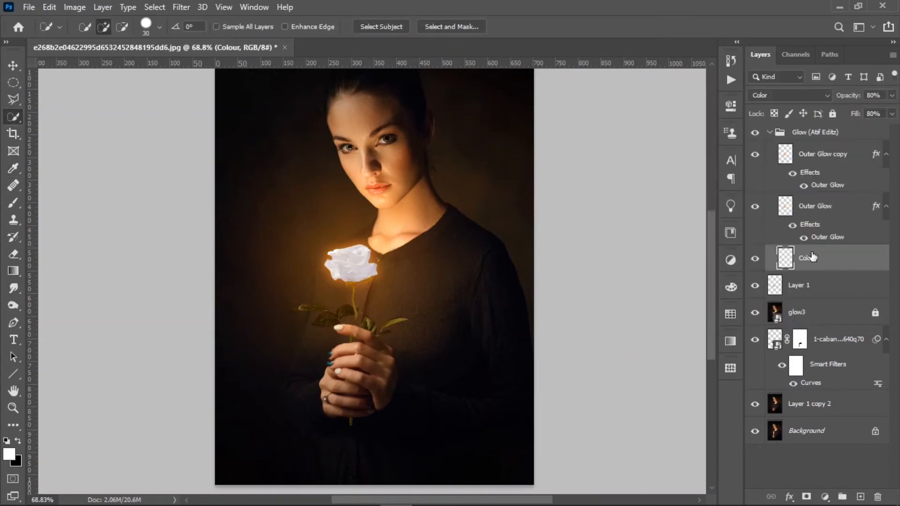
Check the Outer Glow layer's blending options and shift its hue to +180 with Hue/Saturation
left_click(766, 212)
double_click(767, 213)
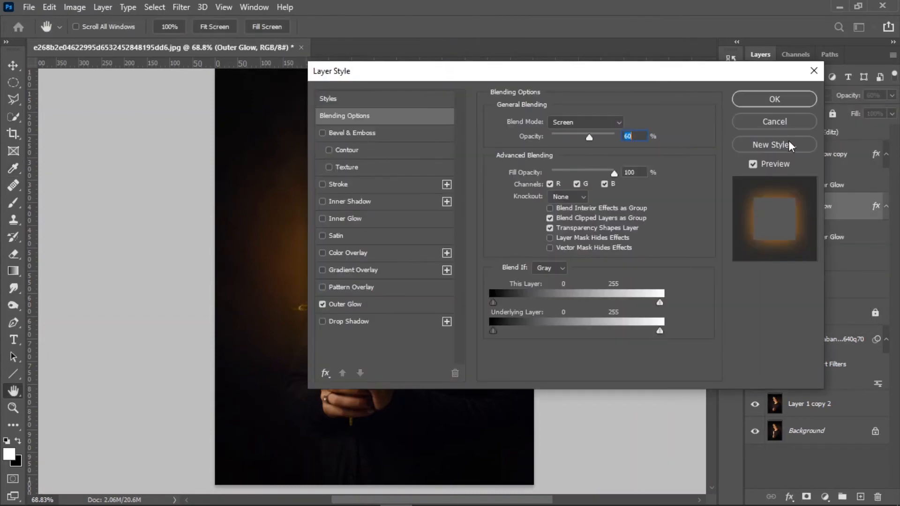
key("Return")
key("ctrl+u")
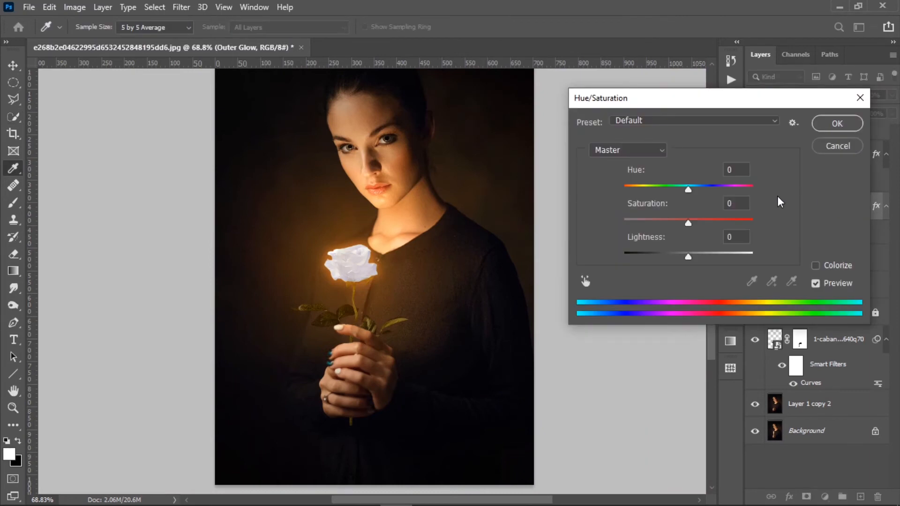
left_click_drag(688, 190, 788, 205)
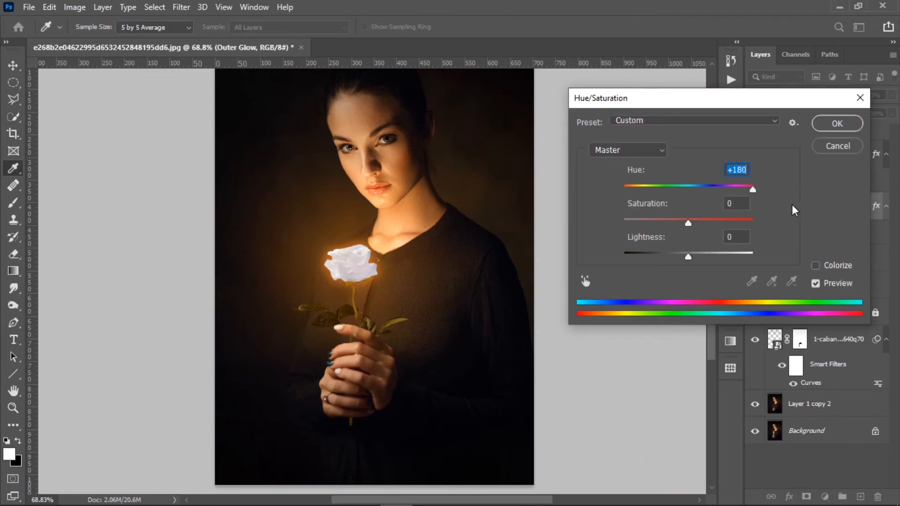
left_click(837, 123)
Shift the Outer Glow copy layer's hue to +180 and compare the portrait with the glow group hidden and shown
left_click(848, 155)
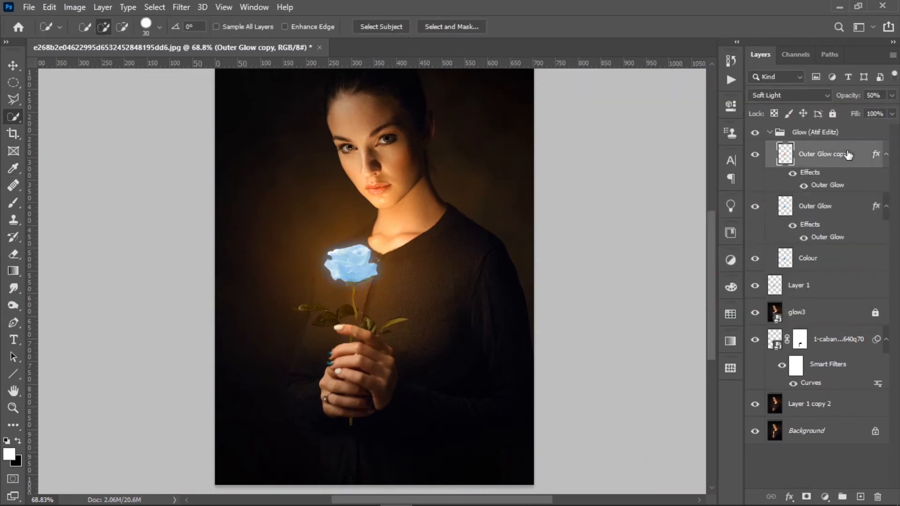
key("ctrl+u")
left_click_drag(688, 189, 815, 199)
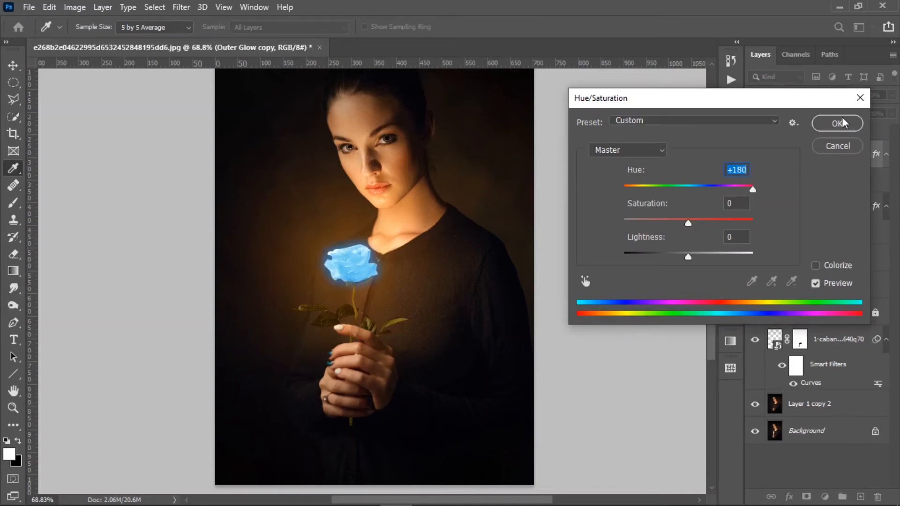
left_click(843, 118)
key("w")
left_click(756, 135)
left_click(756, 135)
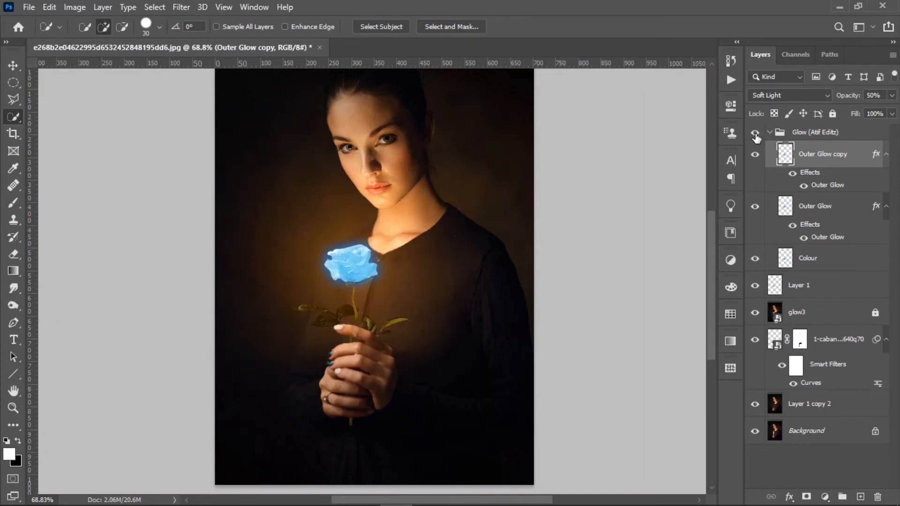
Lower the Colour layer's opacity to 28% and collapse the Glow (Atif Editz) group
left_click(13, 67)
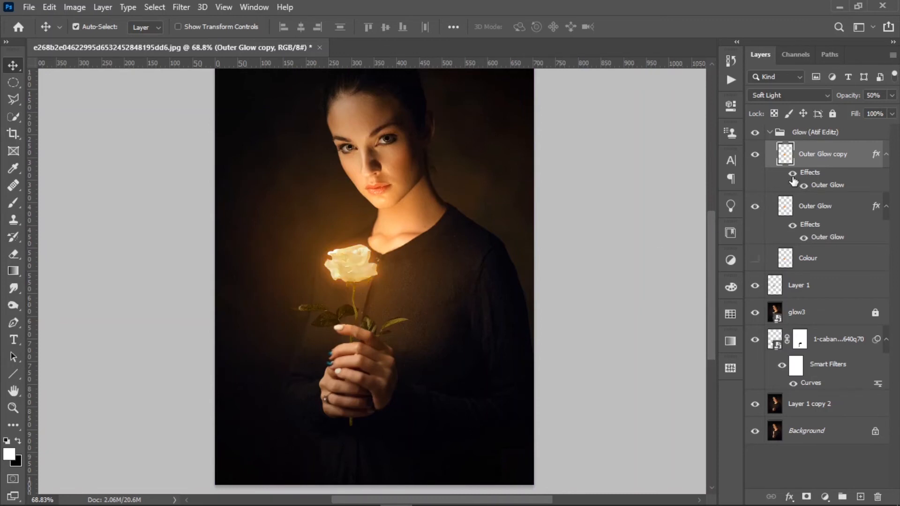
left_click(799, 262)
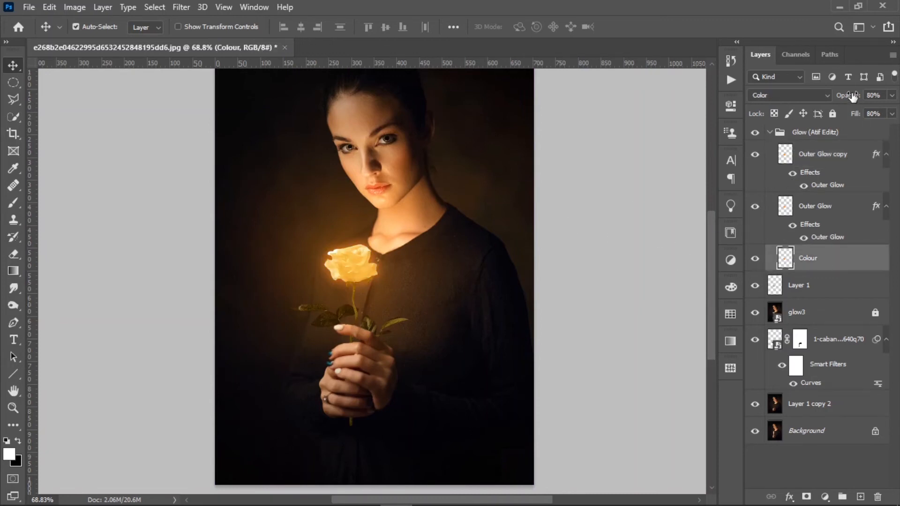
left_click_drag(854, 97, 840, 100)
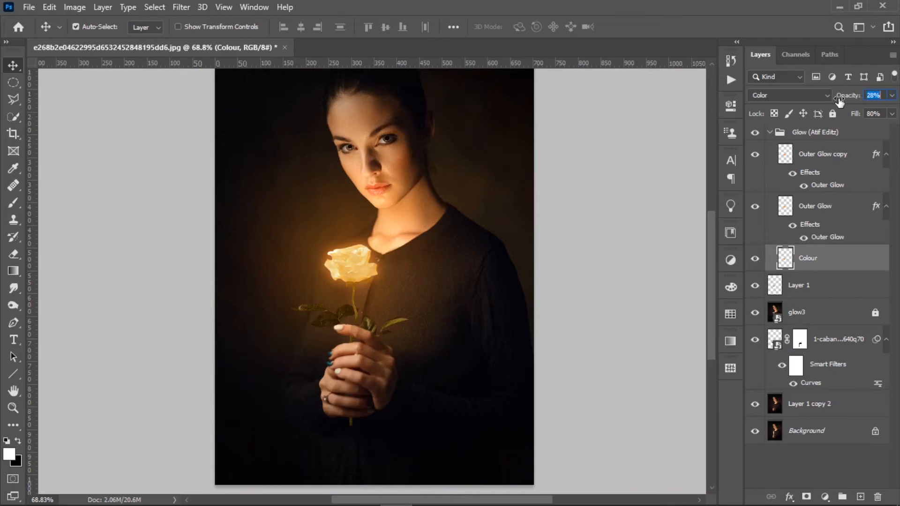
left_click(769, 136)
Place the skynews-stars-galaxy_4311979 image from the file folder into the portrait as the uppermost layer
scroll(372, 220, "down", 8)
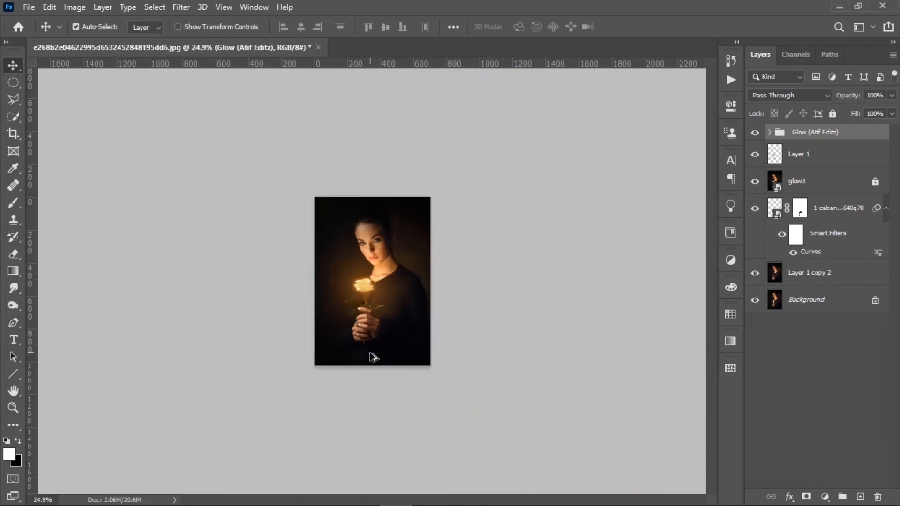
scroll(371, 354, "up", 7)
scroll(372, 356, "down", 2)
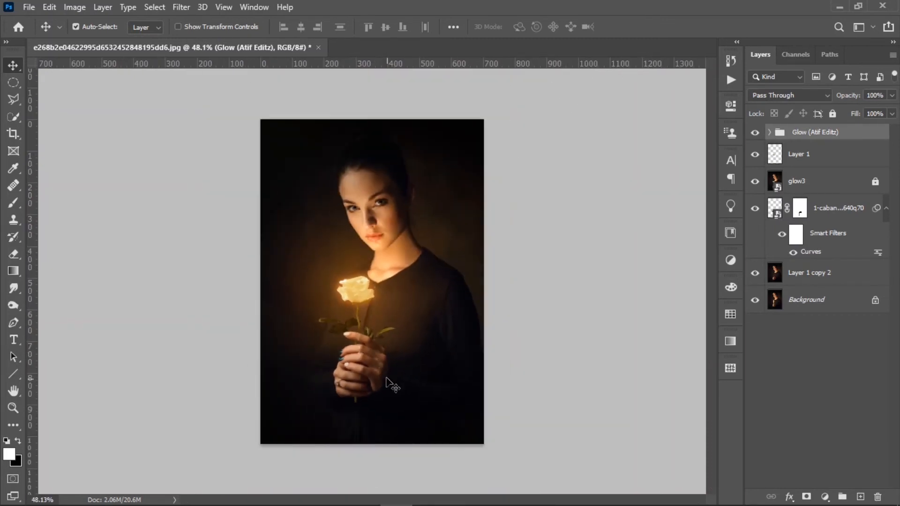
scroll(346, 330, "up", 1)
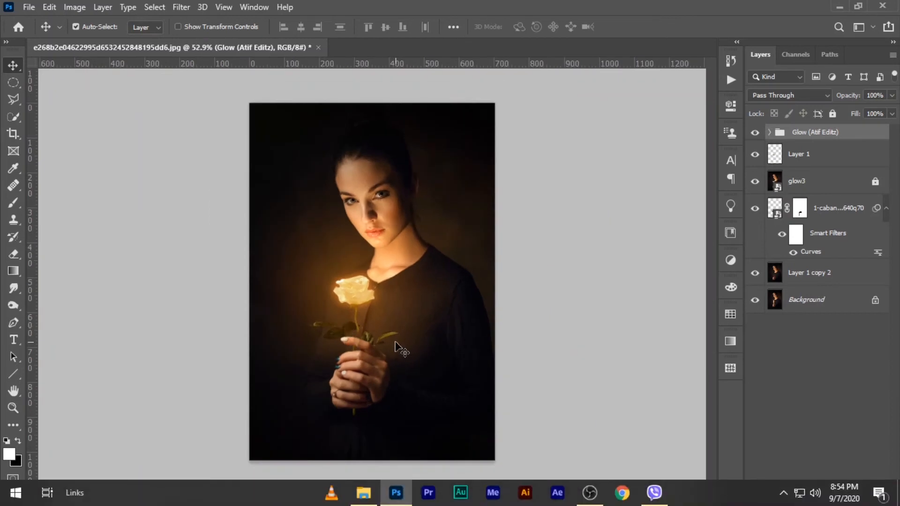
mouse_move(378, 505)
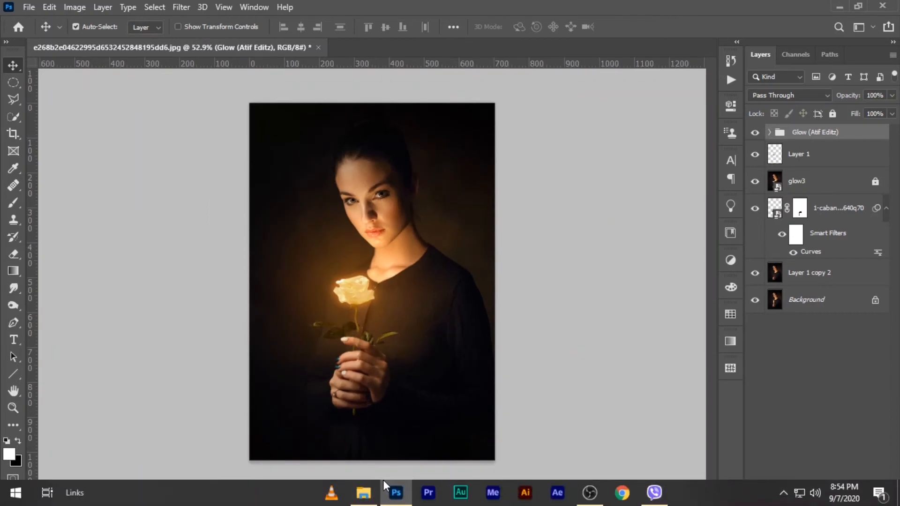
left_click_drag(386, 484, 354, 295)
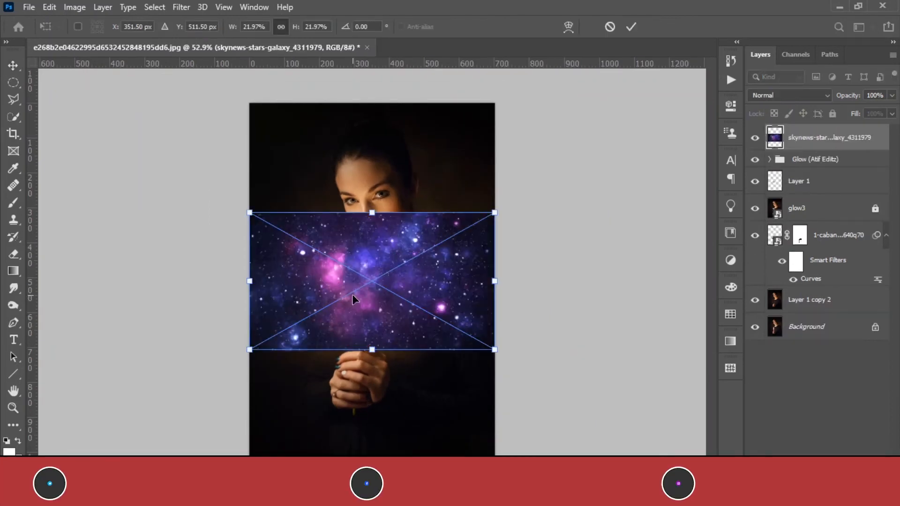
Try Hard Light and Screen on the galaxy layer, settle on the Color Dodge blend mode, and commit the placement
left_click(831, 94)
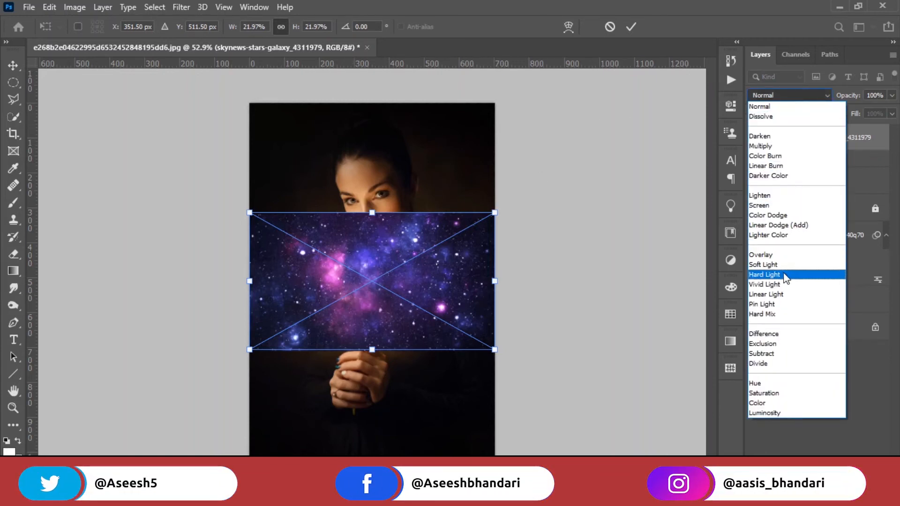
left_click(787, 274)
left_click(794, 97)
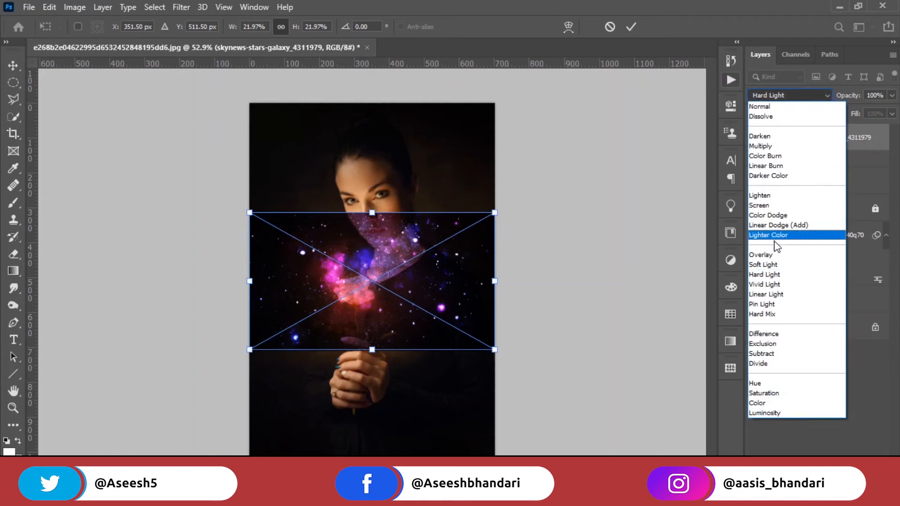
left_click(773, 205)
left_click(786, 96)
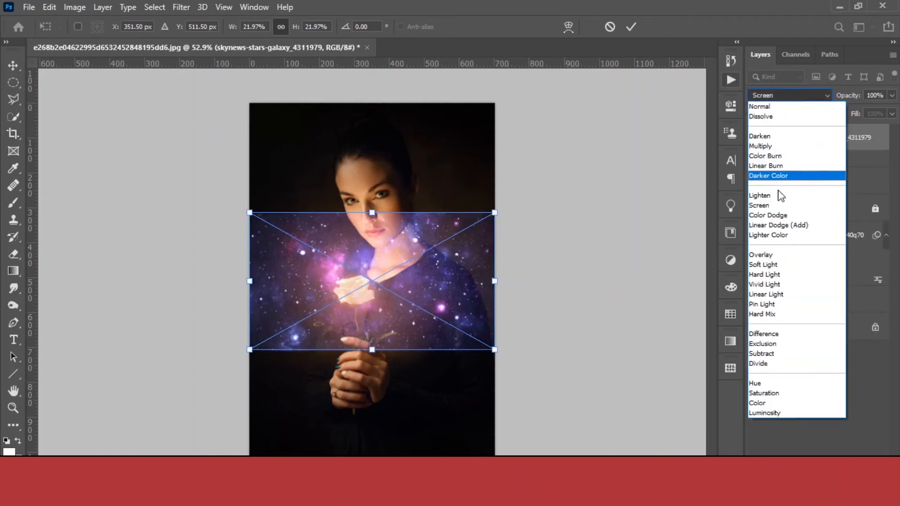
left_click(777, 215)
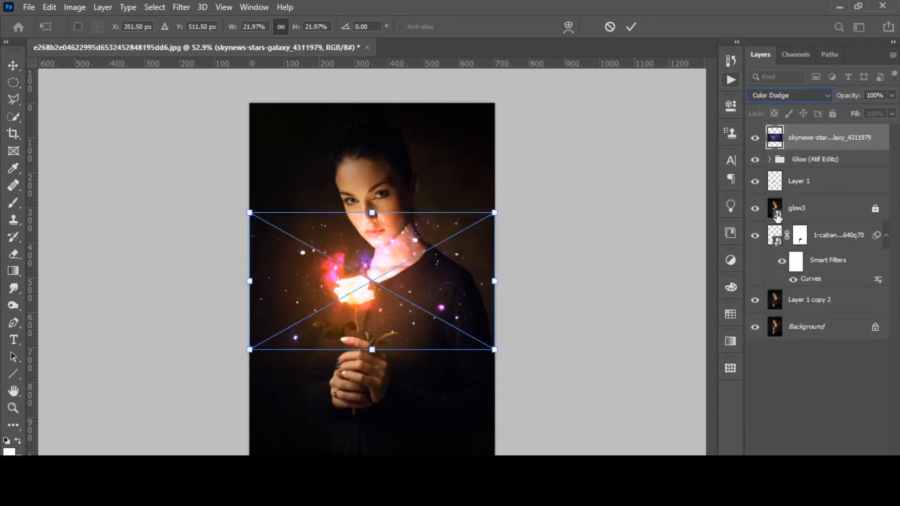
left_click(10, 66)
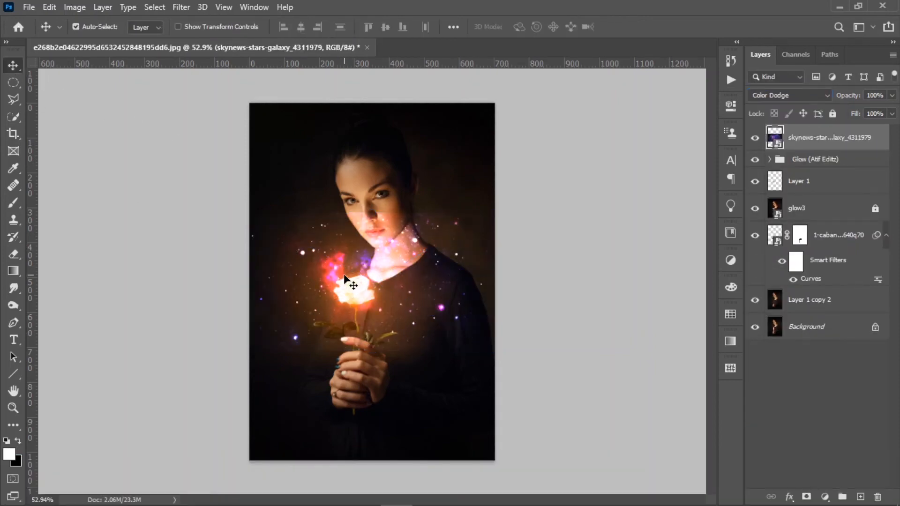
Scale the galaxy layer to 14.58% and move it over the rose at about X 351.5 px, Y 535.5 px
scroll(345, 279, "up", 3)
scroll(451, 305, "down", 3)
key("ctrl+t")
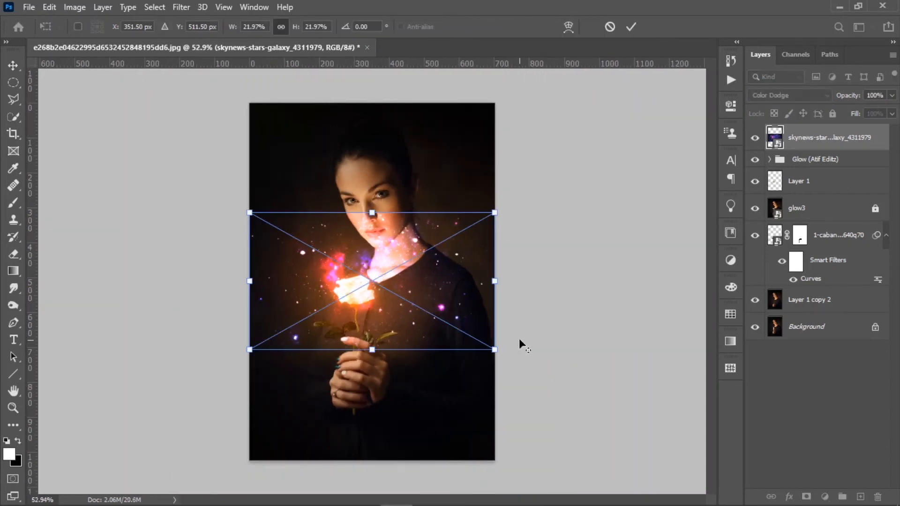
left_click_drag(498, 352, 453, 327)
left_click_drag(389, 283, 390, 291)
left_click_drag(384, 284, 387, 289)
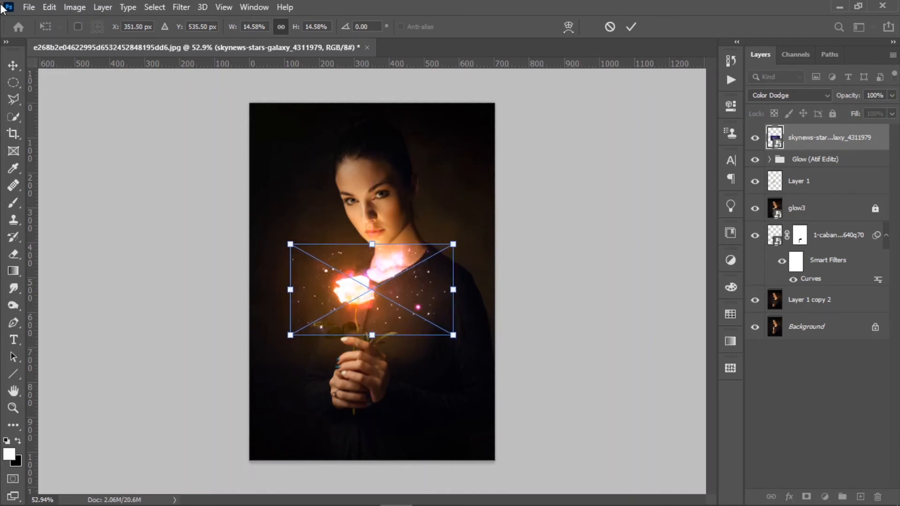
left_click(12, 62)
scroll(424, 309, "down", 1)
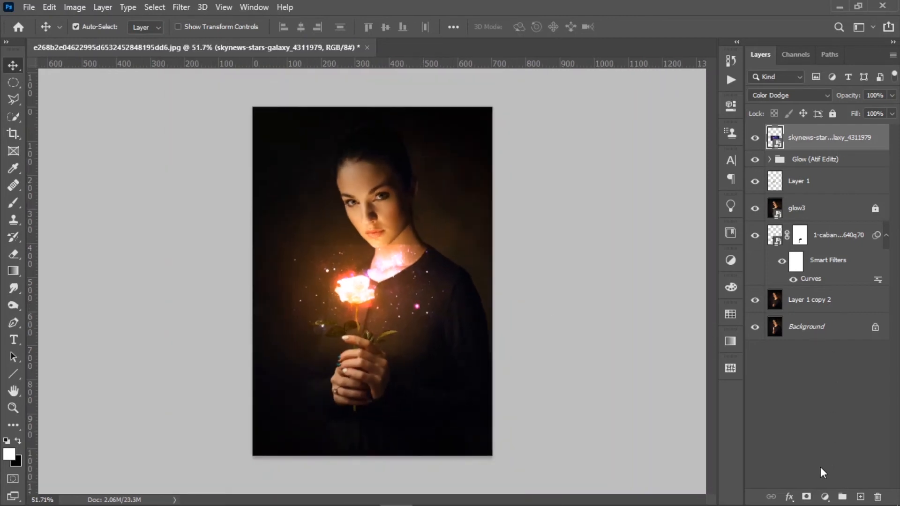
Add a layer mask to the galaxy layer and paint out its outer stars around the rose with a 90 px black brush
left_click(806, 497)
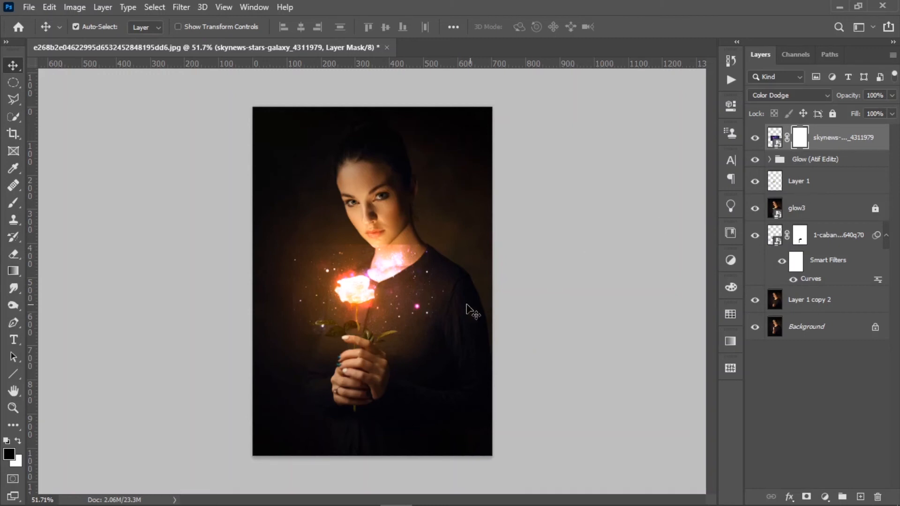
key("b")
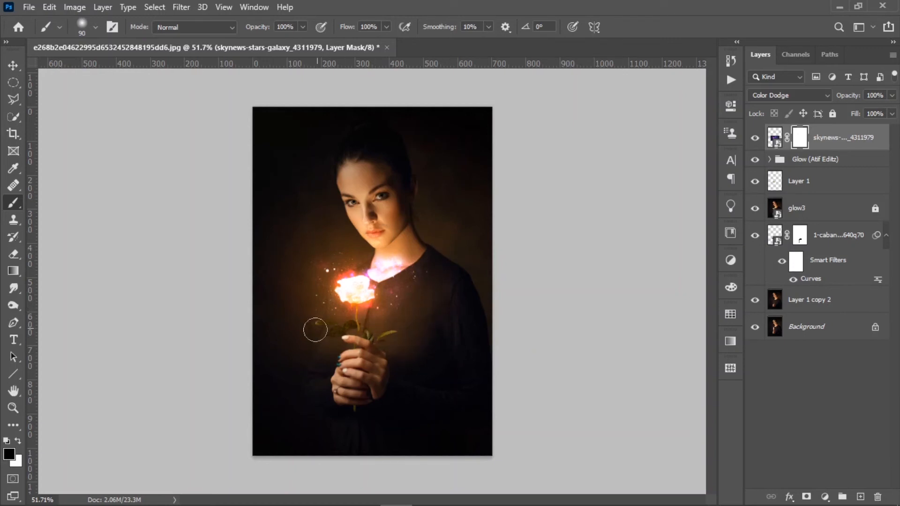
left_click_drag(314, 233, 324, 246)
left_click(357, 291)
key("ctrl+z")
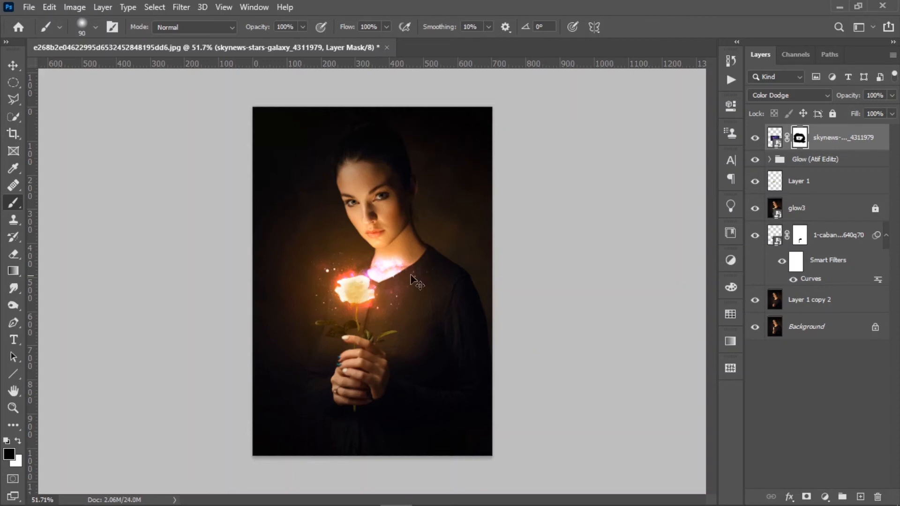
Reduce the brush opacity to 49% and soften the galaxy effect over the rose bloom and the neck on the mask
left_click_drag(268, 29, 233, 29)
left_click(354, 292)
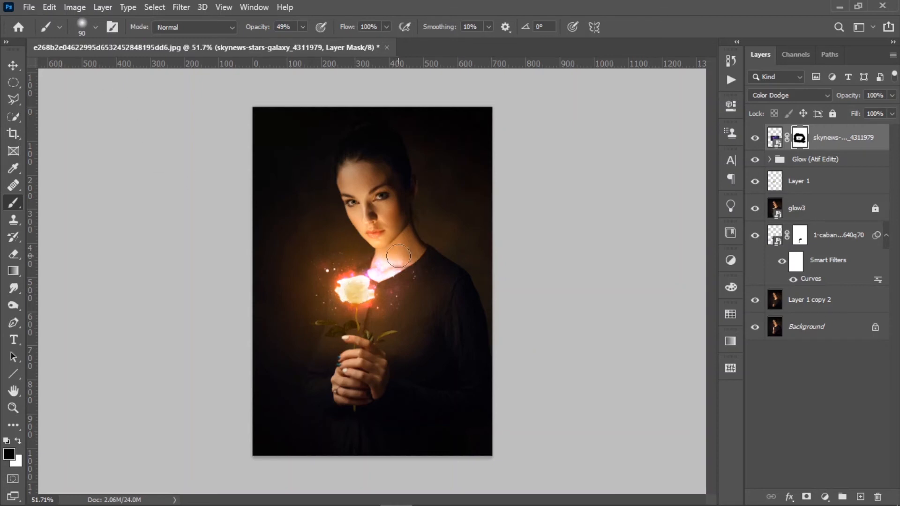
mouse_move(419, 272)
left_mouse_down()
mouse_move(398, 264)
mouse_move(329, 264)
left_mouse_up()
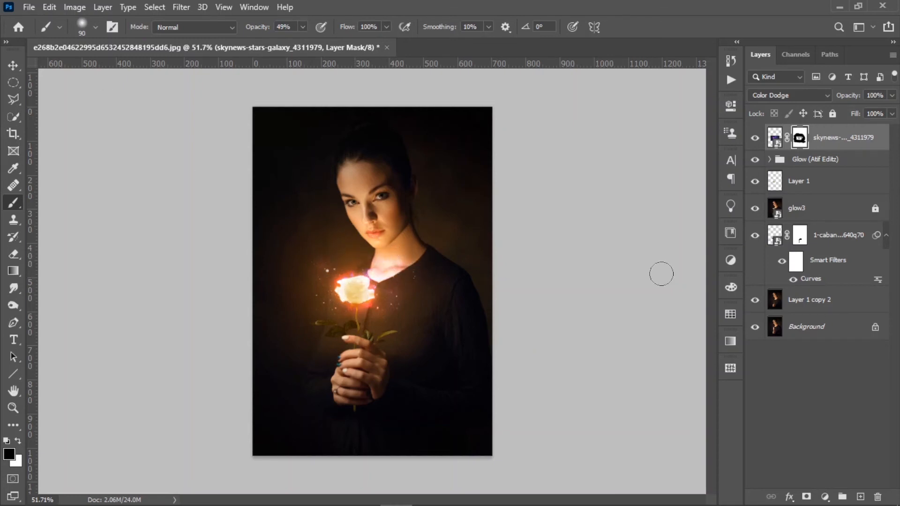
Duplicate the masked galaxy layer, then shrink the copy and position it over the dress to the right of the rose
key("ctrl+j")
key("x")
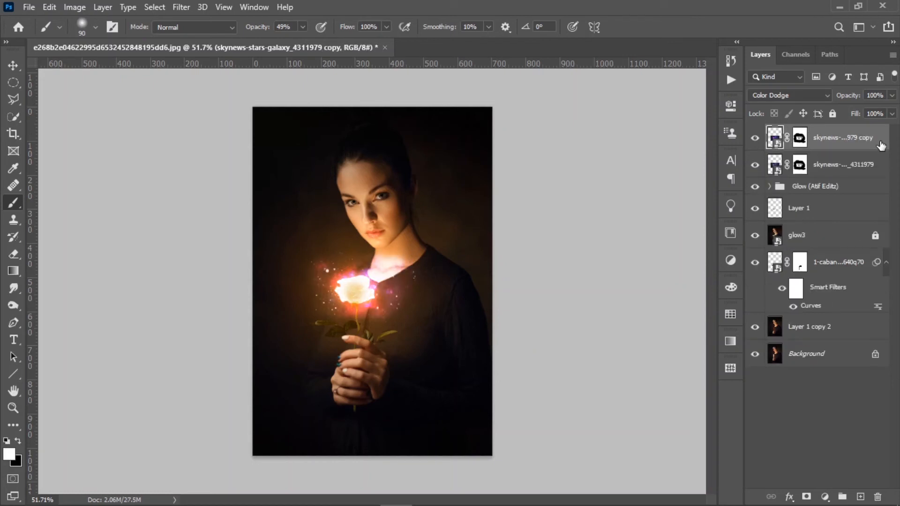
key("ctrl+t")
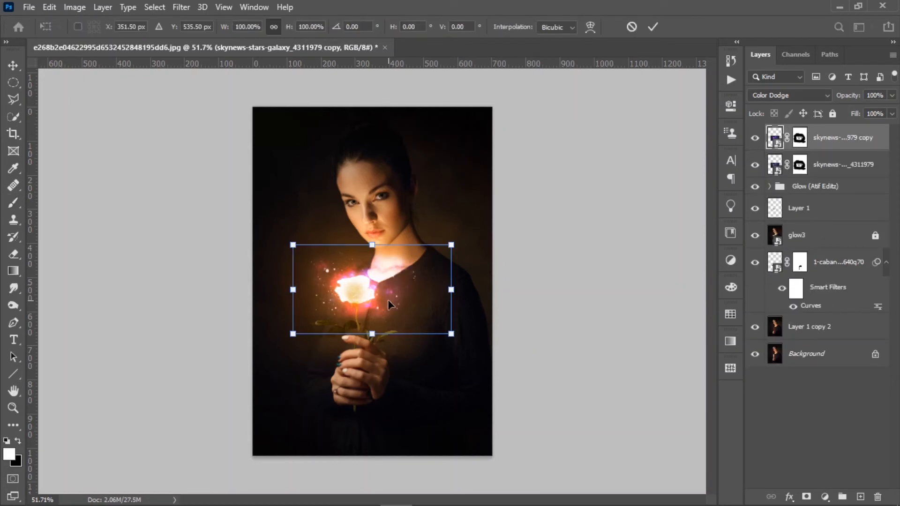
left_click_drag(387, 304, 439, 296)
left_click_drag(503, 326, 427, 285)
left_click(12, 65)
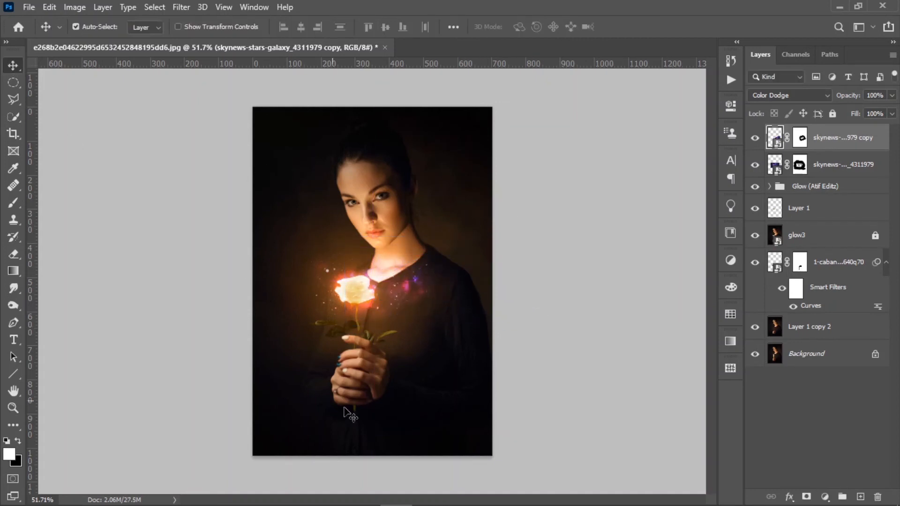
Target the galaxy copy's layer mask with the Brush tool and switch the painting colour to black, close to the rose
scroll(360, 253, "up", 12)
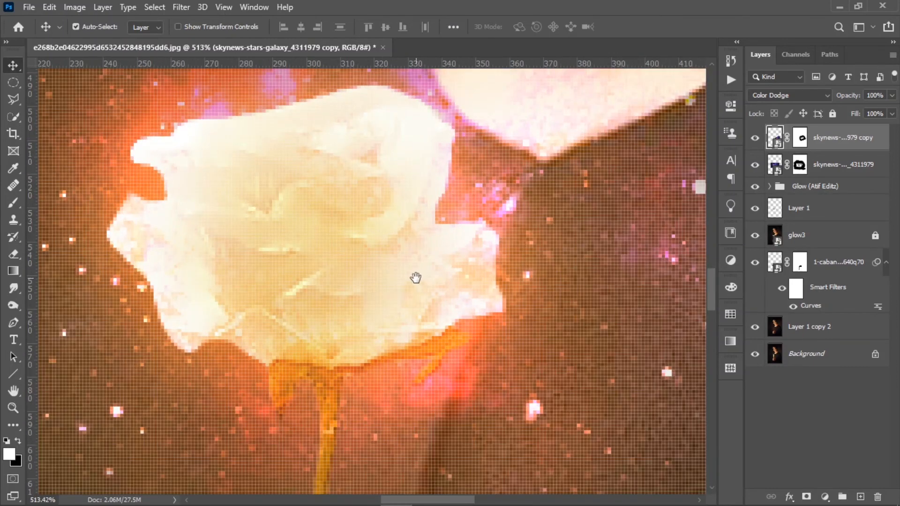
left_click_drag(416, 278, 424, 307)
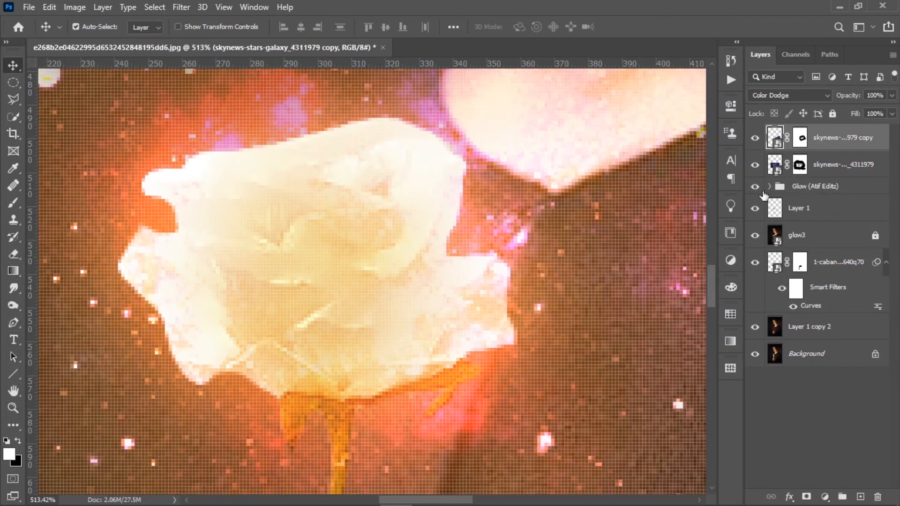
key("b")
left_click(800, 138)
key("x")
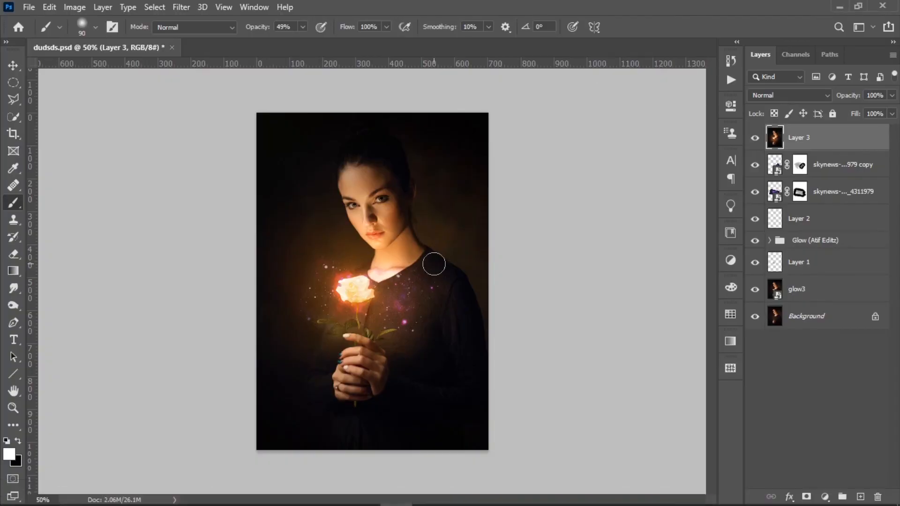
Inspect the finished portrait close to the rose and at full view
scroll(422, 282, "down", 2, "alt")
scroll(421, 288, "up", 3, "alt")
scroll(421, 288, "up", 4, "alt")
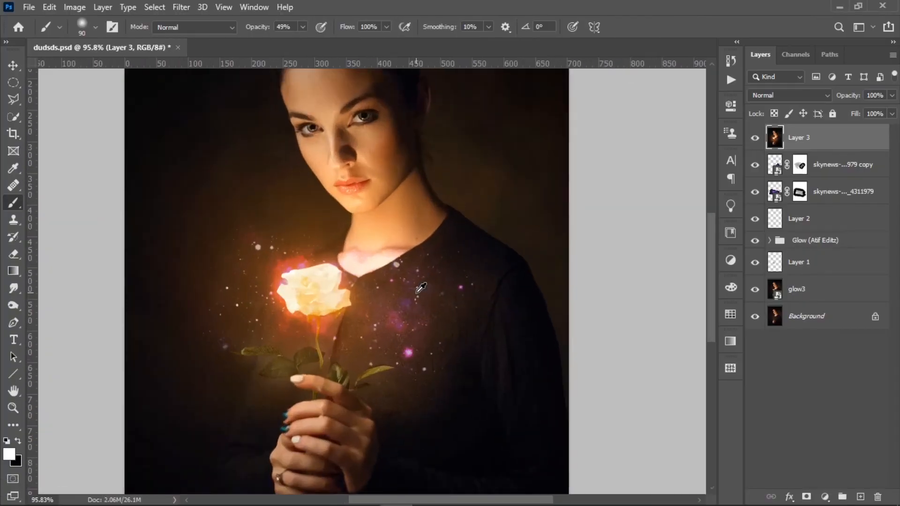
scroll(241, 320, "down", 3, "alt")
scroll(323, 278, "down", 2, "alt")
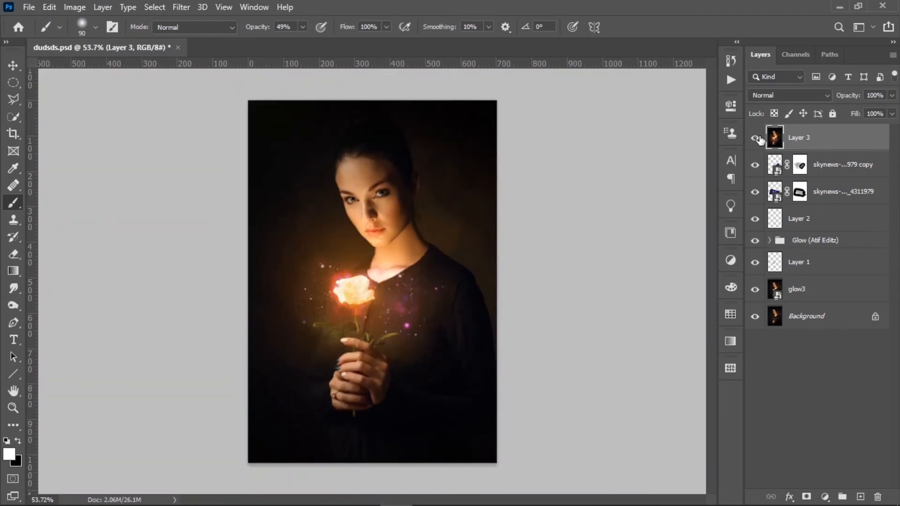
Convert the merged Layer 3 into a smart object for smart filters
key("Delete")
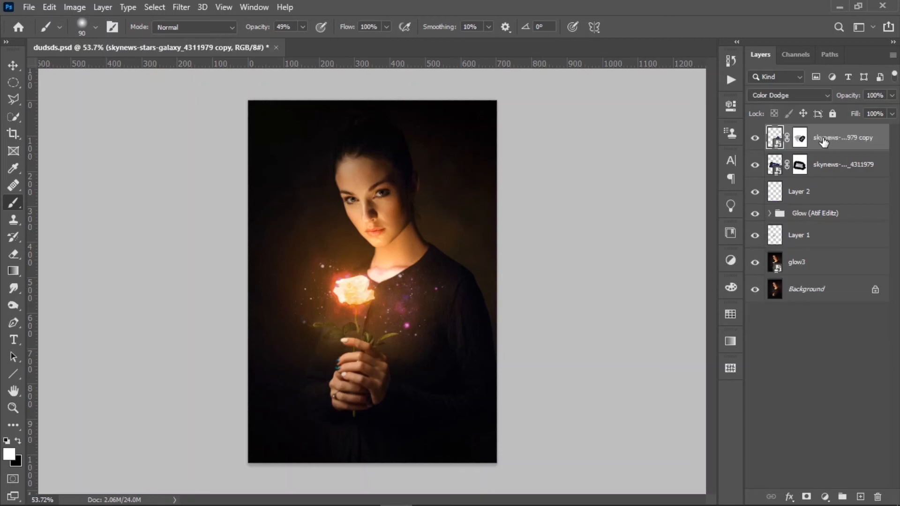
key("ctrl+z")
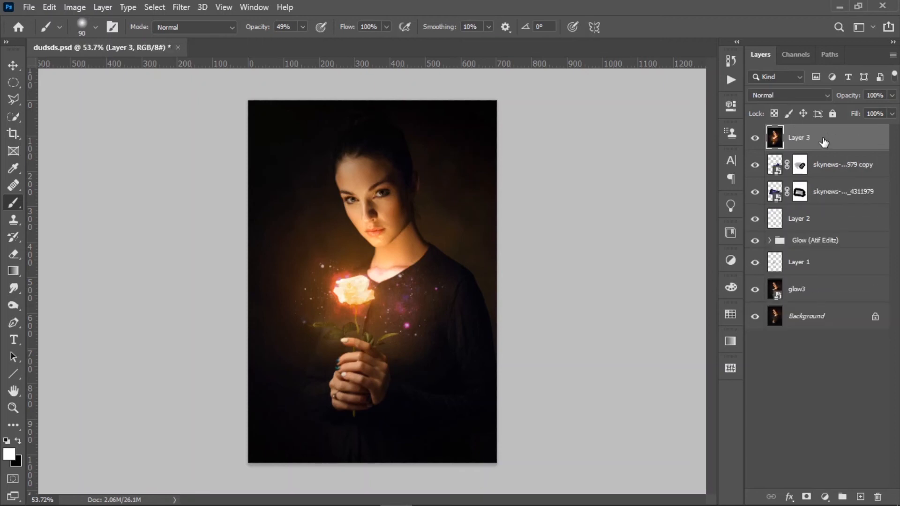
left_click(187, 7)
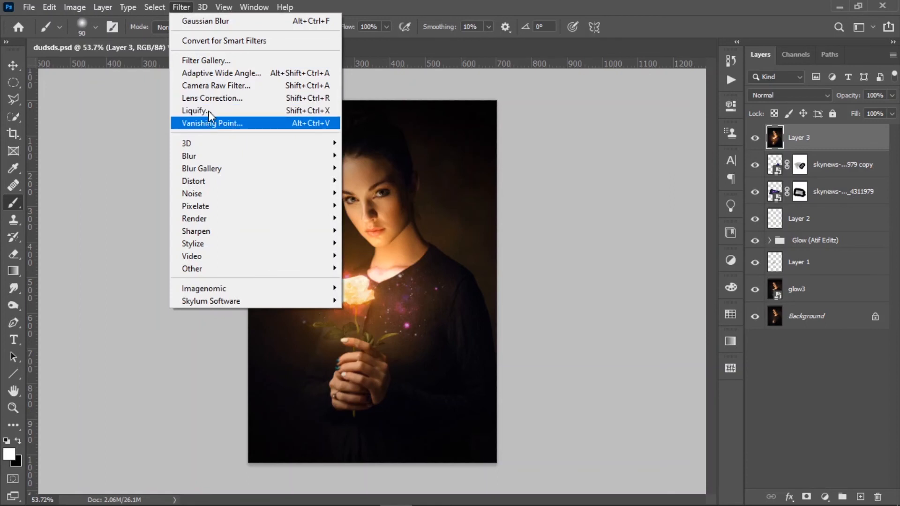
left_click(218, 41)
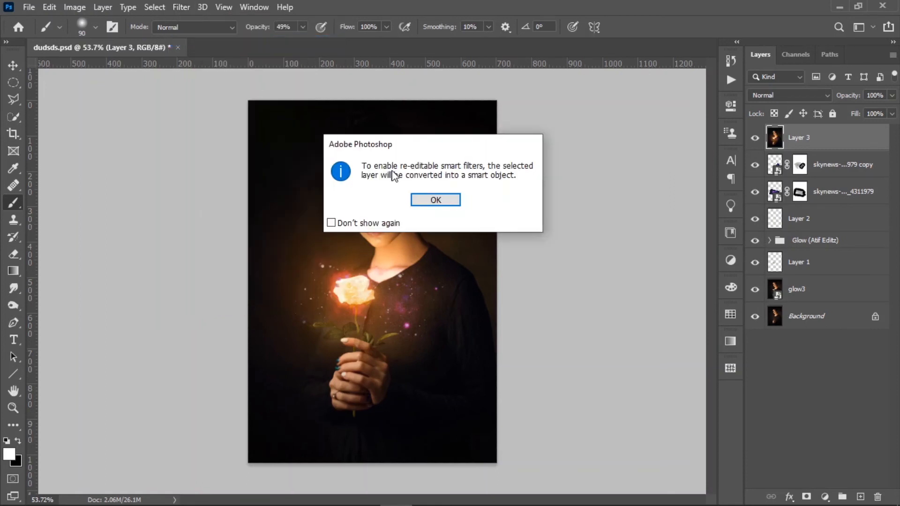
left_click(429, 199)
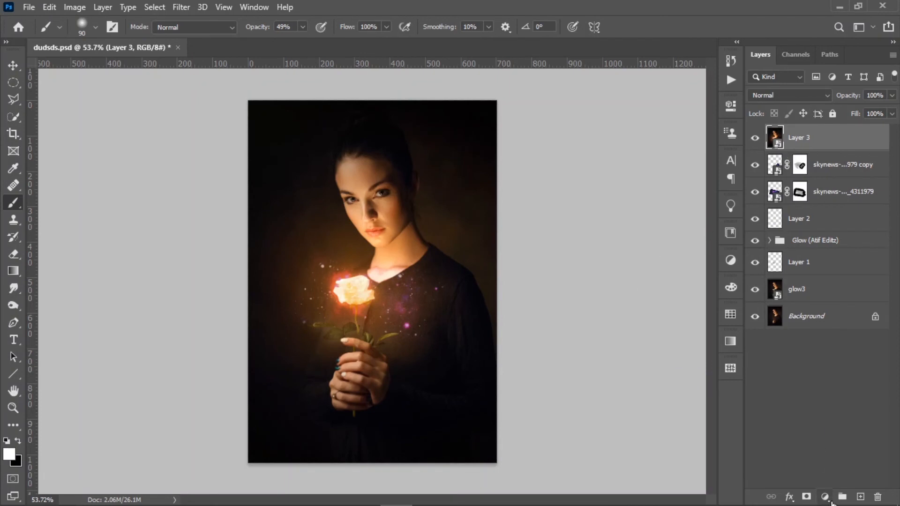
Add a Gradient Map adjustment layer above Layer 3
left_click(827, 499)
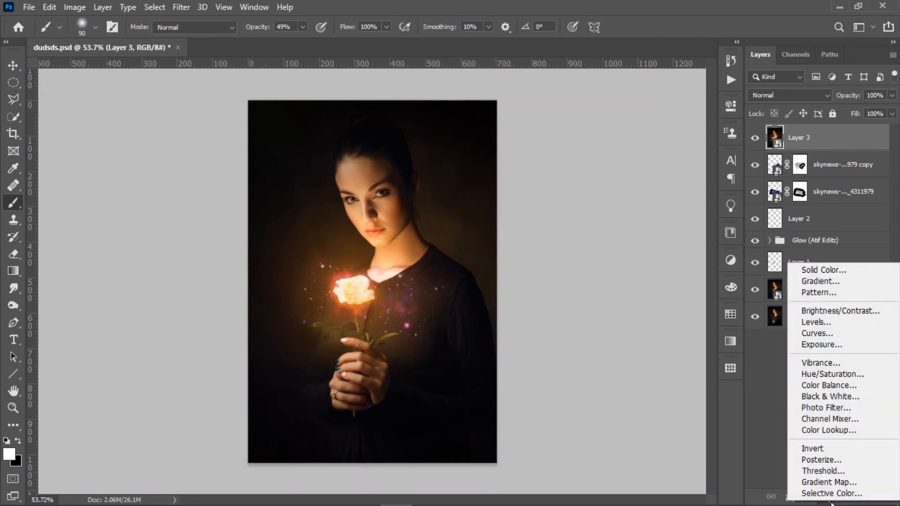
left_click(774, 446)
left_click(825, 498)
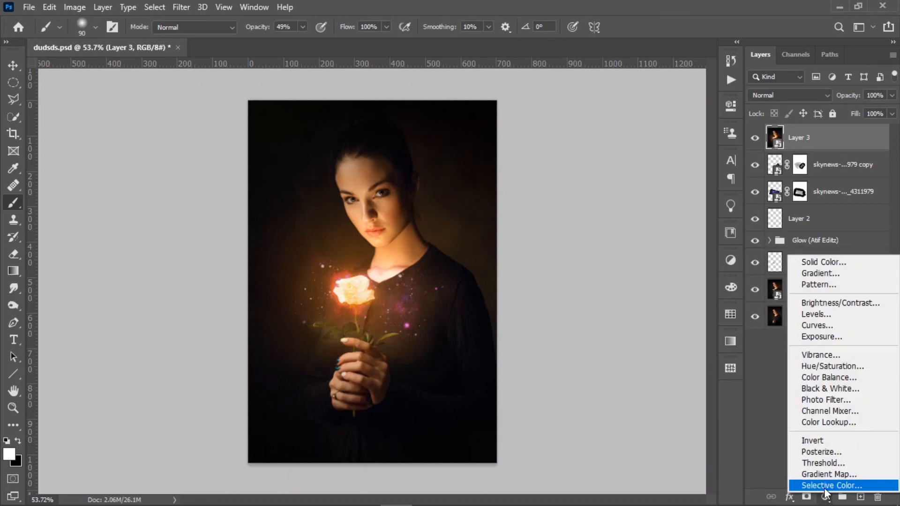
left_click(828, 475)
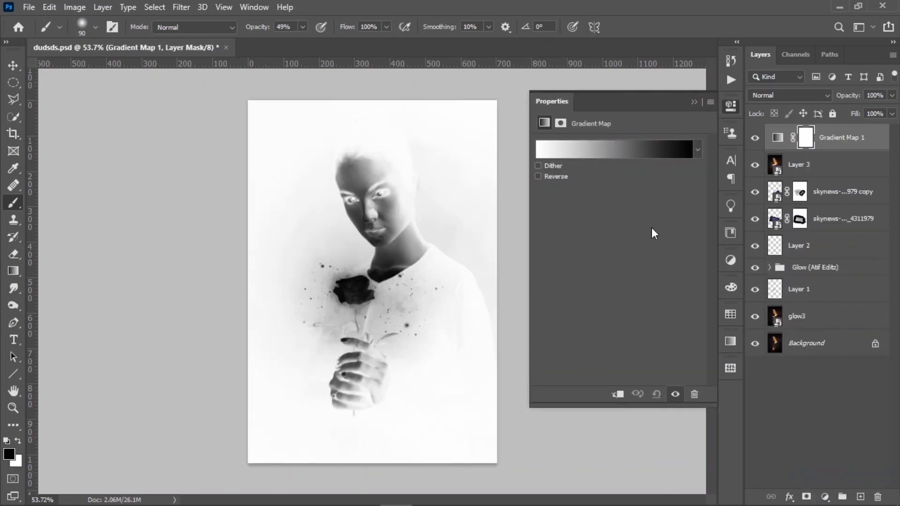
Browse the gradient map's presets and expand the Blues group
left_click(697, 150)
scroll(558, 211, "down", 5)
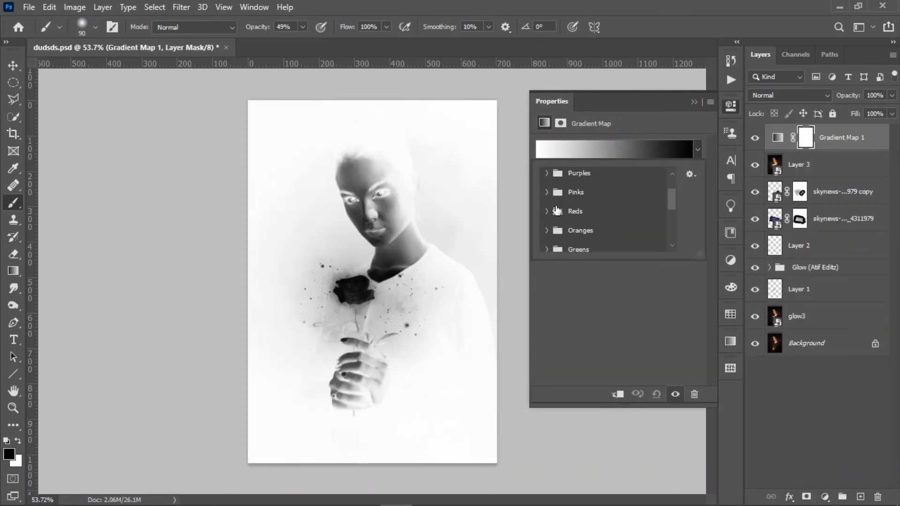
scroll(556, 210, "down", 3)
scroll(556, 216, "up", 3)
scroll(556, 218, "up", 6)
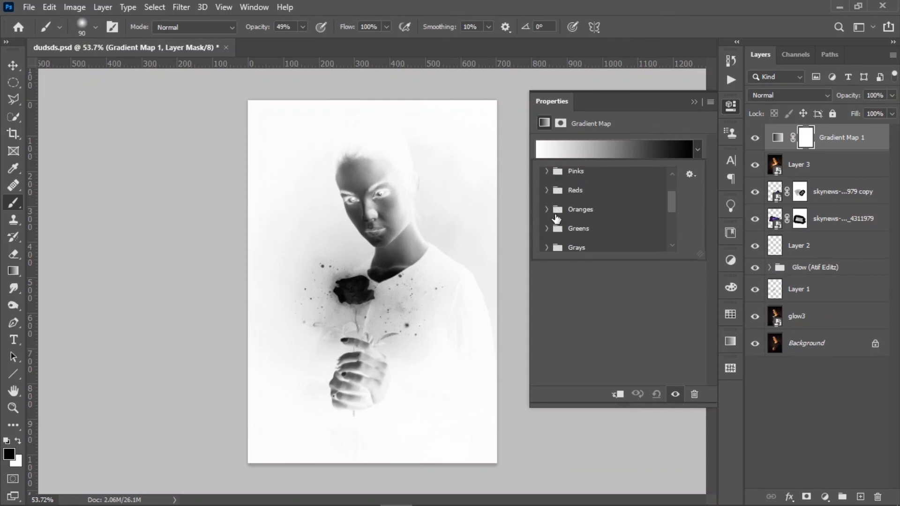
left_click(550, 191)
scroll(582, 215, "down", 3)
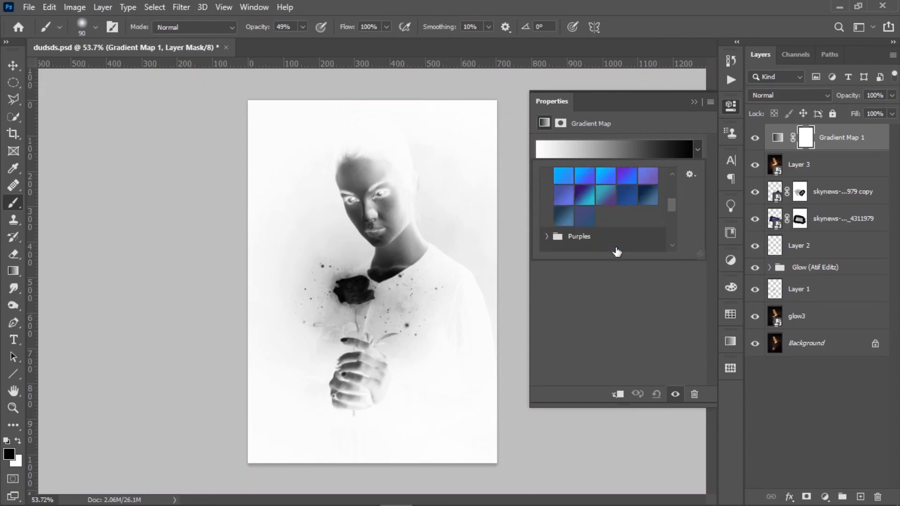
Try several dark Blues presets on the gradient map and settle on the dark navy to steel blue gradient
left_click(576, 218)
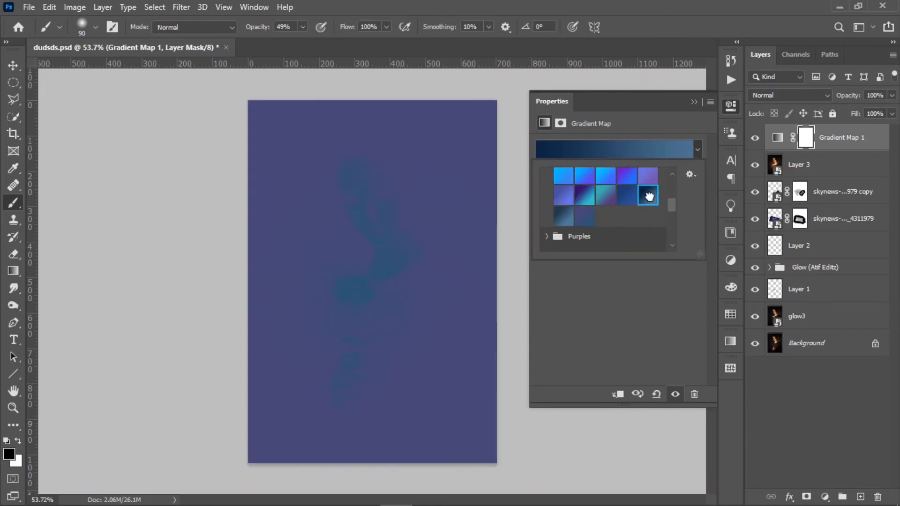
left_click(649, 197)
left_click(627, 195)
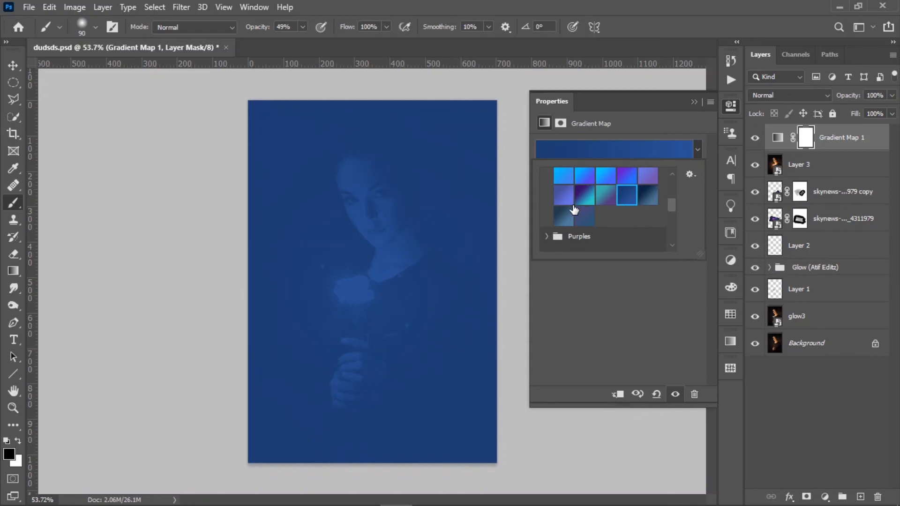
left_click(564, 217)
left_click(648, 196)
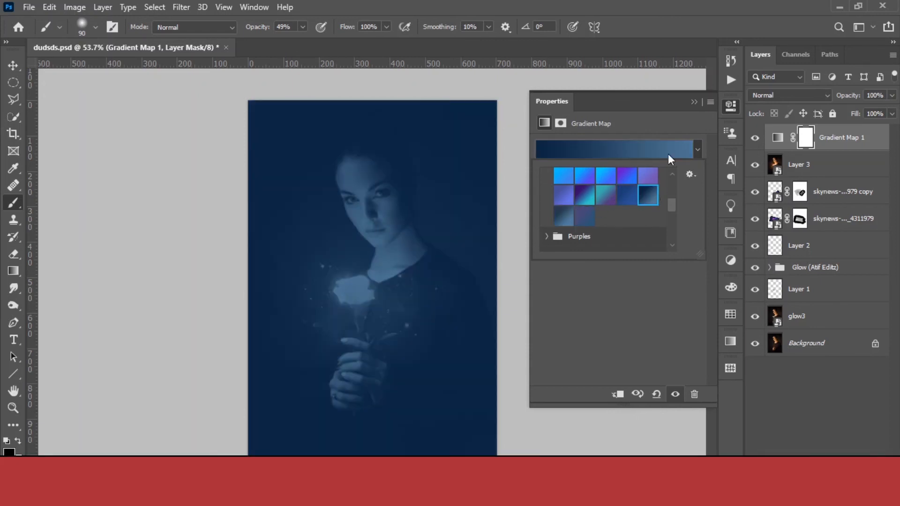
left_click(695, 102)
Set the gradient map layer's blend mode to Soft Light and compare the portrait with and without it
left_click(788, 96)
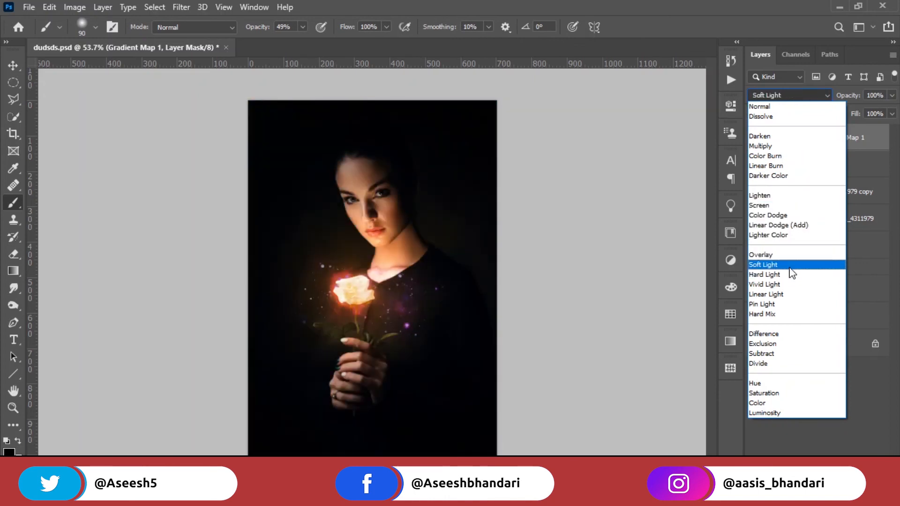
left_click(791, 267)
left_click(756, 138)
left_click(756, 138)
scroll(424, 265, "down", 4)
scroll(303, 195, "up", 9)
scroll(345, 193, "down", 8)
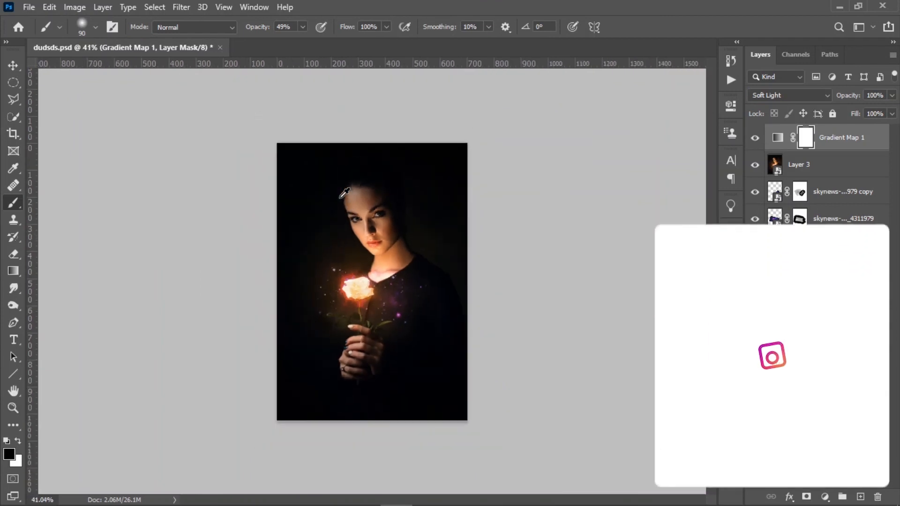
Lower the gradient map layer's opacity to 50% and compare the portrait with and without it
left_click_drag(858, 95, 850, 97)
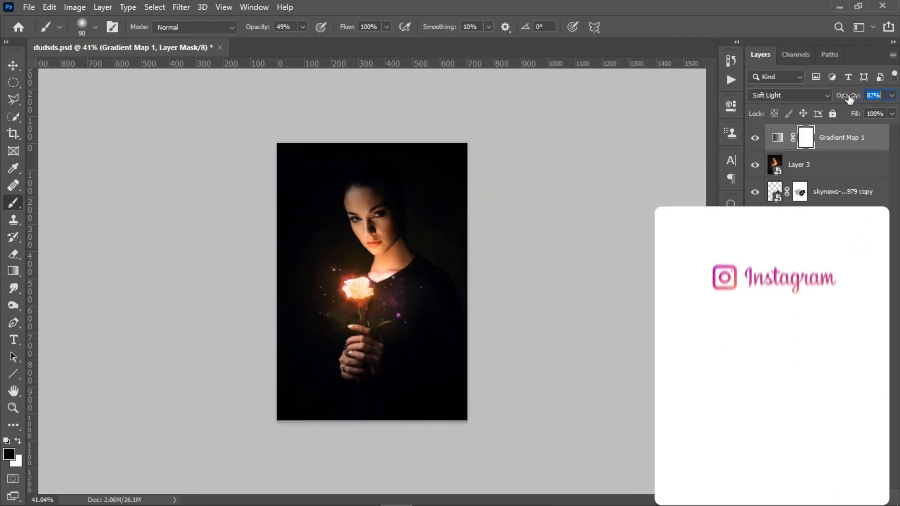
type("50")
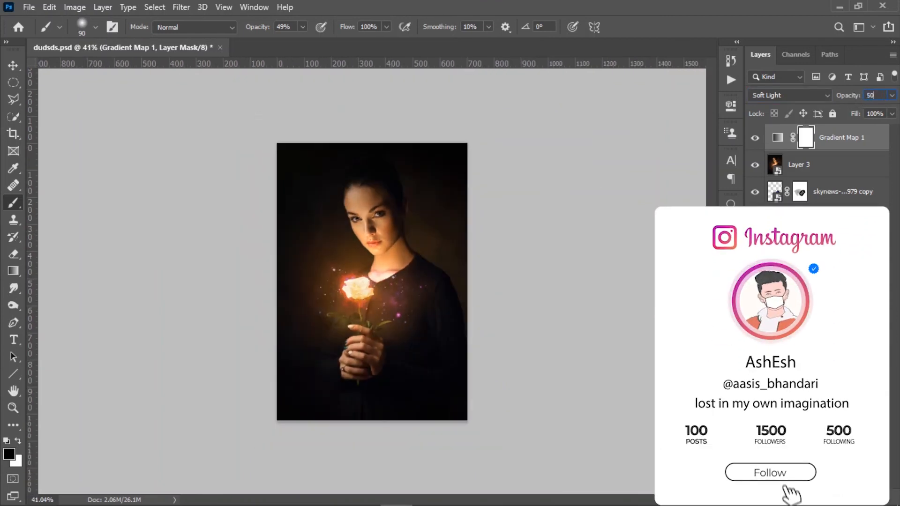
key("Return")
left_click(755, 138)
left_click(753, 138)
Examine the graded portrait at full view and close to the face, rose and hands
scroll(374, 252, "down", 3)
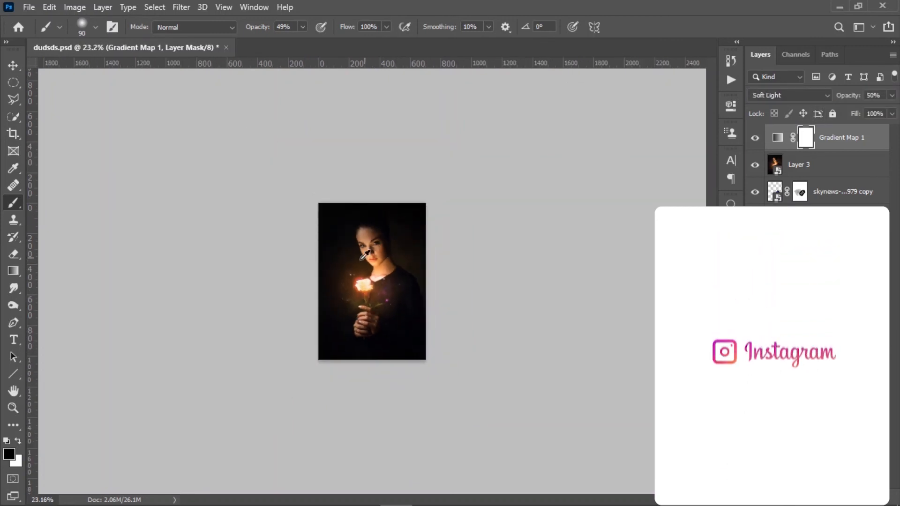
scroll(374, 252, "up", 8)
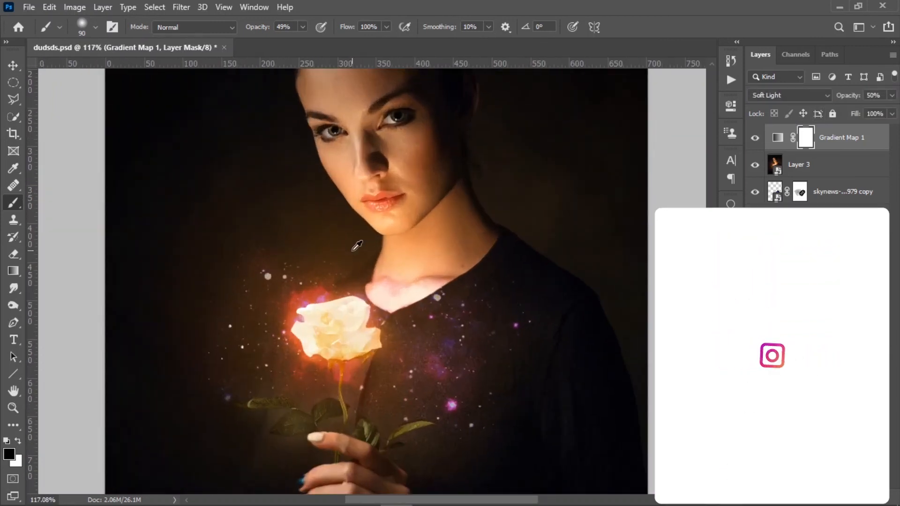
scroll(357, 246, "down", 3)
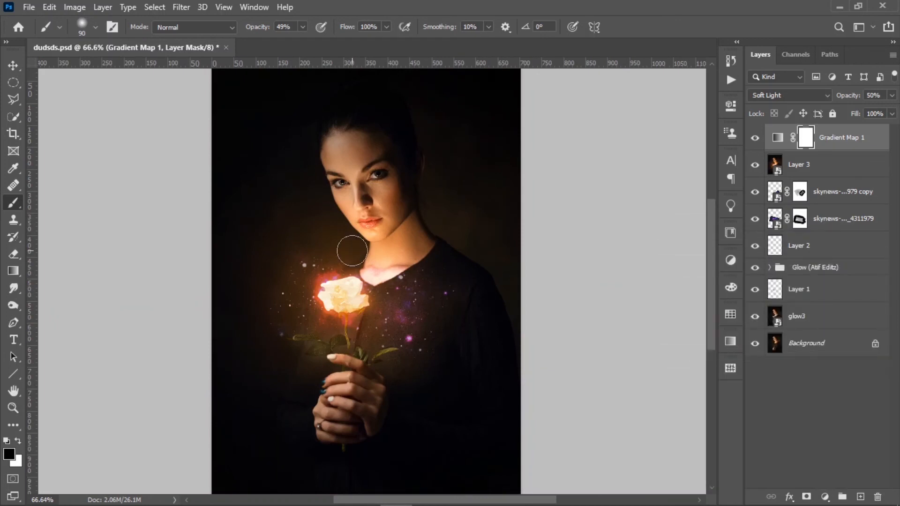
scroll(350, 236, "down", 3)
scroll(334, 294, "up", 5)
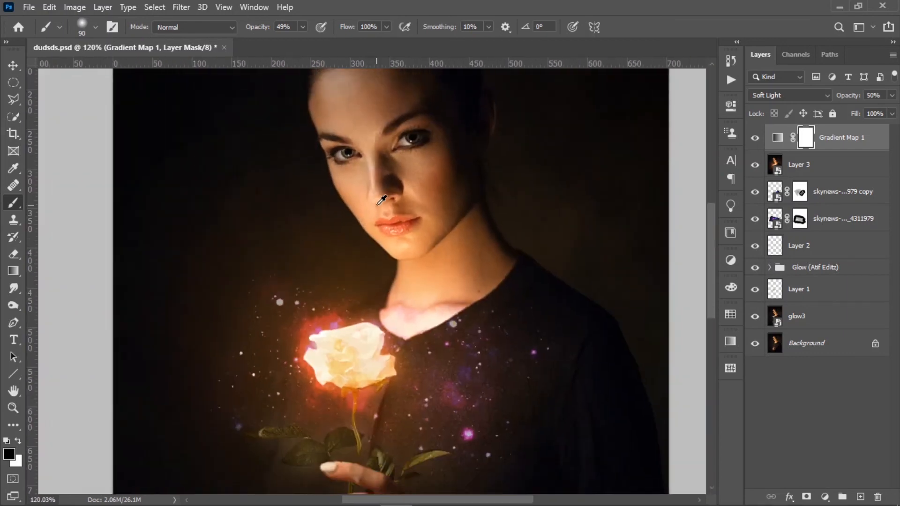
scroll(349, 347, "down", 3)
scroll(356, 355, "up", 4)
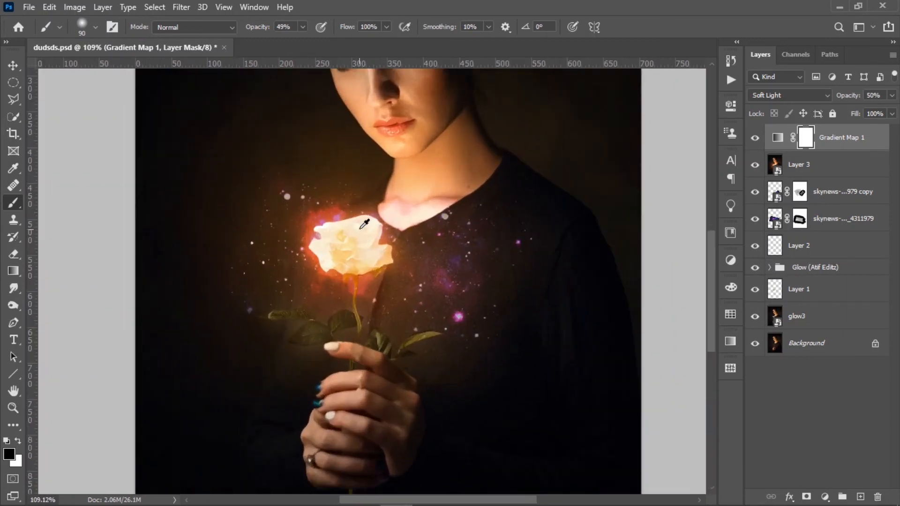
scroll(366, 230, "up", 2)
scroll(364, 222, "down", 5)
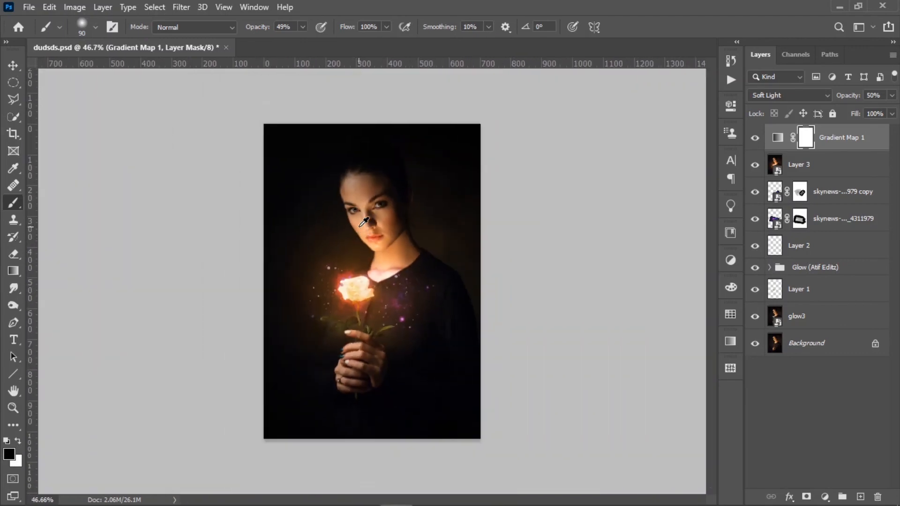
key("v")
scroll(366, 300, "up", 4)
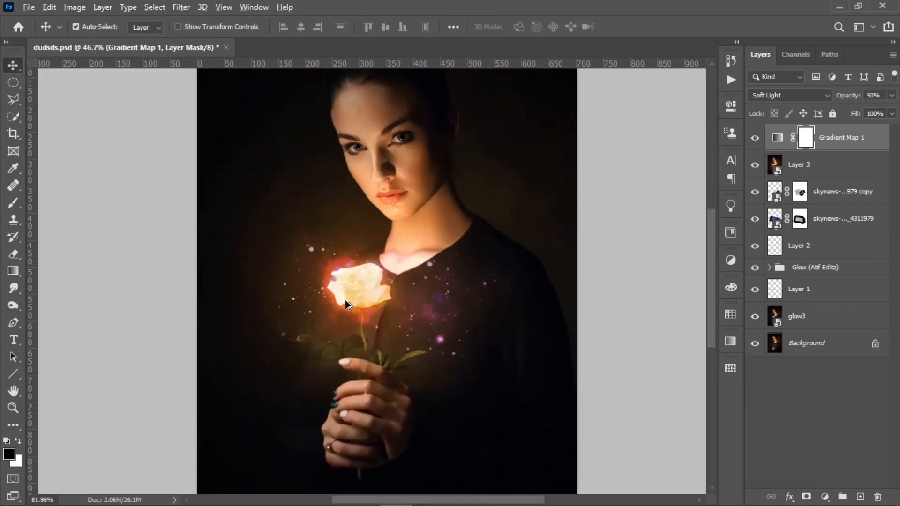
scroll(369, 301, "down", 4)
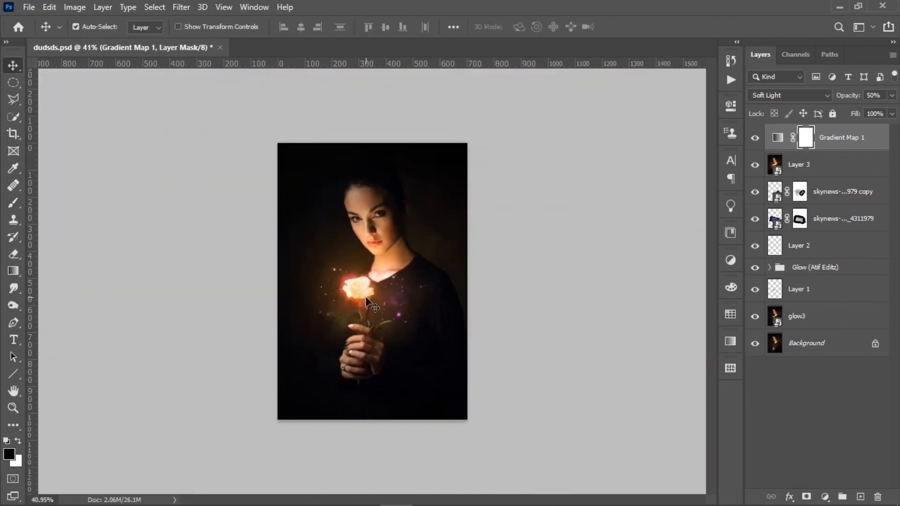
scroll(368, 300, "up", 2)
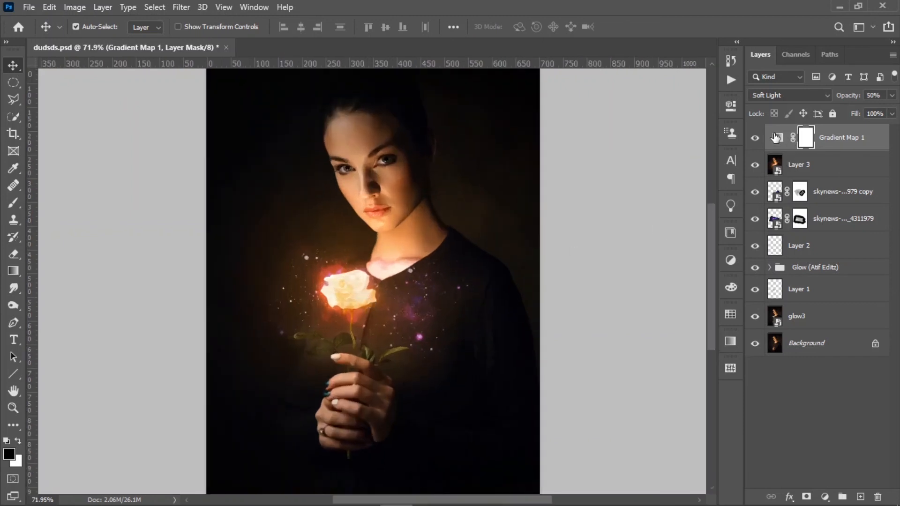
Reopen the gradient map's presets and try several brighter and paler gradients from the Blues group
double_click(776, 138)
left_click(698, 149)
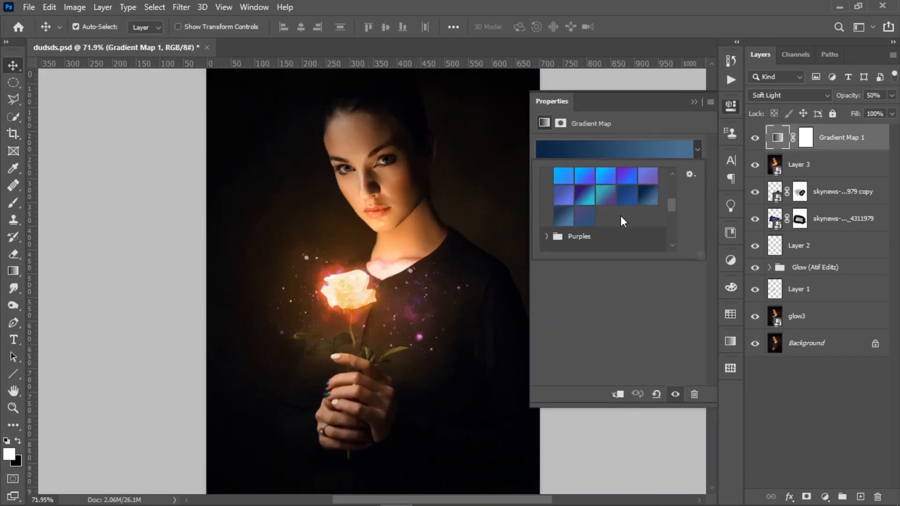
left_click(649, 178)
left_click(612, 182)
left_click(587, 182)
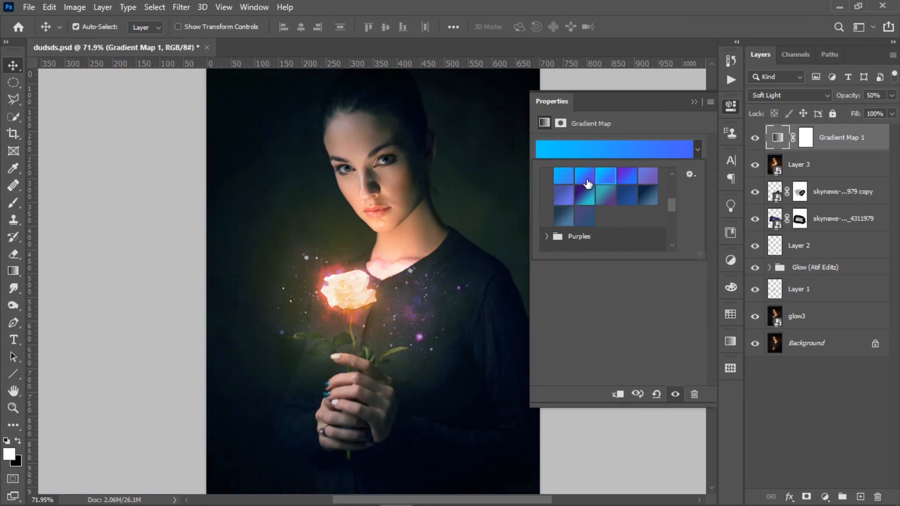
scroll(592, 186, "up", 2)
left_click(584, 212)
left_click(626, 202)
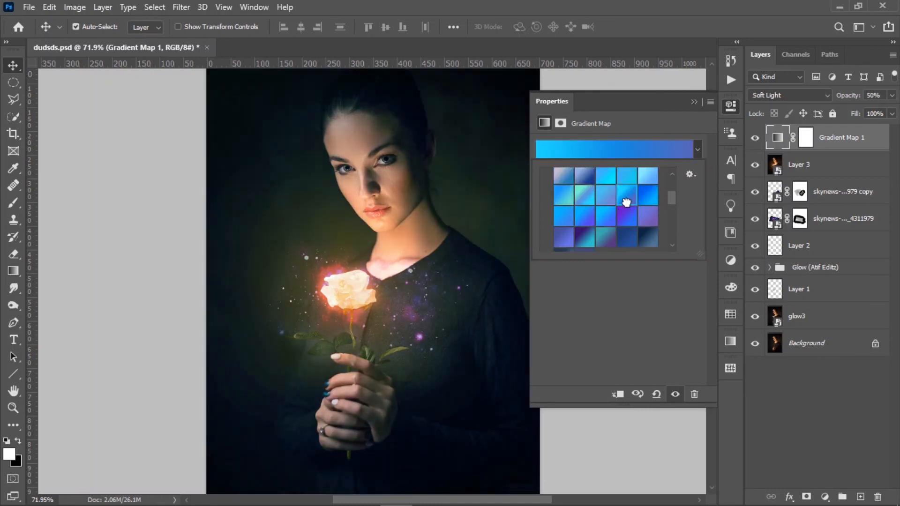
scroll(622, 208, "up", 3)
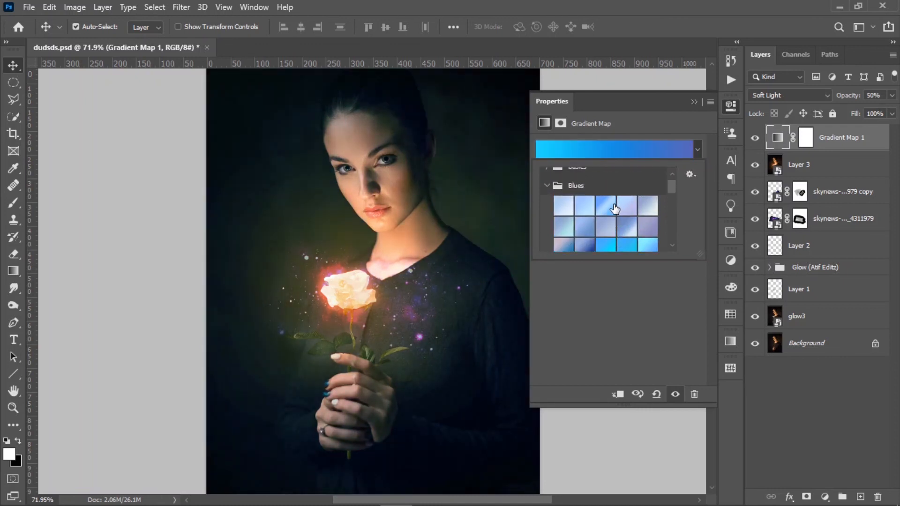
left_click(614, 209)
scroll(610, 211, "down", 4)
scroll(602, 216, "down", 1)
Expand the Purples group and try several of its gradients on the gradient map
left_click(547, 236)
scroll(598, 206, "down", 1)
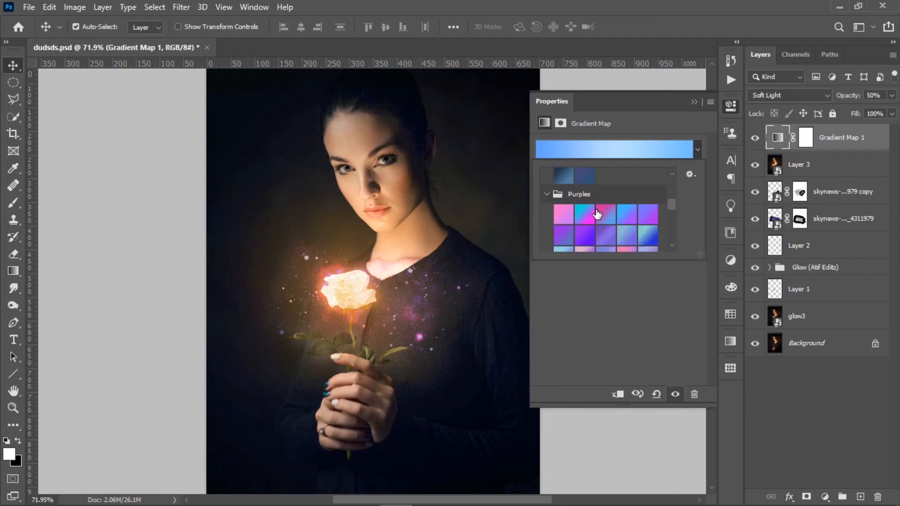
left_click(583, 209)
left_click(606, 213)
left_click(641, 216)
scroll(643, 213, "down", 2)
left_click(587, 211)
left_click(585, 235)
left_click(648, 235)
Try the magenta, pink-to-blue and orange-to-blue gradients near the end of the Purples group on the gradient map
scroll(647, 225, "down", 3)
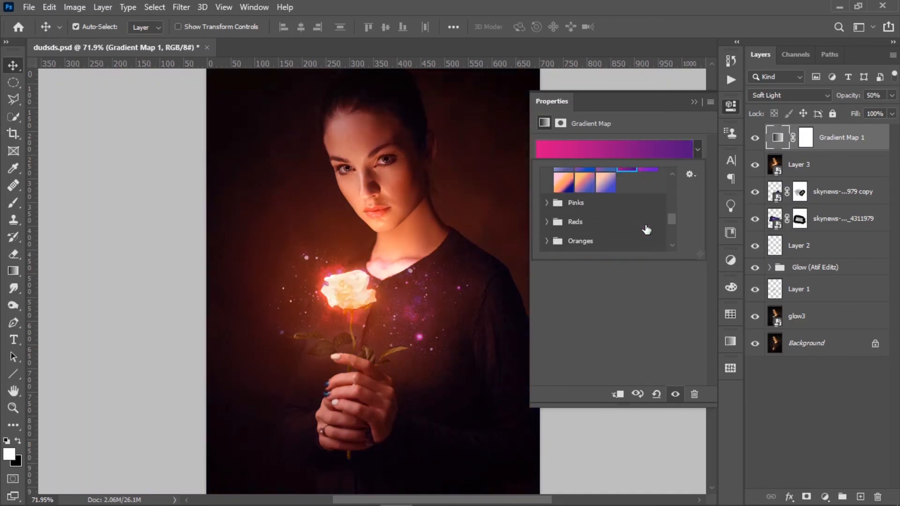
scroll(600, 188, "up", 2)
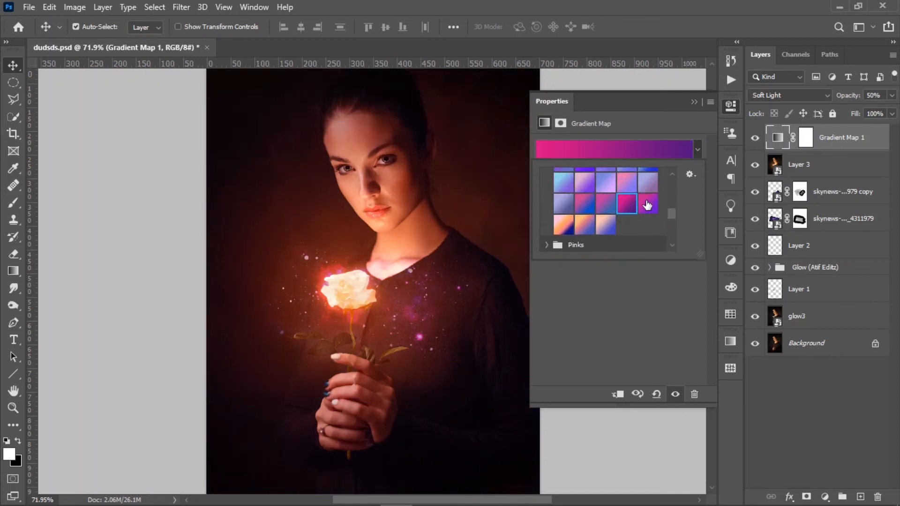
left_click(648, 205)
left_click(585, 203)
scroll(604, 199, "down", 1)
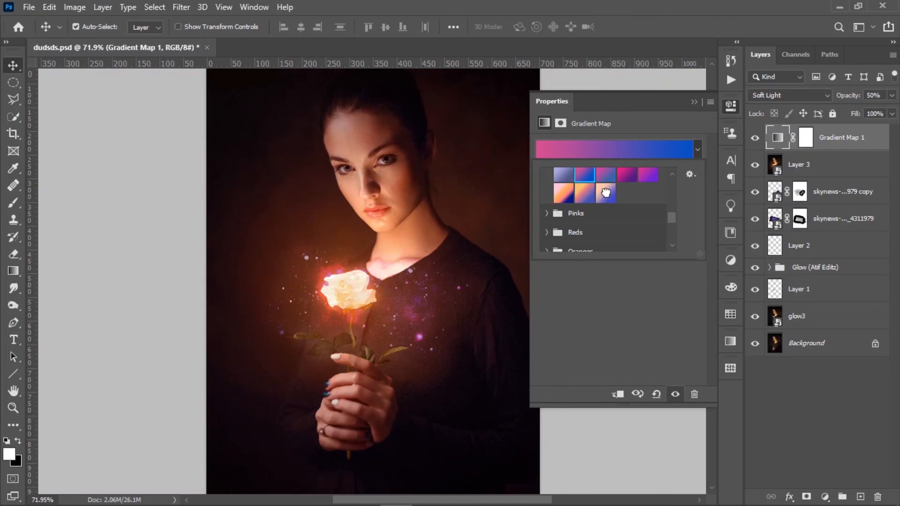
left_click(606, 192)
left_click(582, 192)
Expand the Oranges group and try its yellow-orange and peach-to-red gradients on the gradient map
scroll(576, 201, "up", 6)
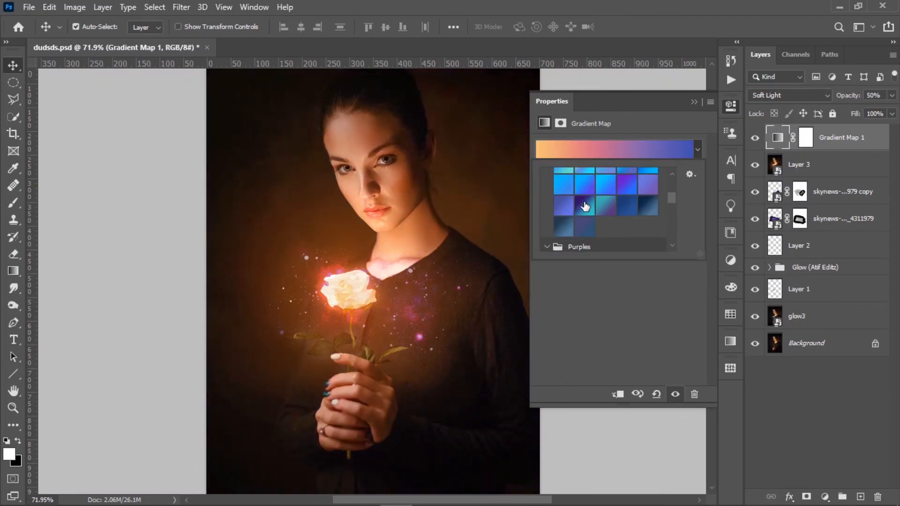
left_click(544, 177)
scroll(566, 185, "down", 6)
scroll(565, 195, "down", 4)
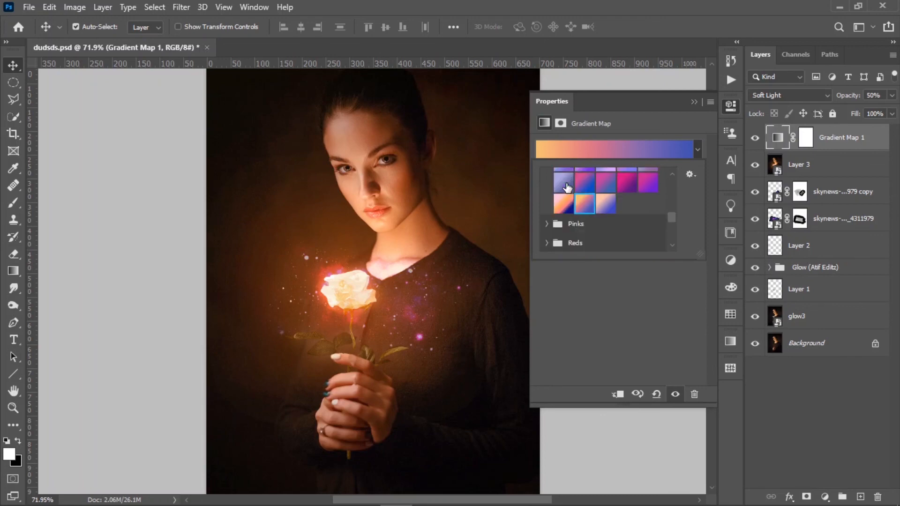
left_click(547, 199)
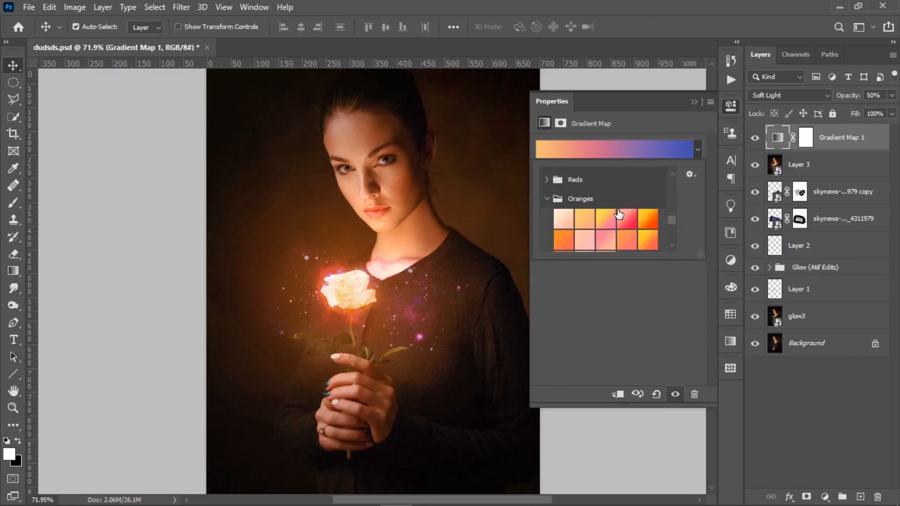
left_click(647, 218)
left_click(632, 219)
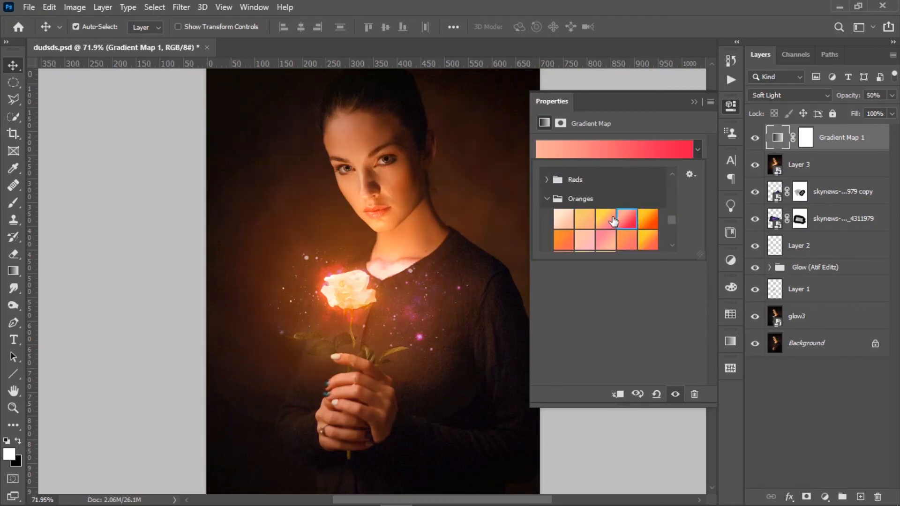
Expand the Greens group, try its green-to-blue and Green_15 gradients, and apply the blue-to-teal gradient to the gradient map
scroll(610, 220, "down", 2)
left_click(549, 231)
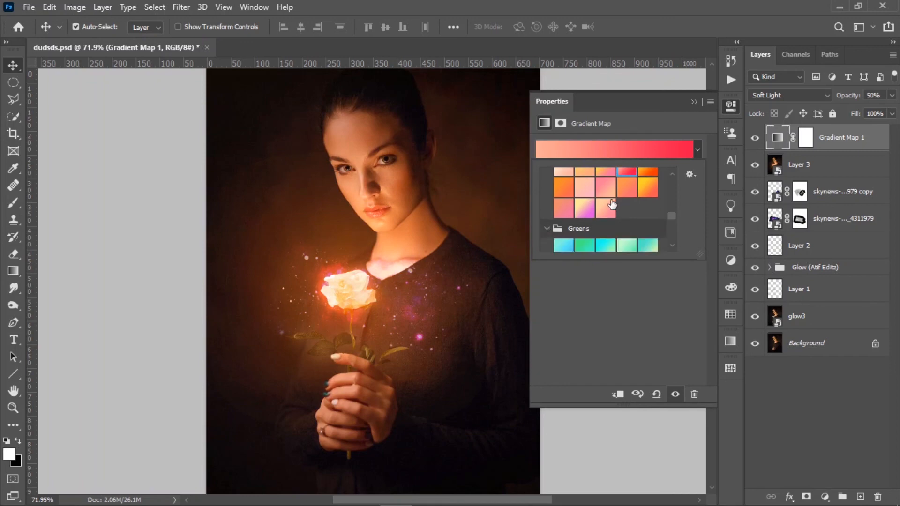
scroll(616, 203, "down", 2)
left_click(629, 232)
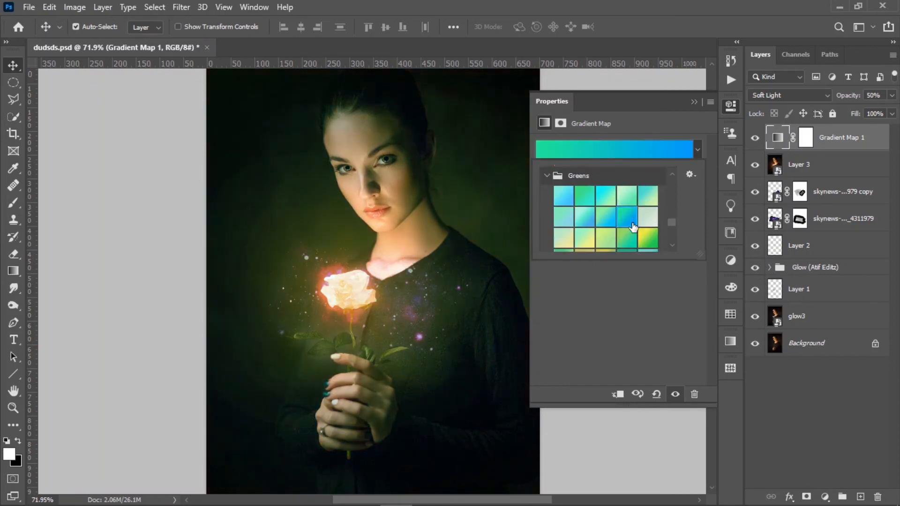
scroll(633, 227, "down", 2)
left_click(649, 197)
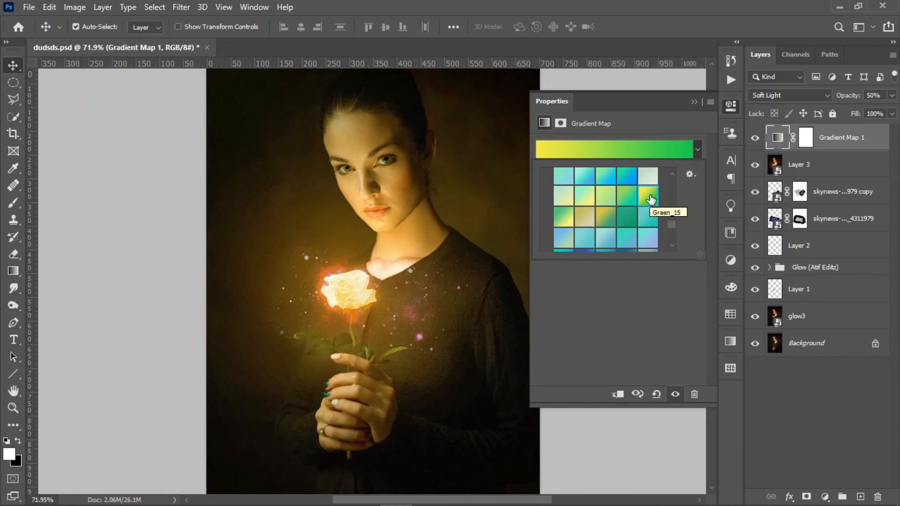
scroll(638, 208, "down", 2)
left_click(586, 221)
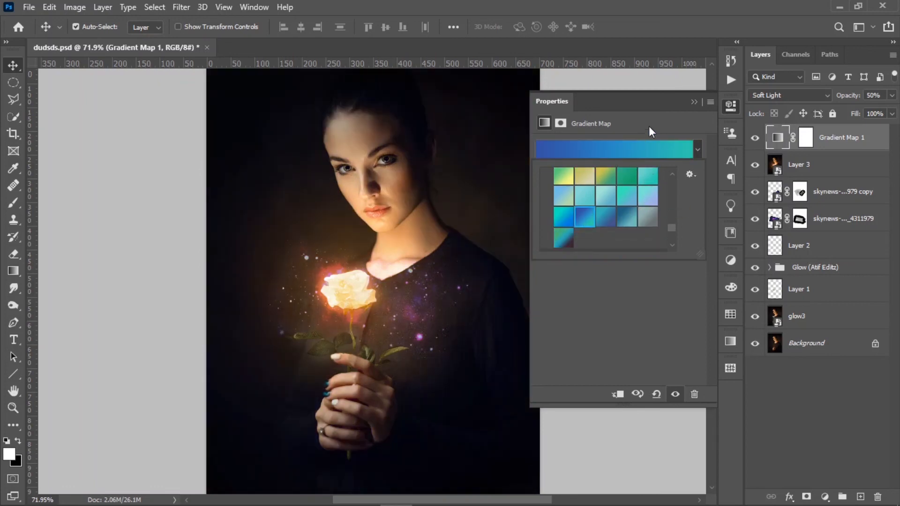